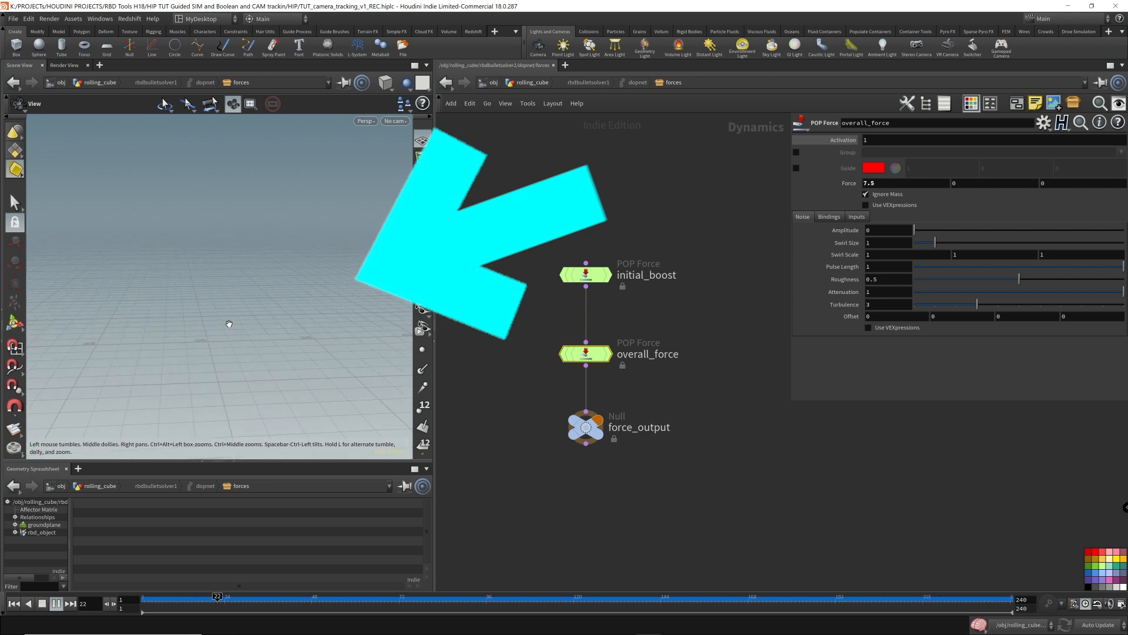
- Tumble and dolly the viewport to inspect the rolling-cube simulation inside the forces network
key("ctrl+Up")
left_click_drag(238, 321, 196, 358)
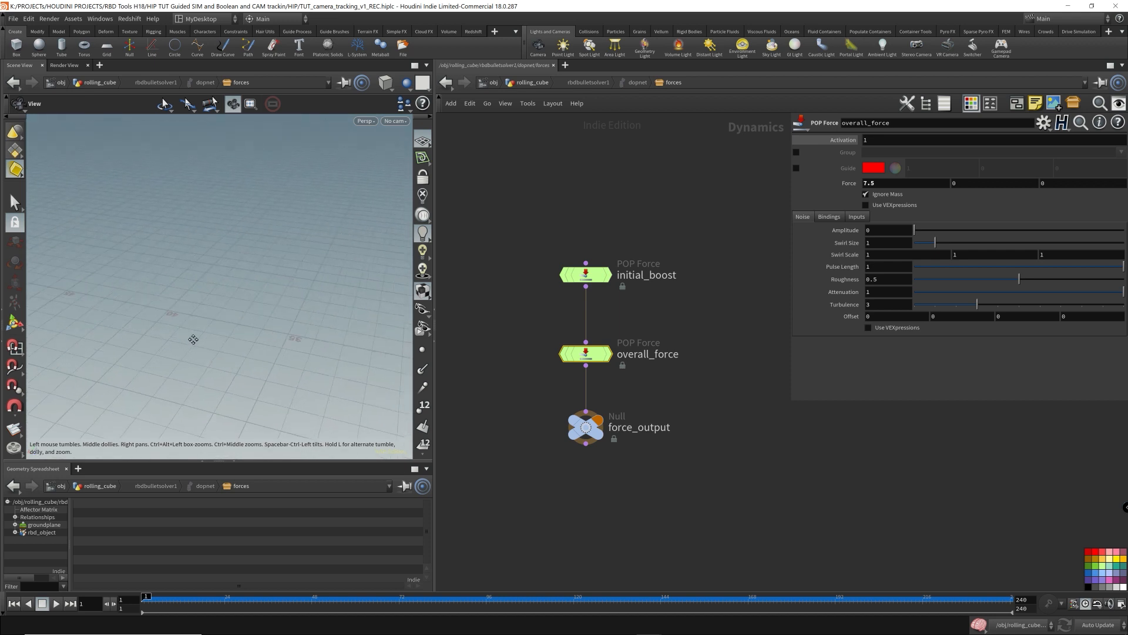
right_click_drag(193, 339, 328, 312)
right_click_drag(161, 245, 367, 293)
right_click_drag(171, 289, 369, 357)
scroll(277, 343, "down", 3)
left_click_drag(277, 335, 310, 294)
middle_click_drag(310, 294, 425, 286)
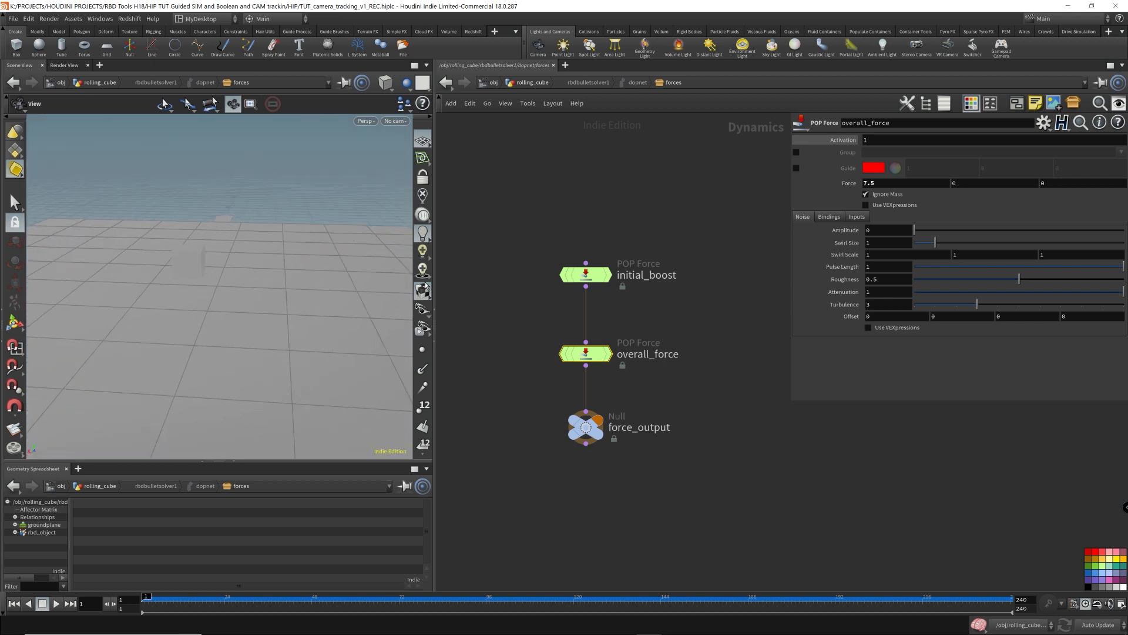
right_click_drag(256, 256, 237, 287)
left_click_drag(237, 287, 235, 317)
right_click_drag(234, 317, 237, 302)
left_click_drag(237, 302, 253, 277)
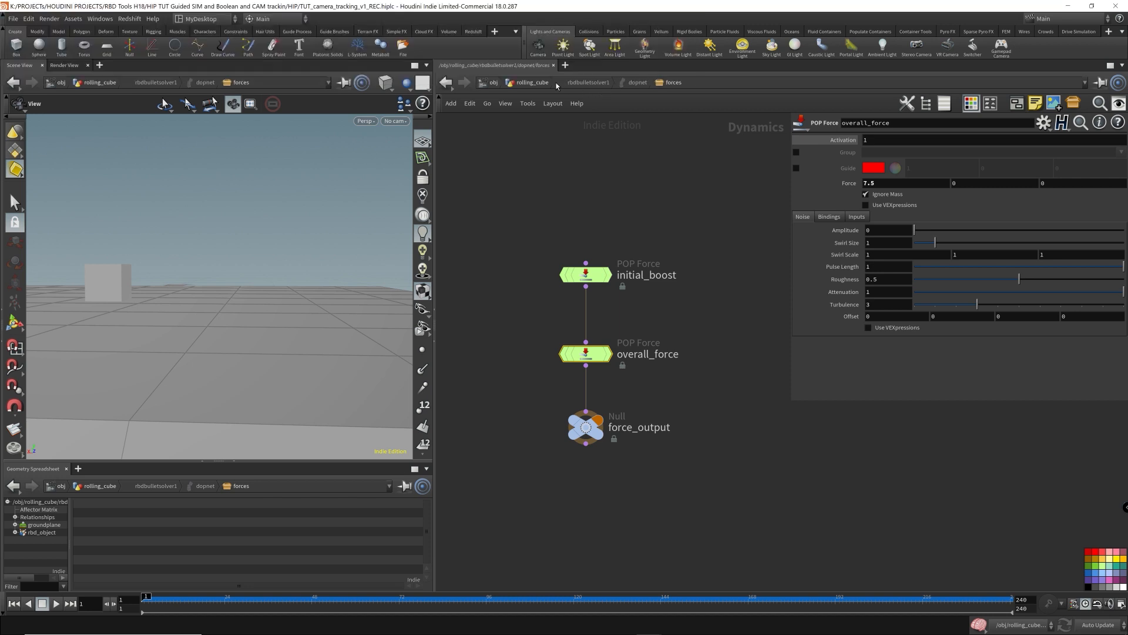
- Return to the object level and play back the simulation to review the cube rolling across the ground
left_click(548, 82)
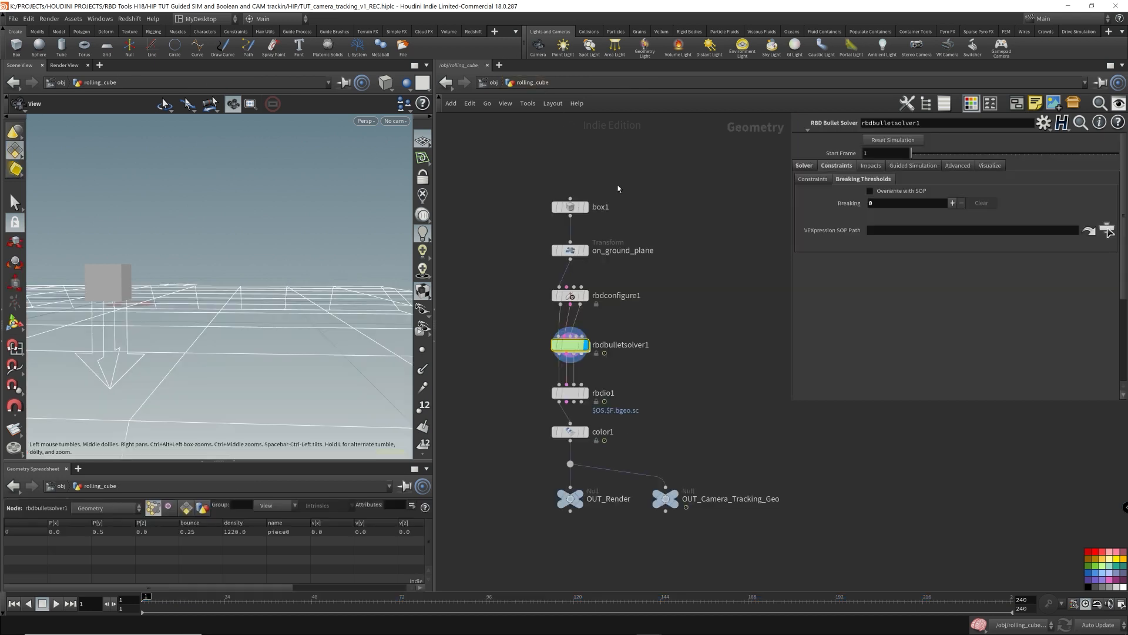
left_click(493, 82)
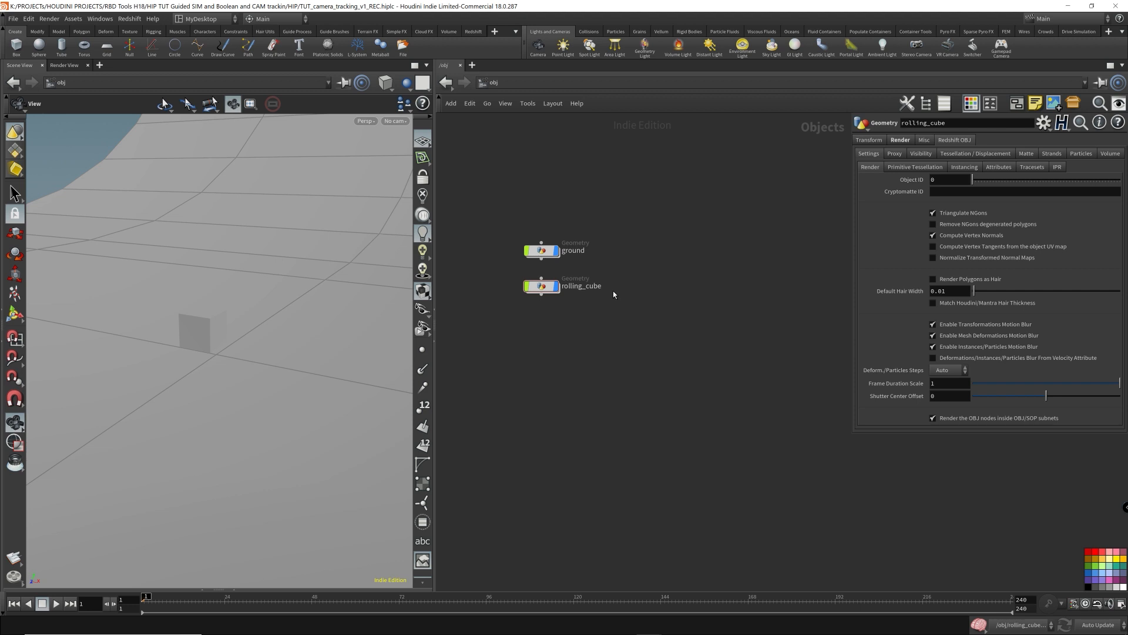
left_click(541, 286)
key("Up")
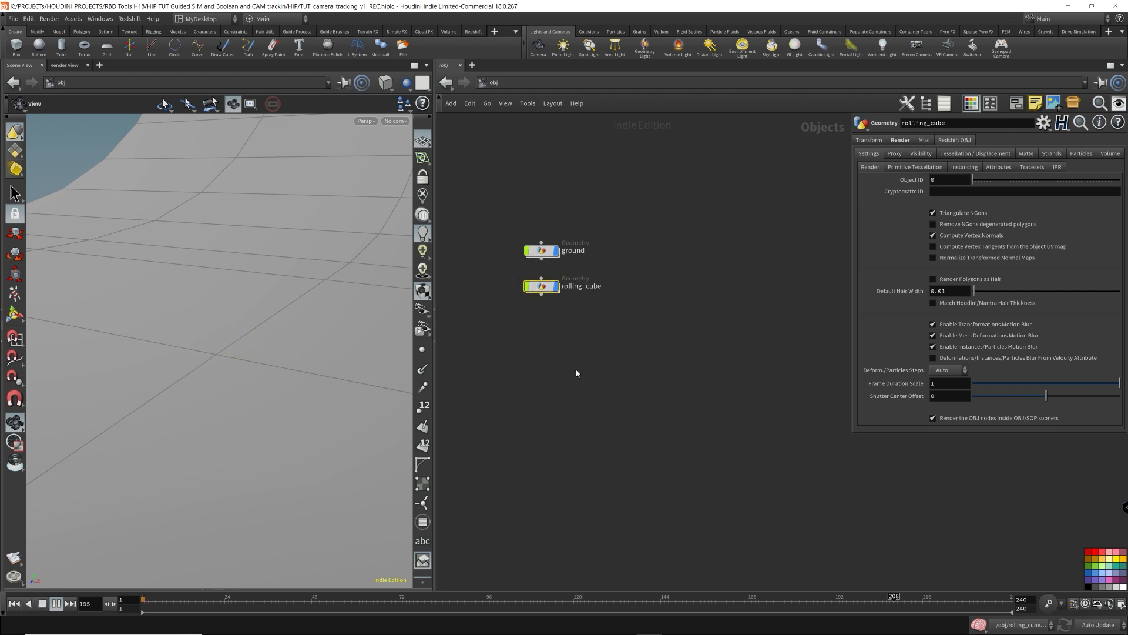
key("Up")
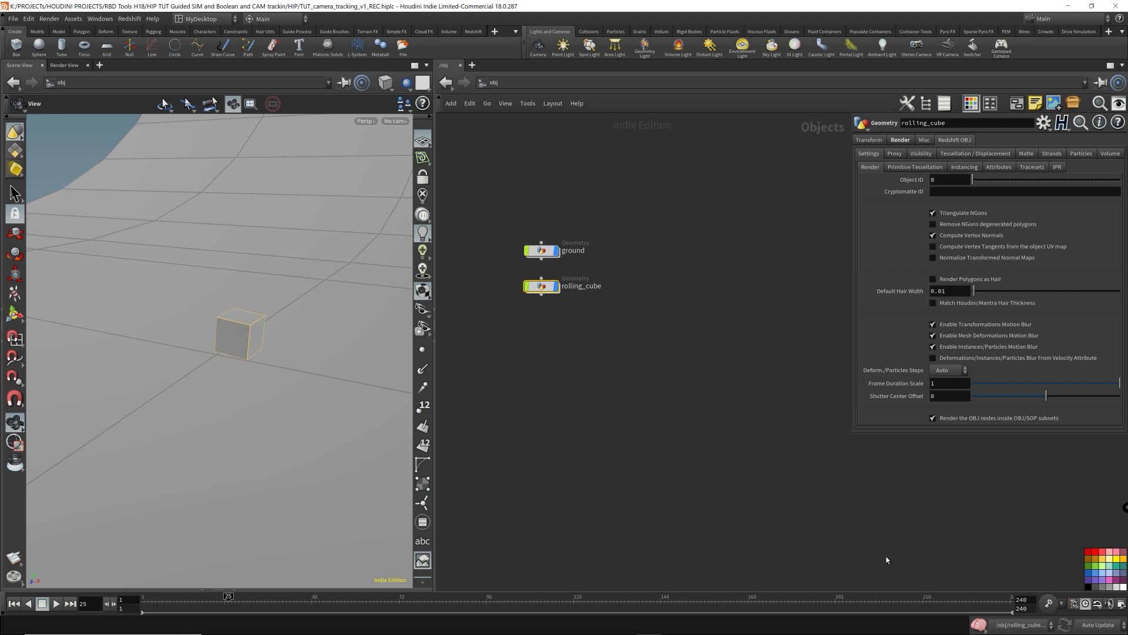
left_click_drag(370, 386, 305, 384)
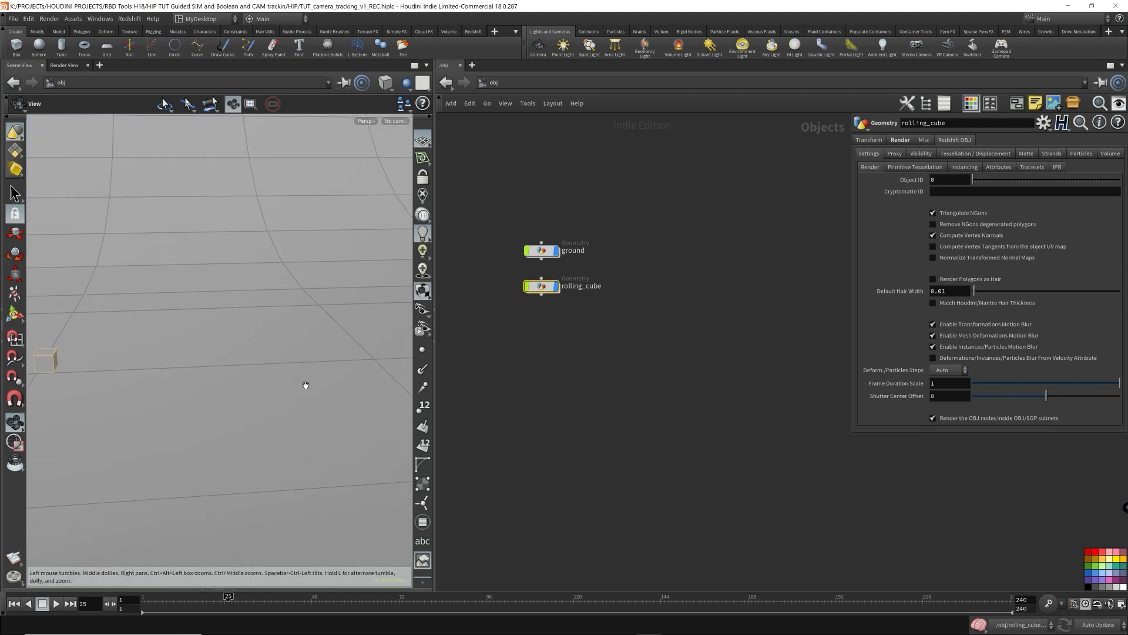
key("Up")
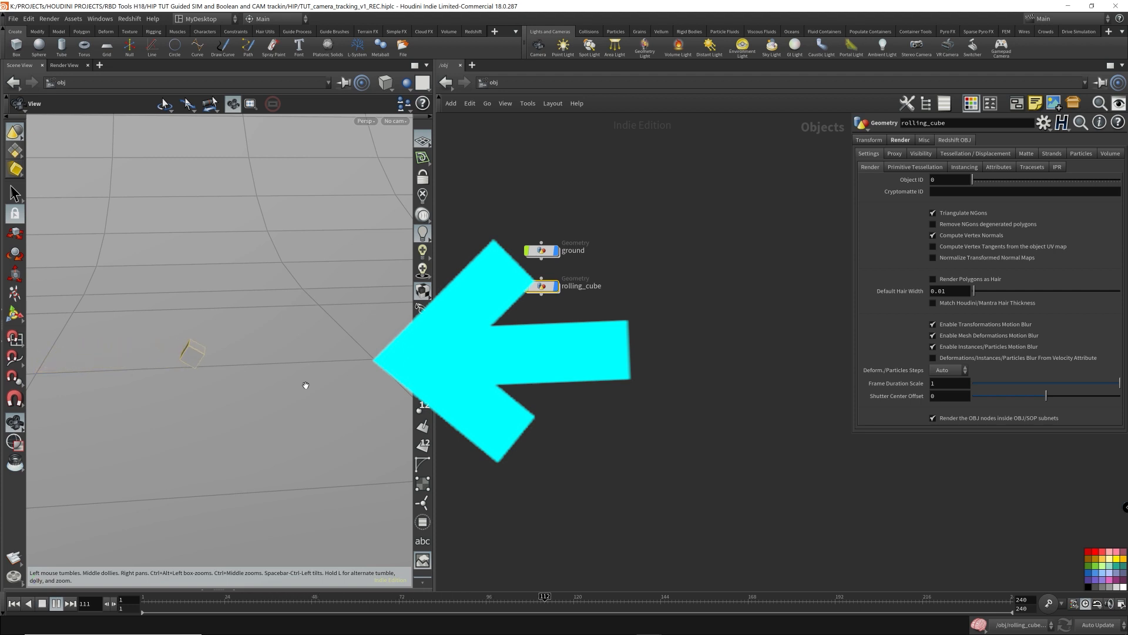
key("Up")
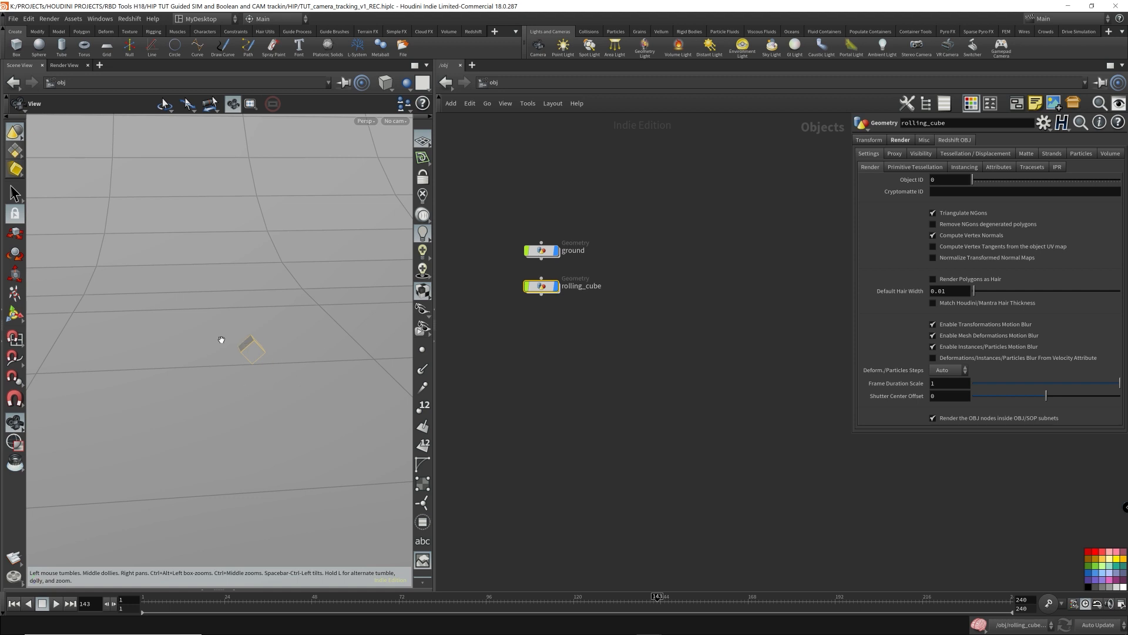
mouse_move(275, 356)
left_mouse_down()
mouse_move(266, 367)
mouse_move(278, 345)
mouse_move(284, 353)
left_mouse_up()
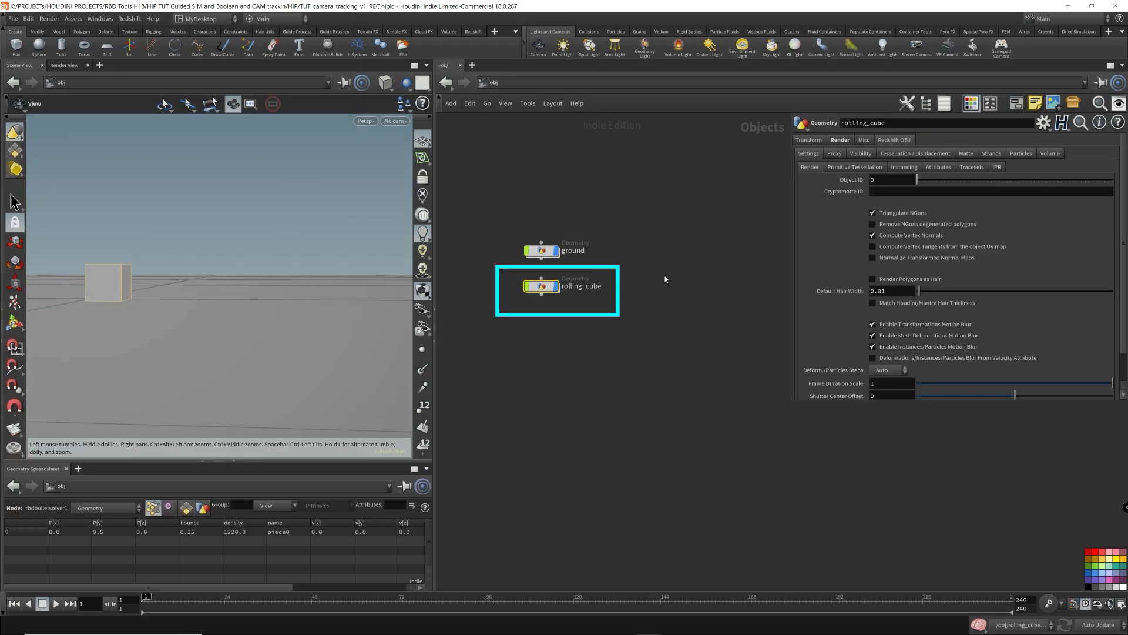
- Inside rolling_cube, examine the OUT_Render and OUT_Camera_Tracking_Geo output nulls, then return to the object level
double_click(542, 286)
left_click_drag(506, 411, 649, 455)
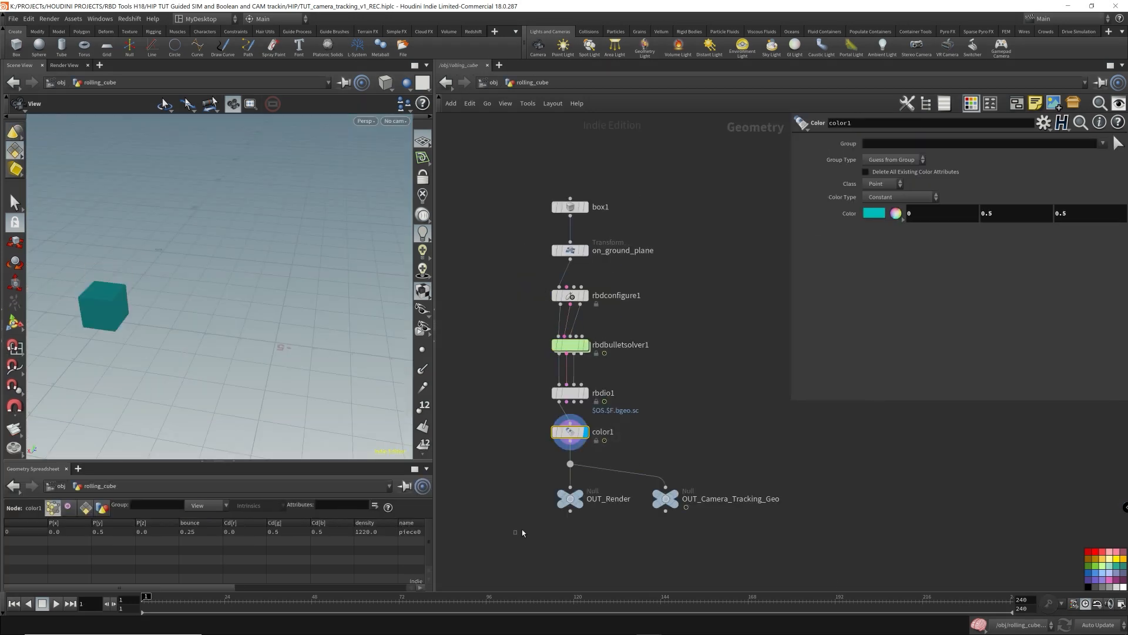
mouse_move(514, 534)
left_mouse_down()
mouse_move(771, 479)
mouse_move(838, 479)
left_mouse_up()
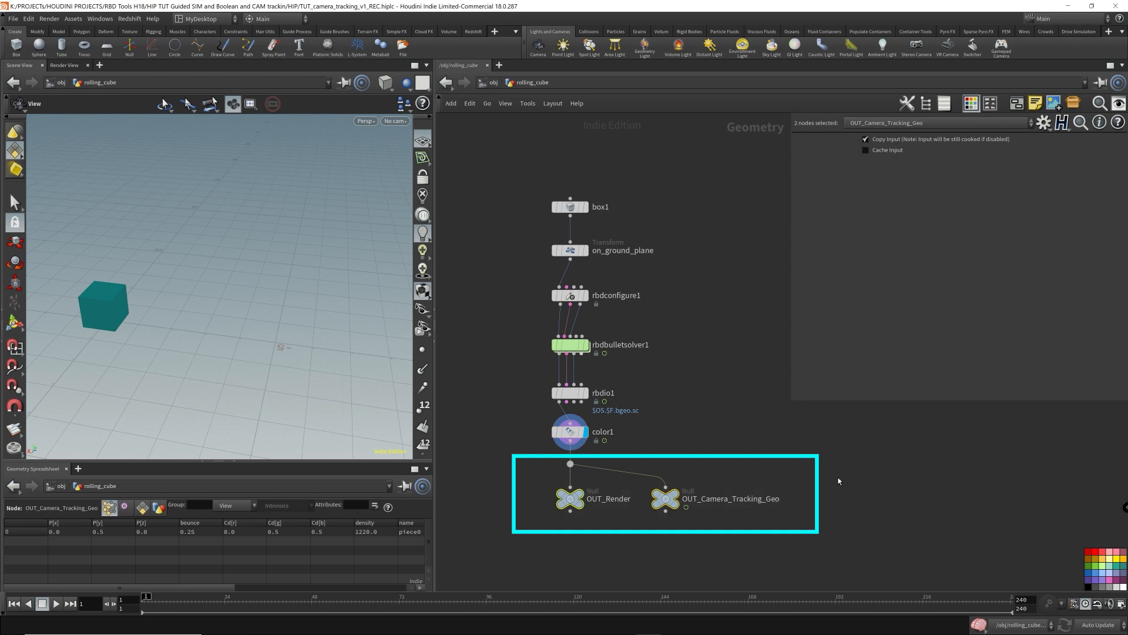
left_click(612, 488)
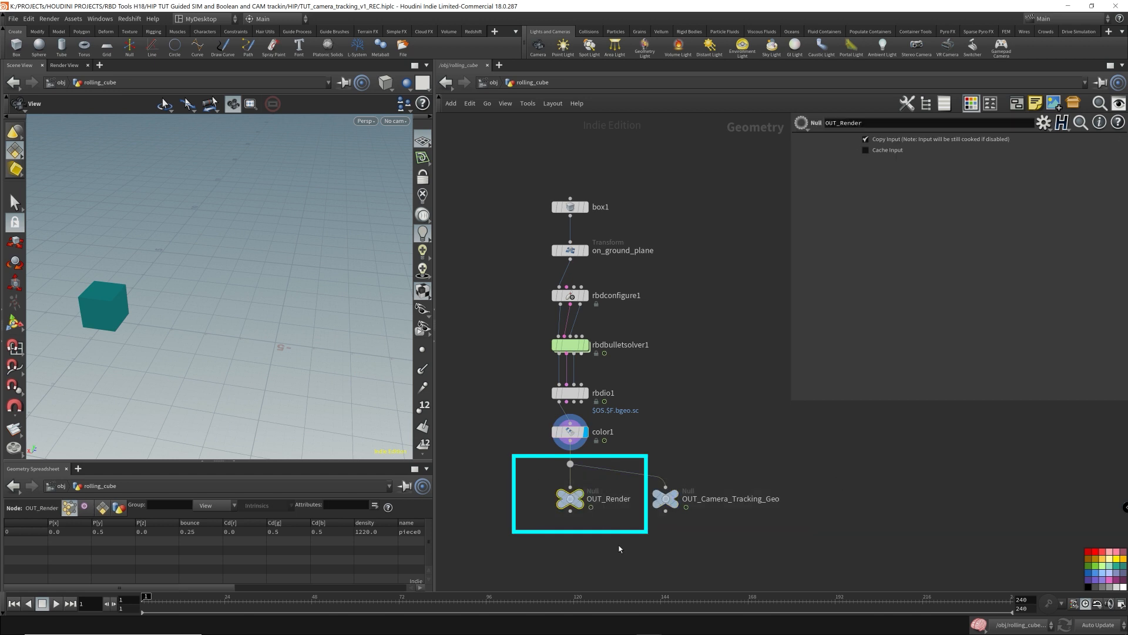
left_click_drag(636, 549, 774, 464)
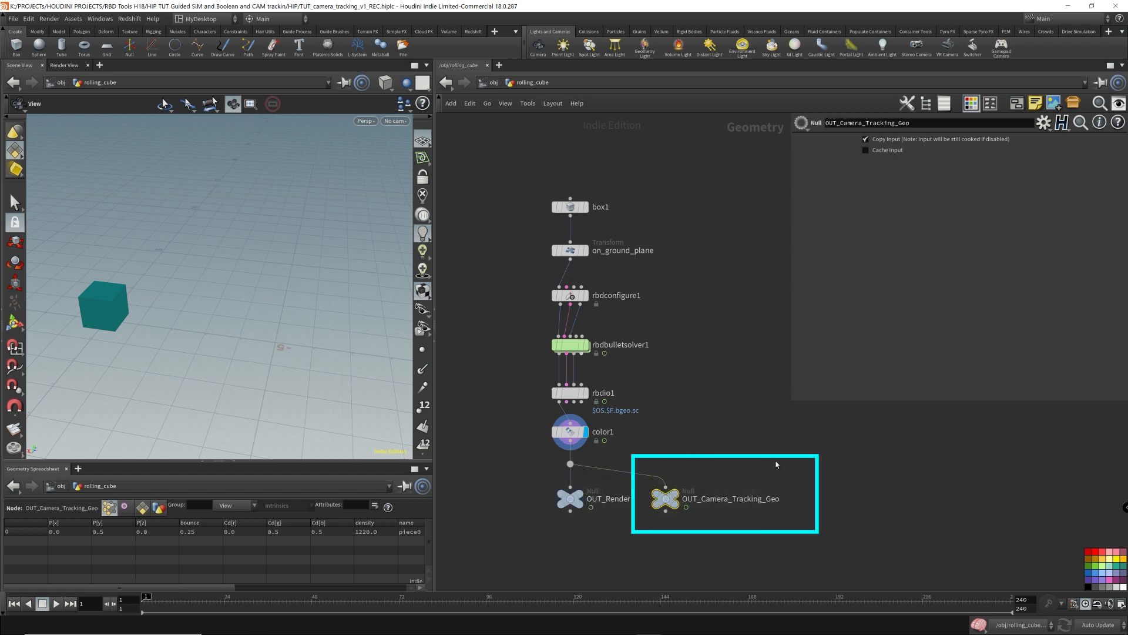
left_click_drag(556, 537, 783, 486)
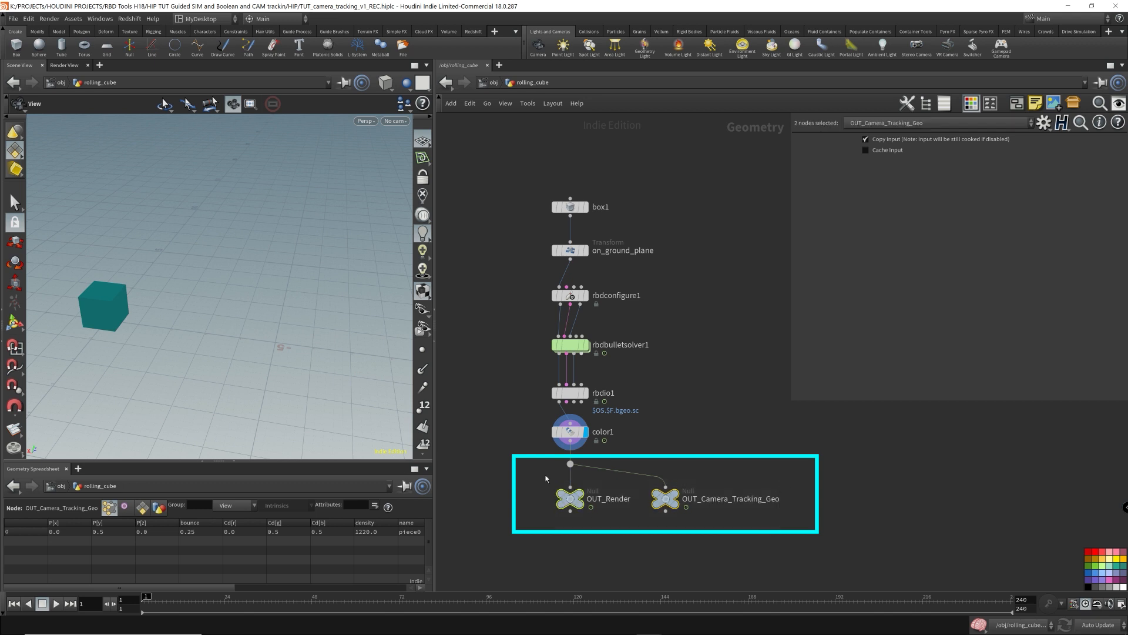
left_click(582, 557)
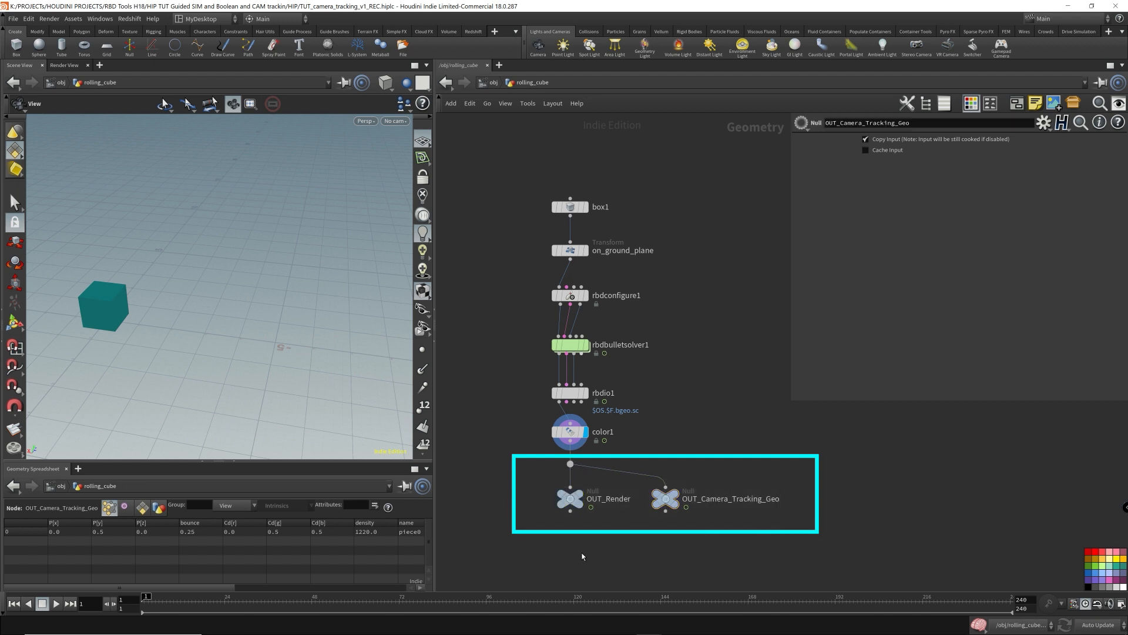
left_click_drag(517, 532, 931, 483)
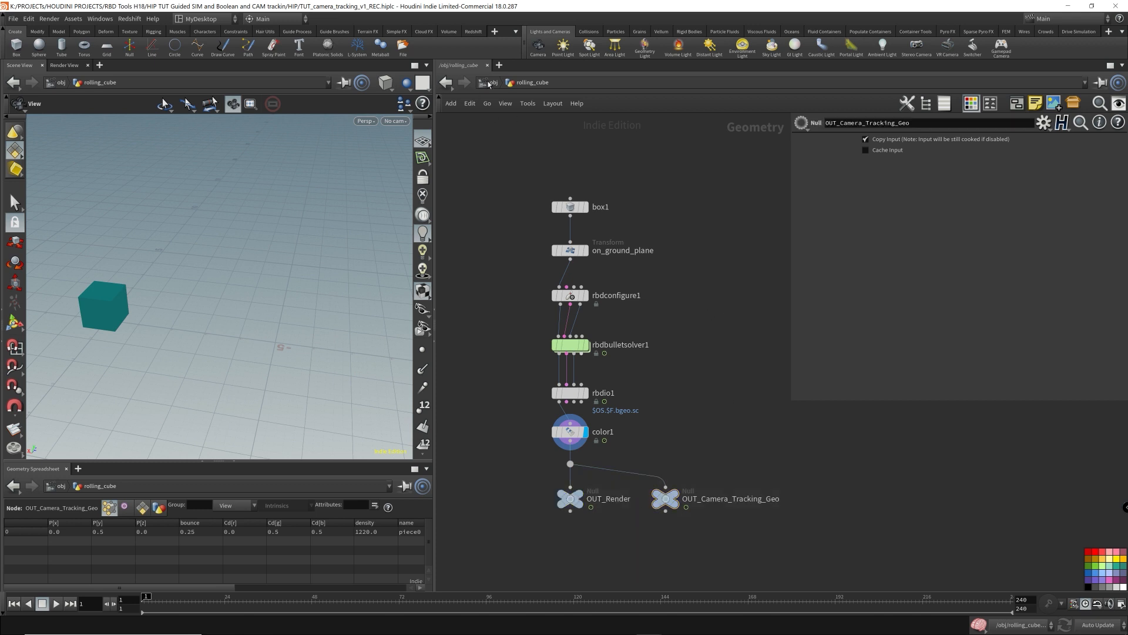
left_click(489, 84)
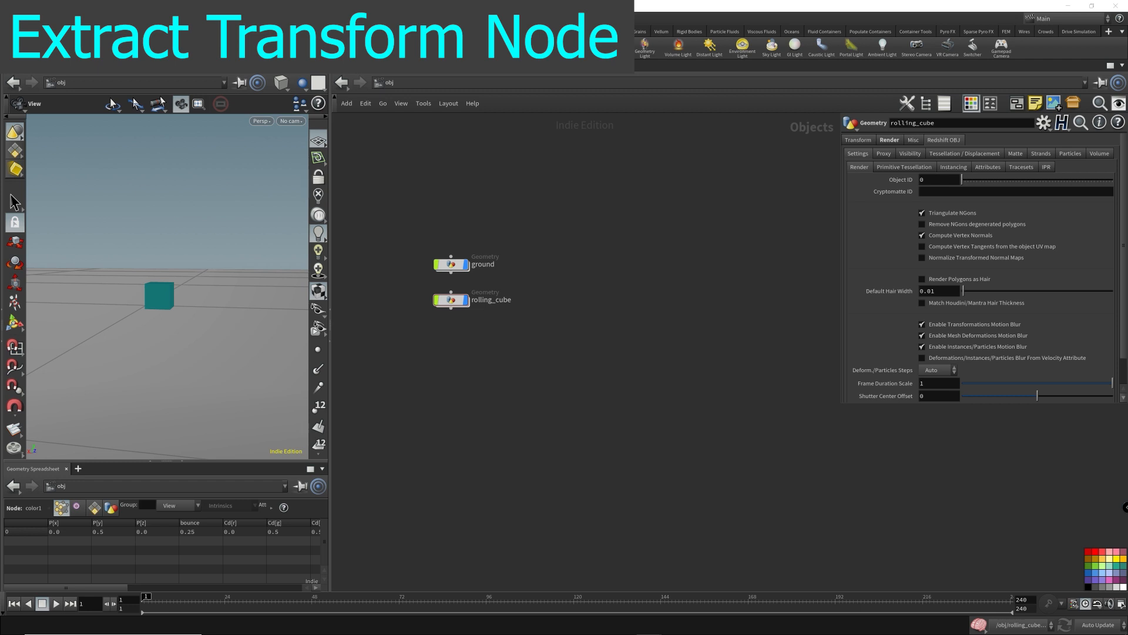
key("Tab")
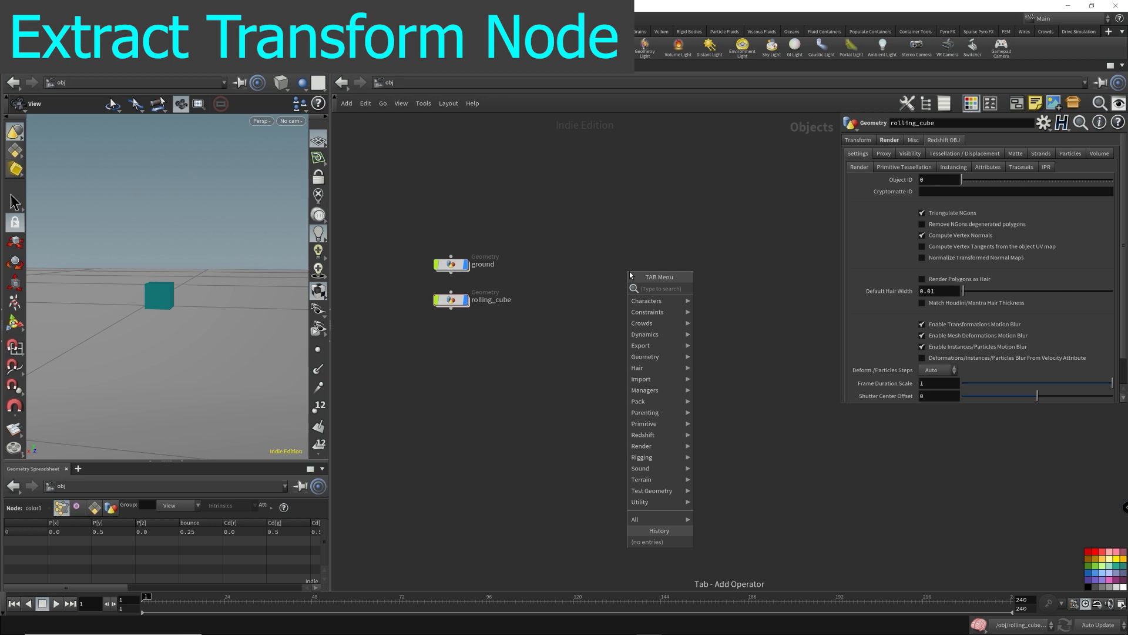
left_click(583, 236)
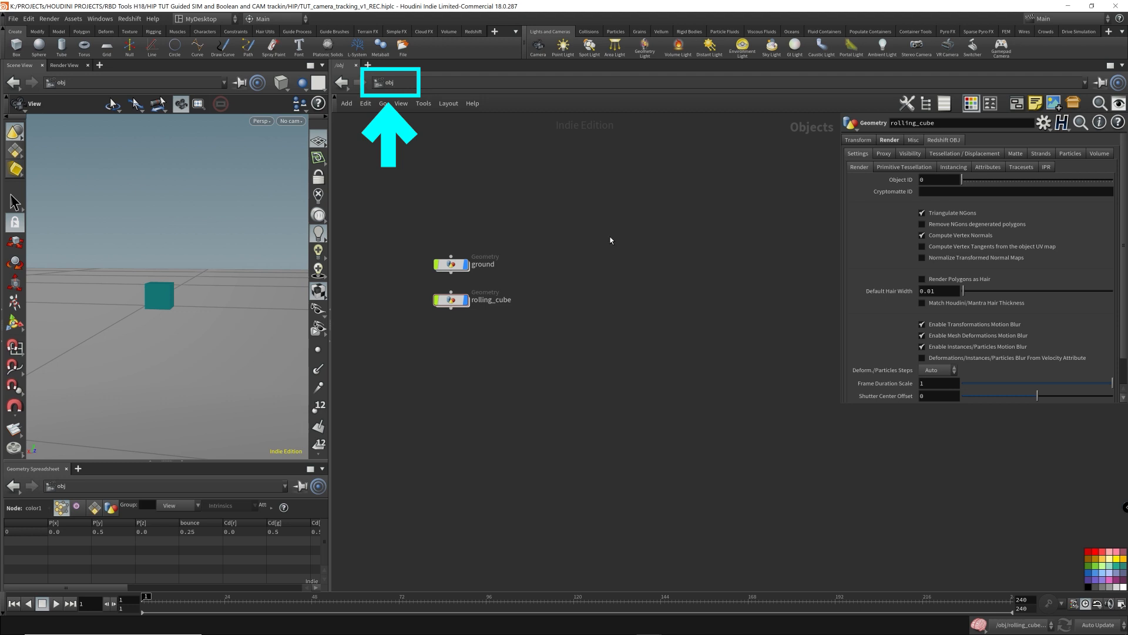
mouse_move(567, 255)
middle_mouse_down()
mouse_move(614, 244)
mouse_move(576, 272)
mouse_move(595, 259)
mouse_move(562, 266)
middle_mouse_up()
scroll(568, 271, "up", 2)
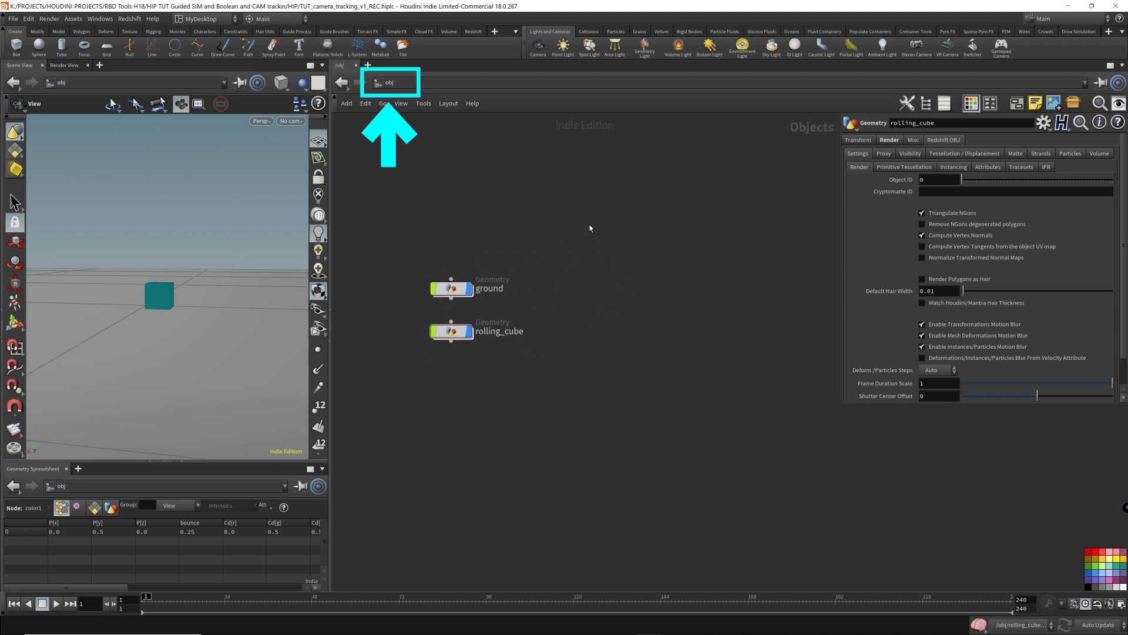
left_click(443, 90)
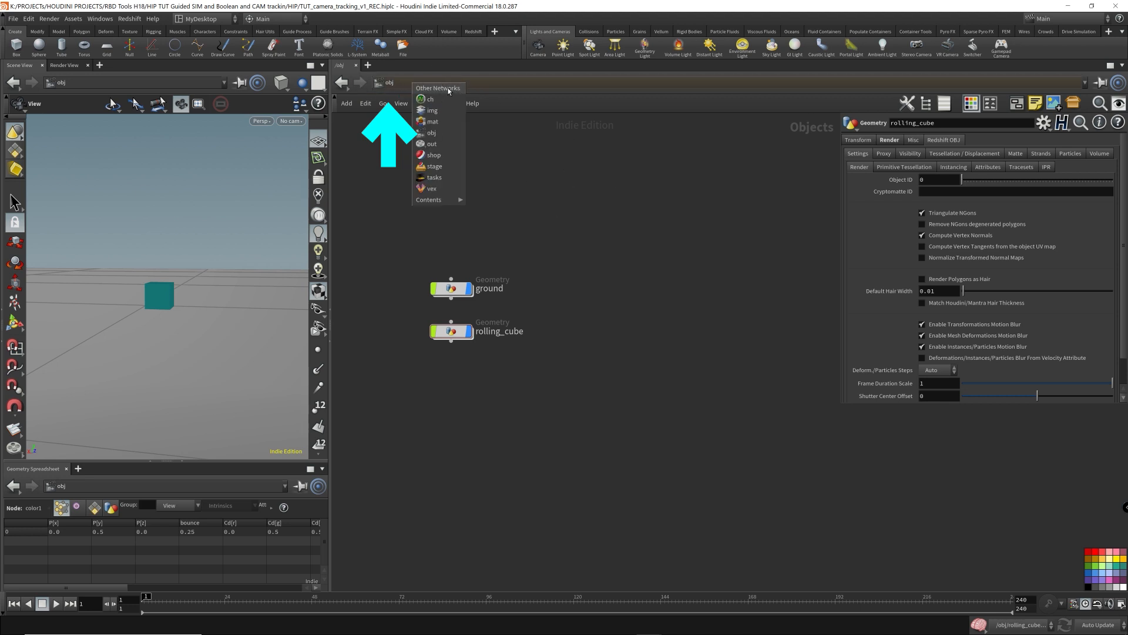
- Add an Extract Transform node at the object level and place it beside rolling_cube
key("Tab")
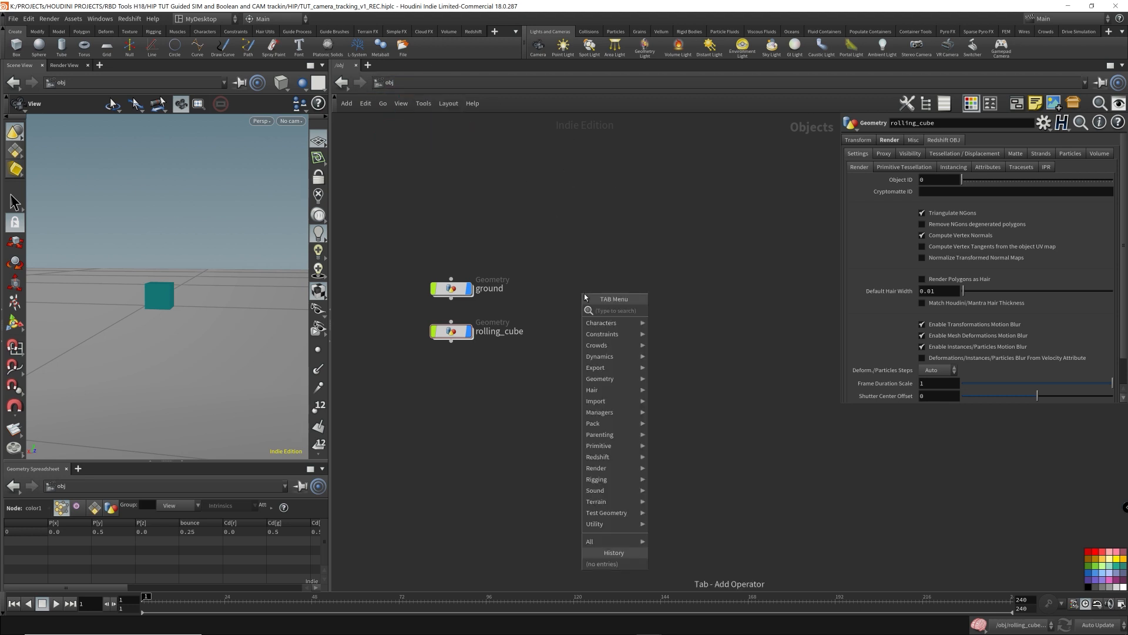
type("extra")
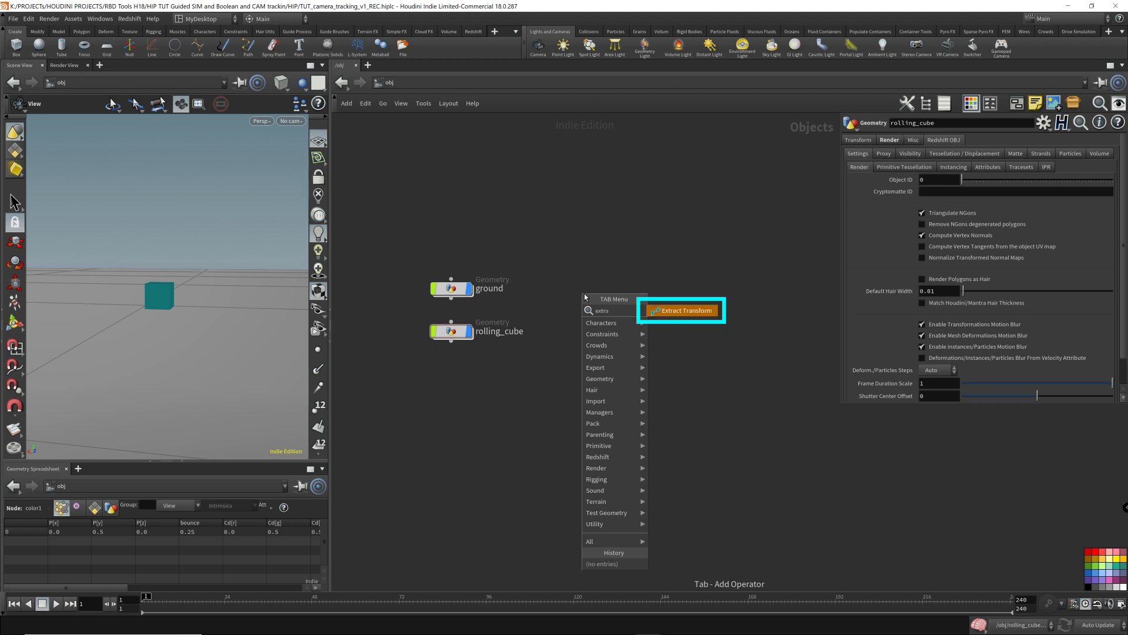
key("Return")
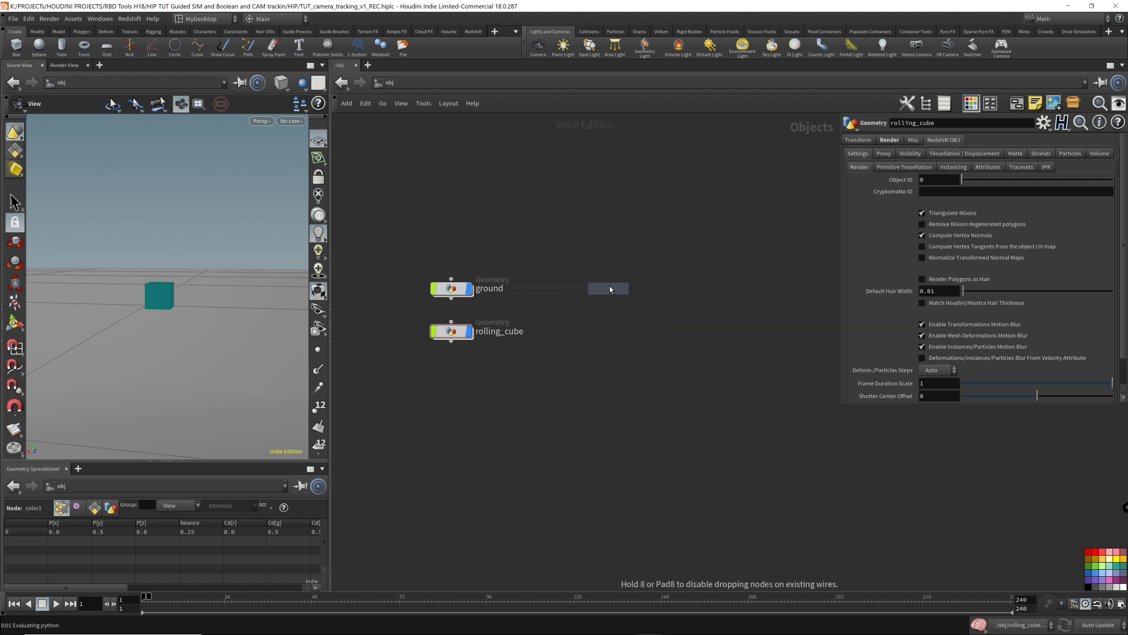
left_click(608, 288)
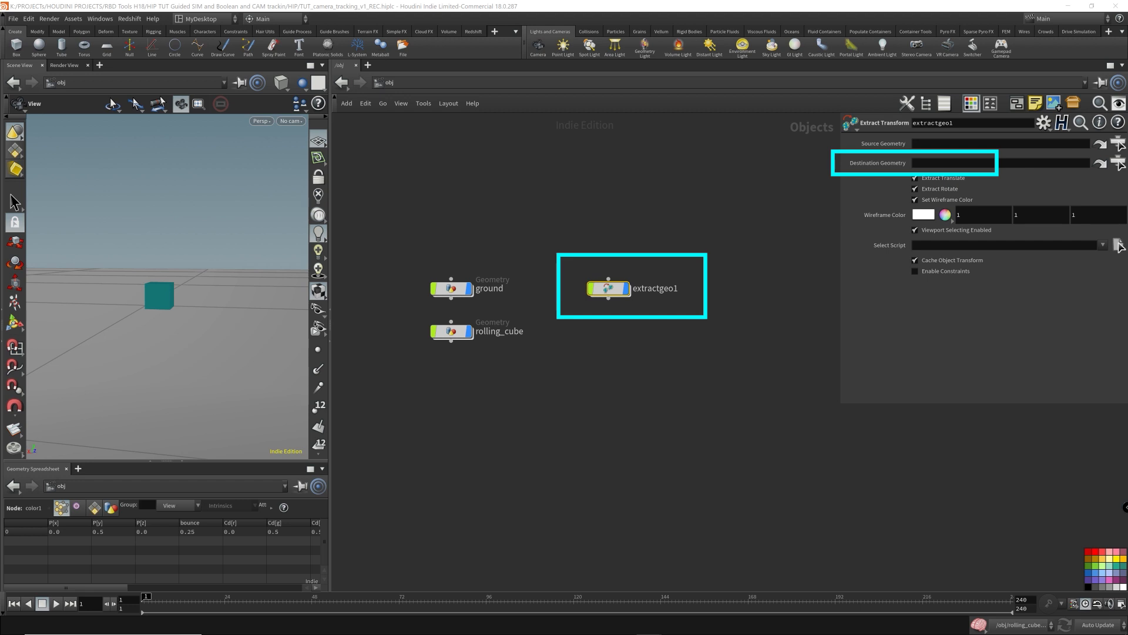
left_click_drag(609, 288, 604, 330)
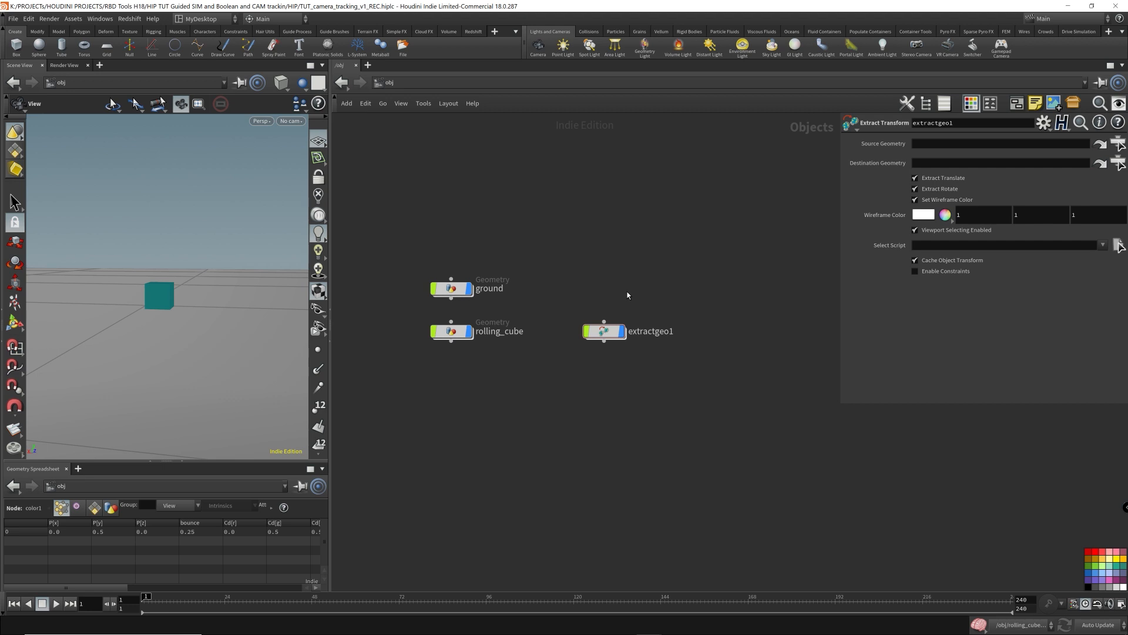
- Add a Geometry object above the extract node and rename it to_track
key("Tab")
type("geo")
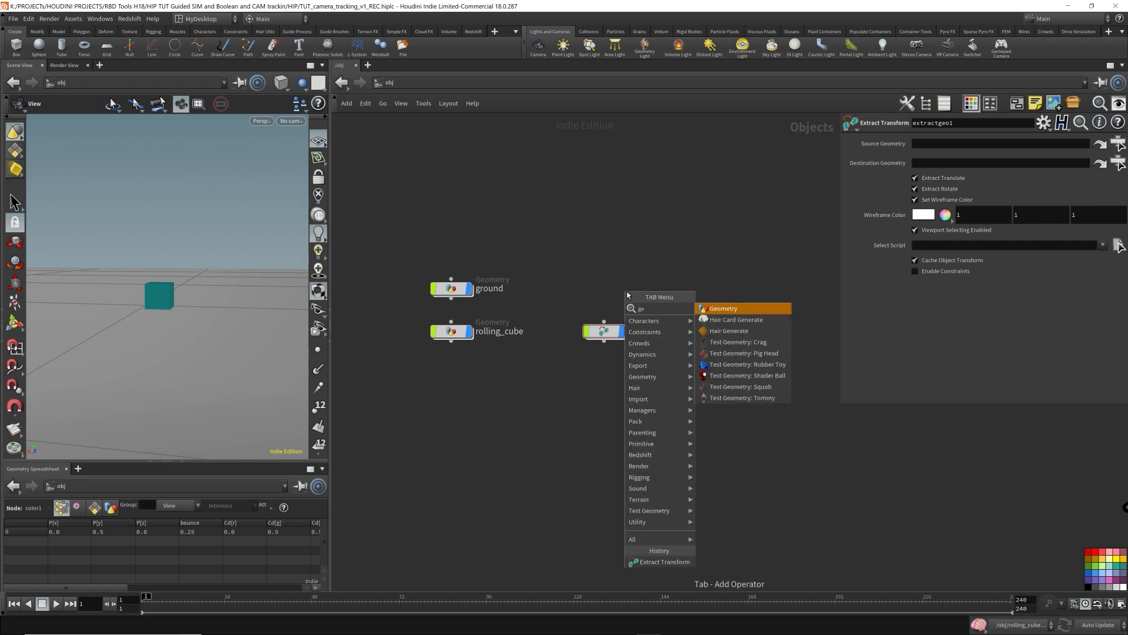
key("Return")
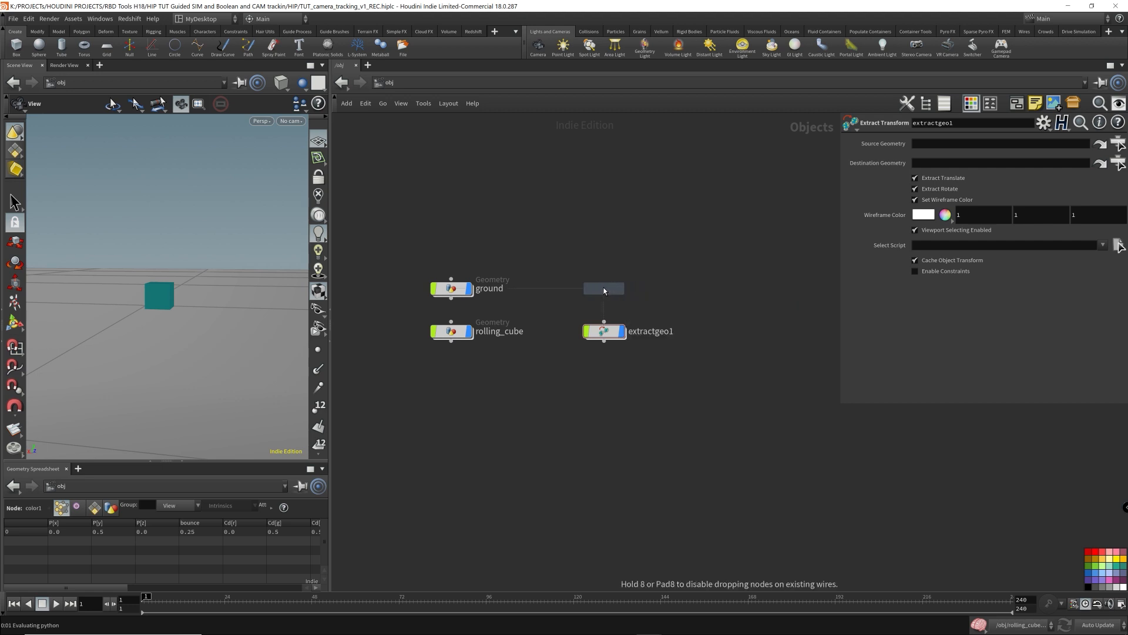
left_click(605, 289)
left_click(643, 289)
type("to_track")
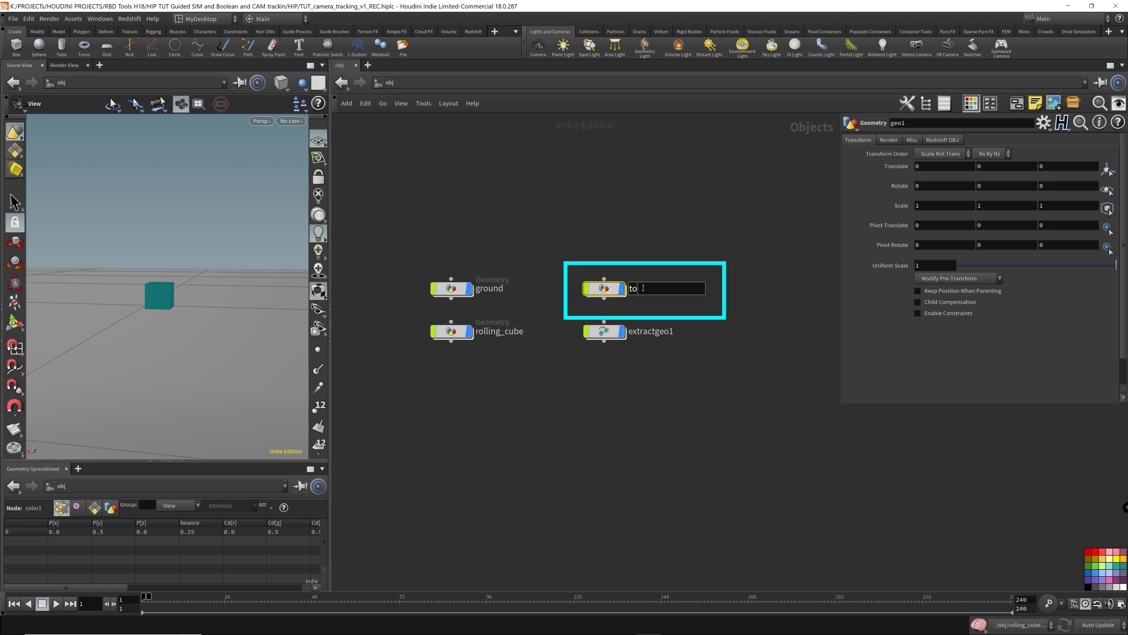
key("Return")
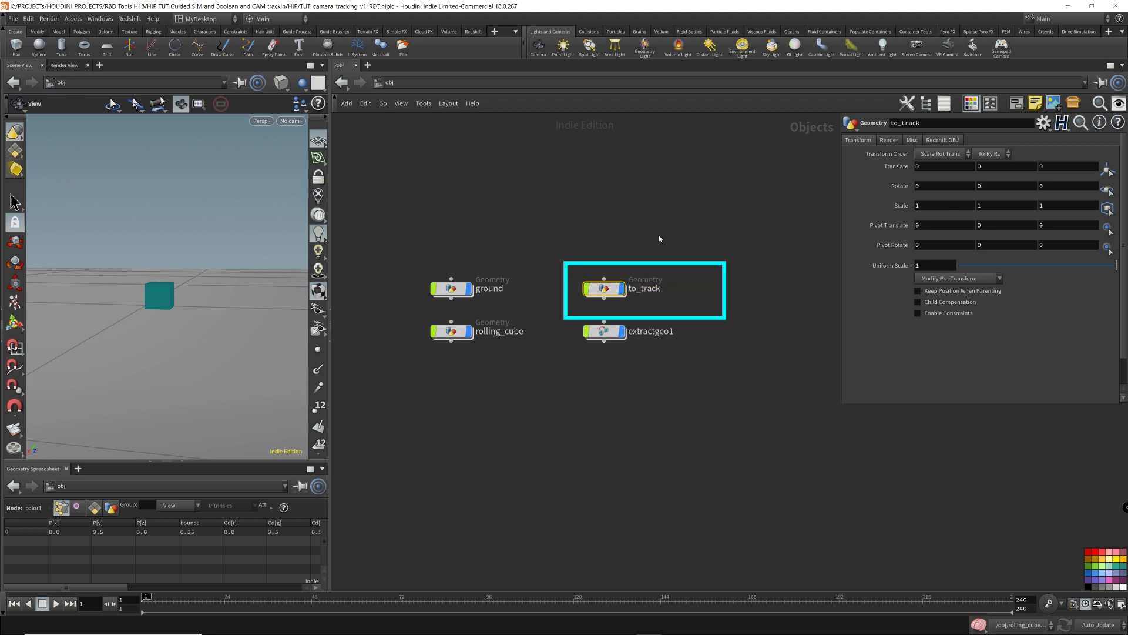
- Inside the to_track object, add an Object Merge node
double_click(610, 292)
key("Tab")
type("obj")
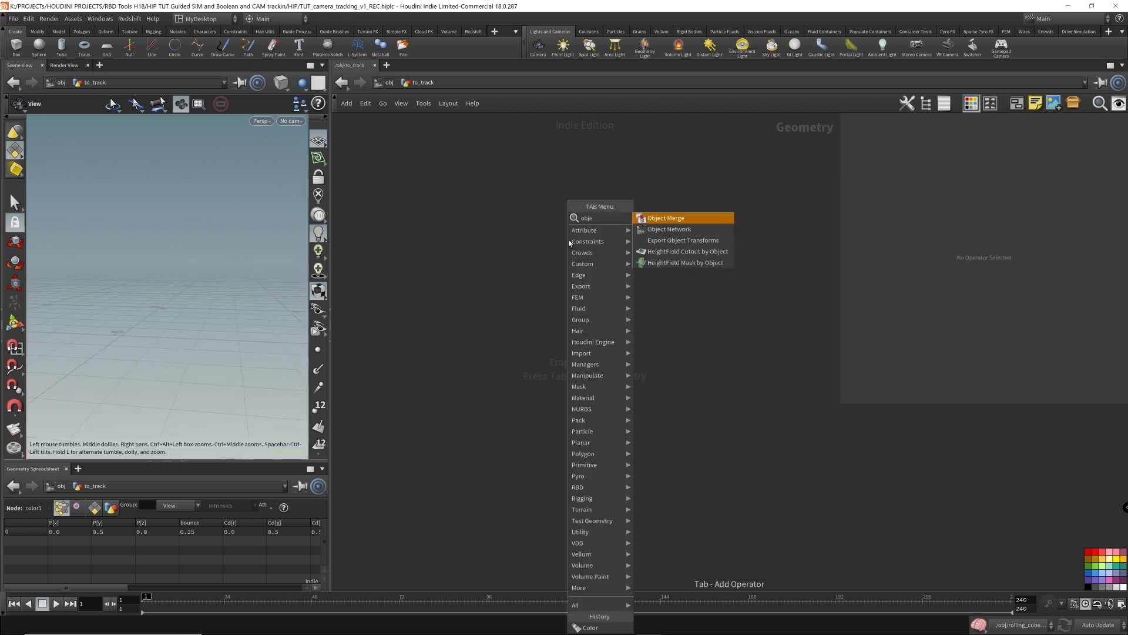
key("Return")
left_click(515, 228)
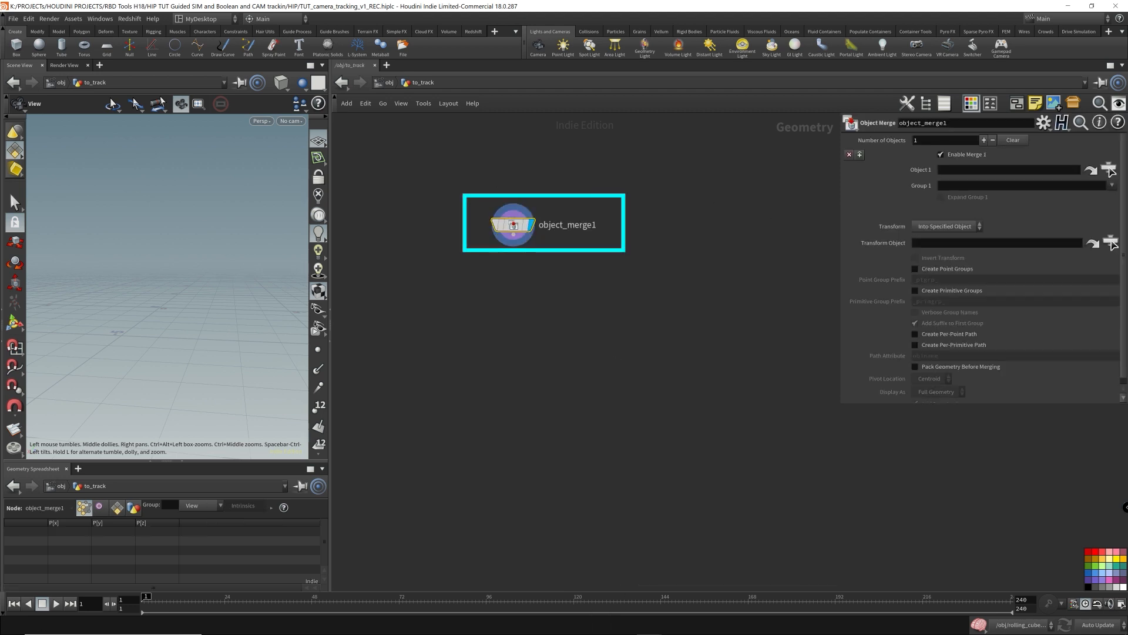
- Set the Object Merge's Object 1 to rolling_cube's OUT_Camera_Tracking_Geo output
left_click(1104, 174)
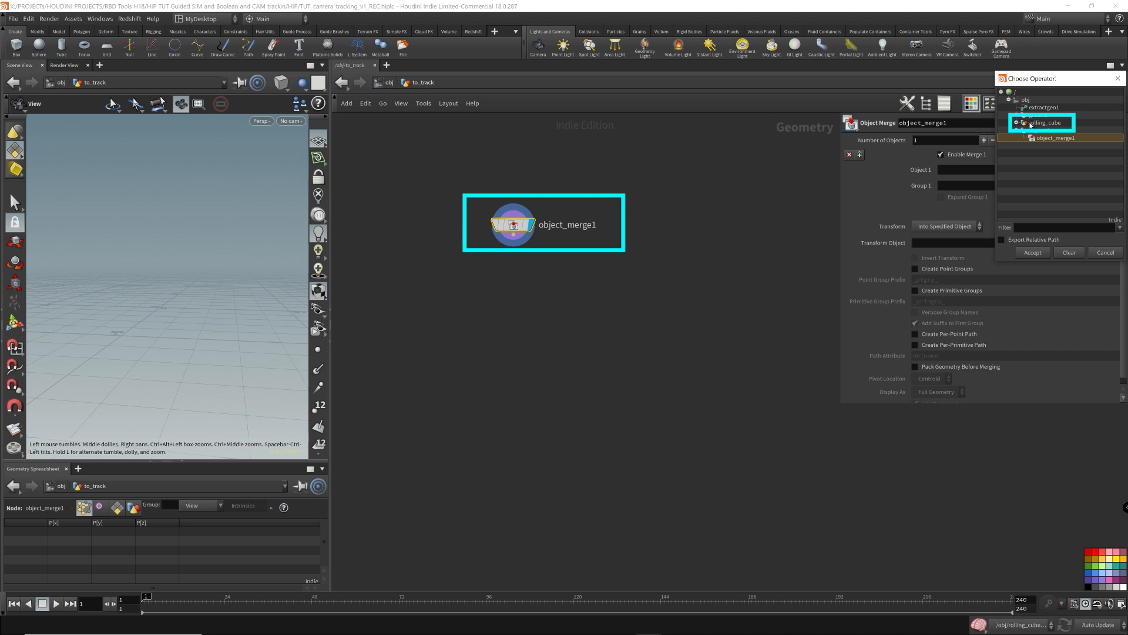
double_click(1056, 123)
left_click(1048, 124)
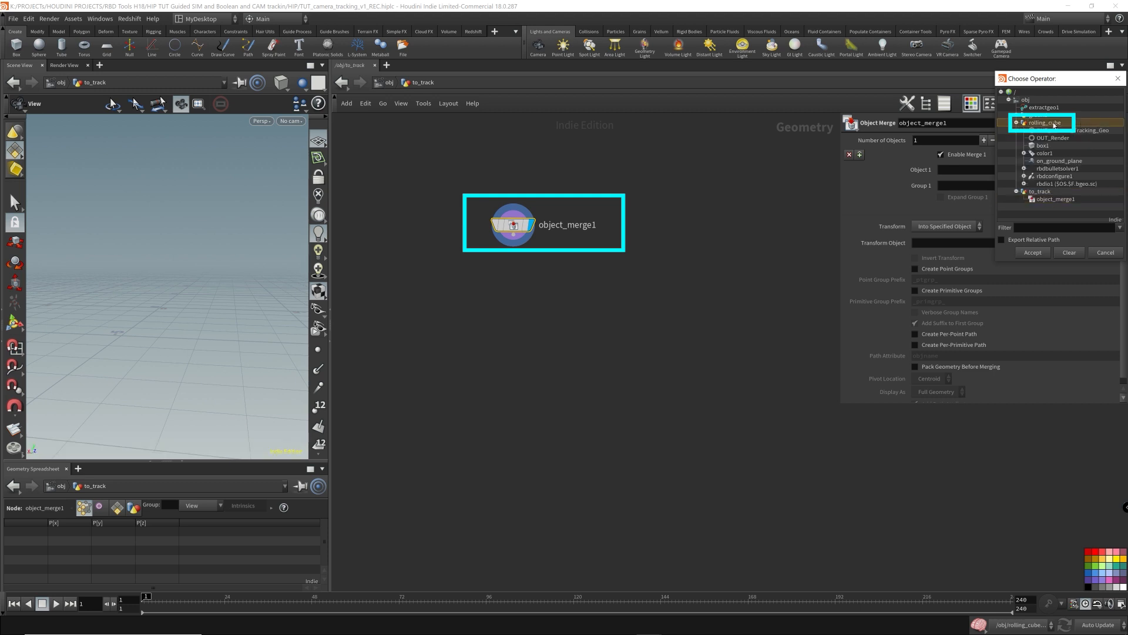
left_click(1050, 131)
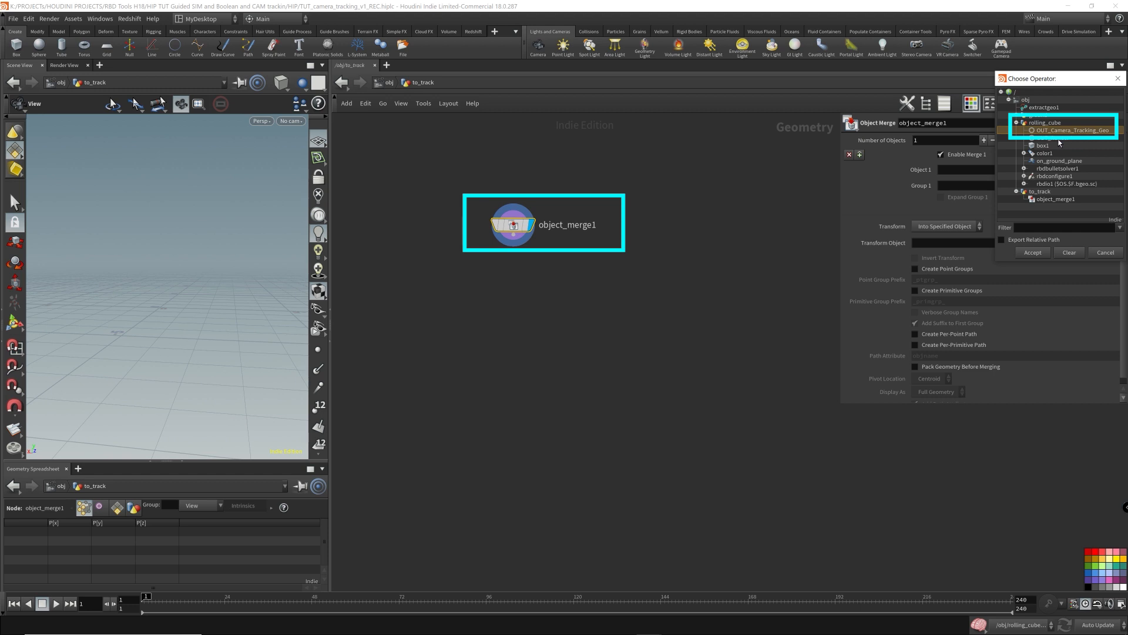
left_click(1052, 139)
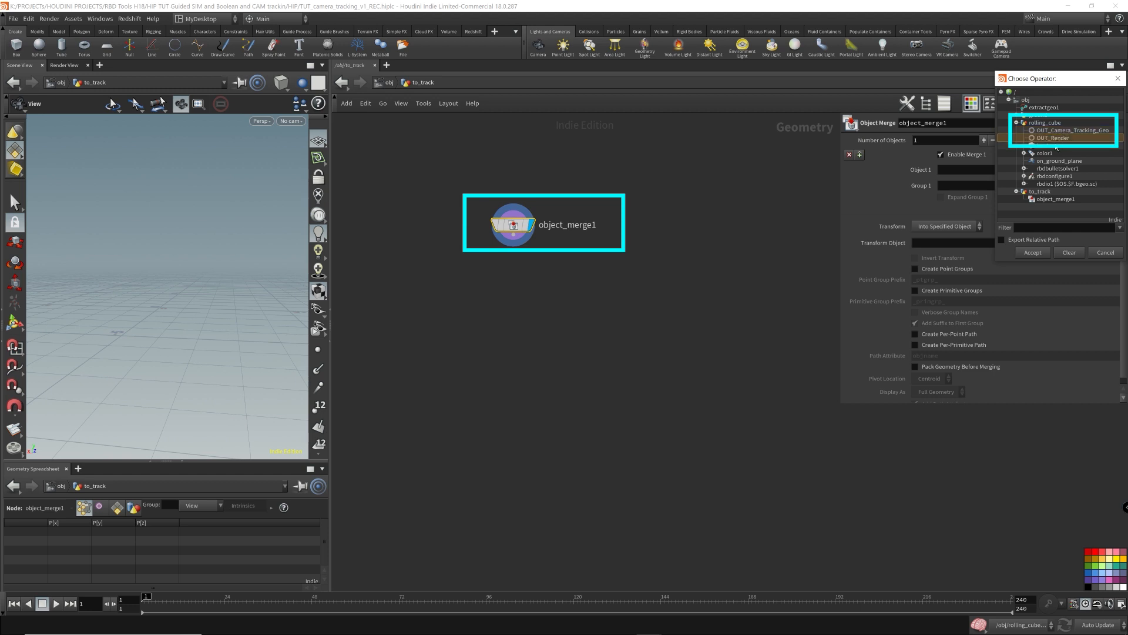
left_click(1077, 131)
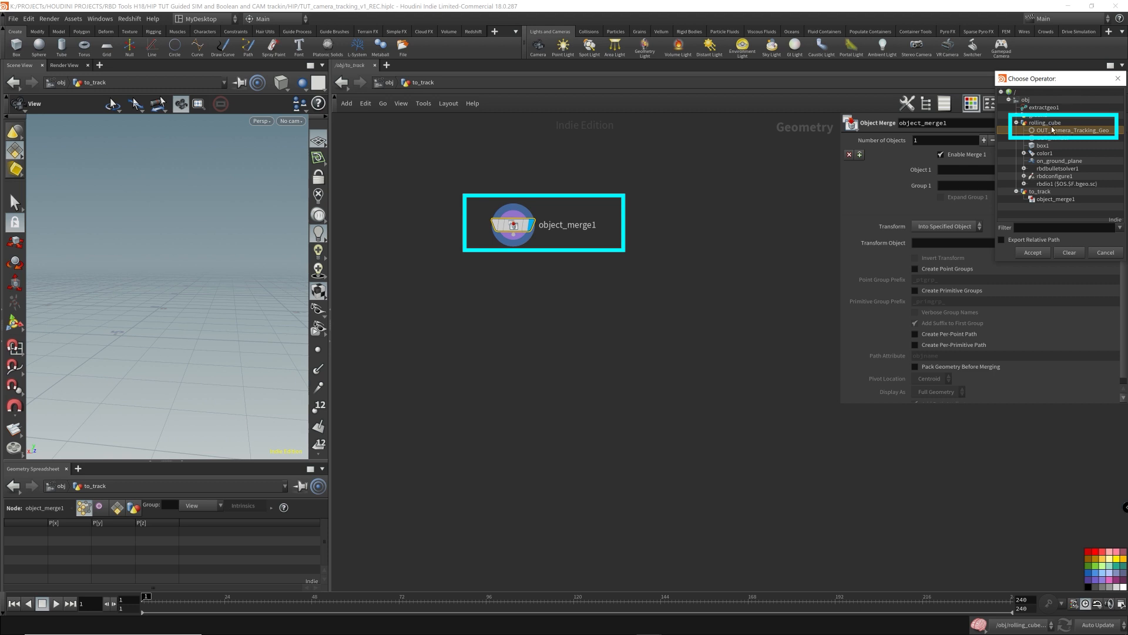
double_click(1055, 131)
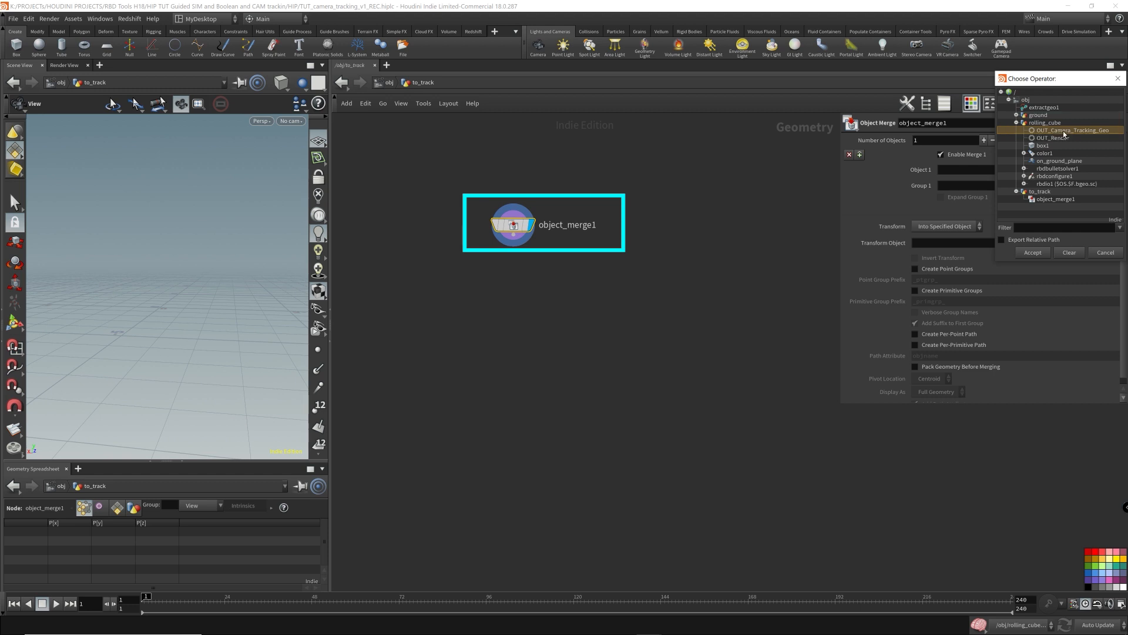
- Set the Object Merge's Transform option to Into This Object
left_click(954, 226)
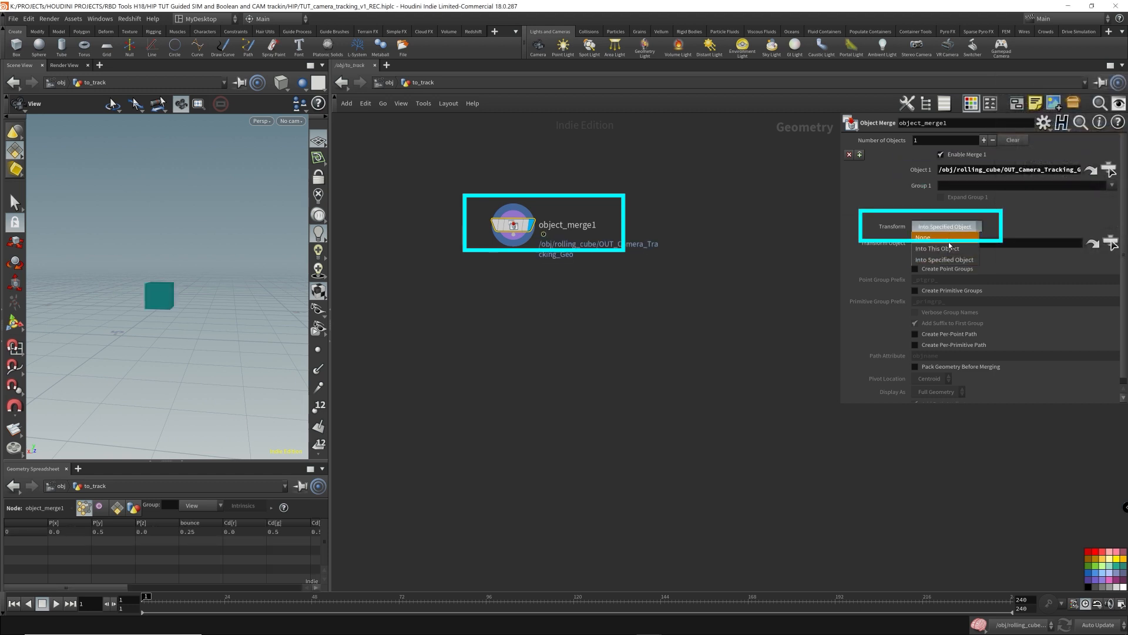
left_click(943, 224)
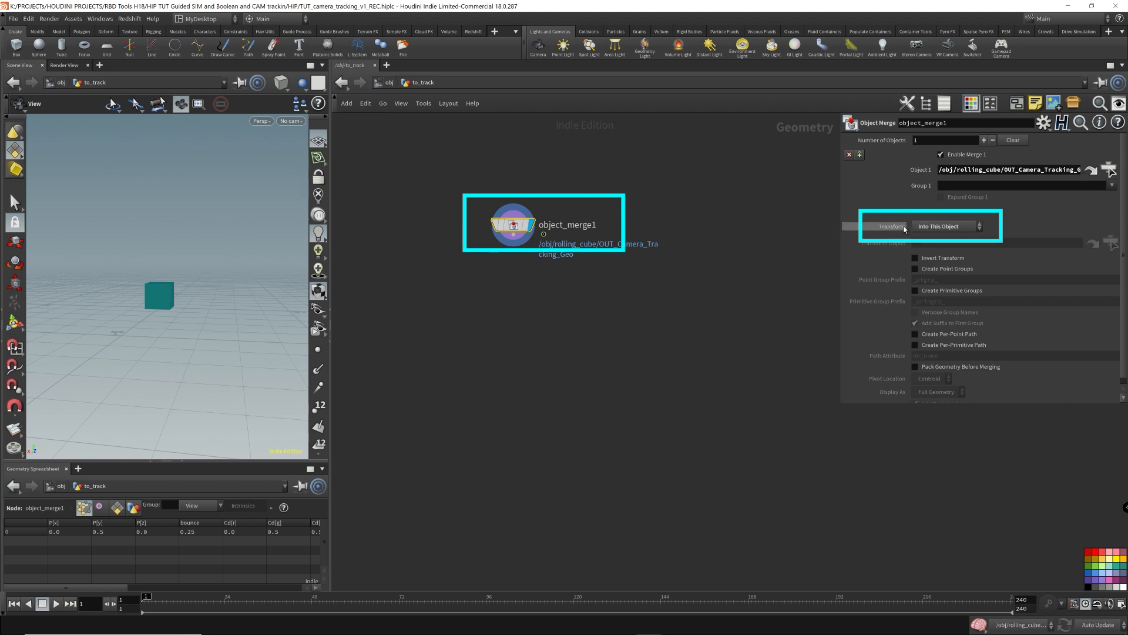
left_click(943, 226)
left_click(940, 253)
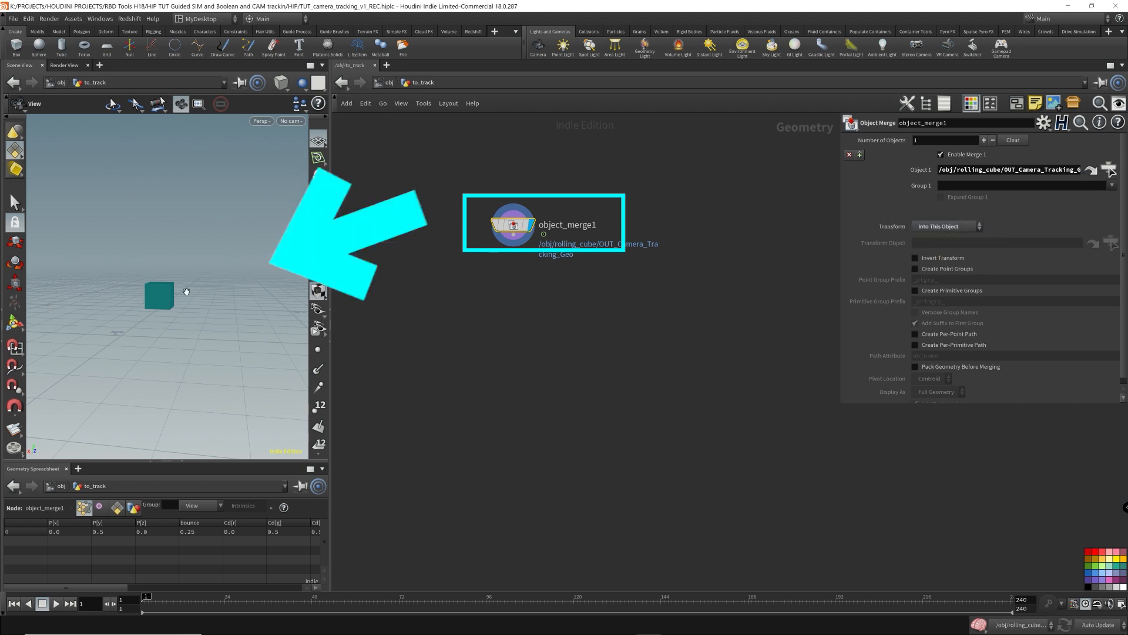
- Step through the timeline frames in the viewport to review the merged cube's motion, then return to frame 1
left_click_drag(185, 290, 205, 304)
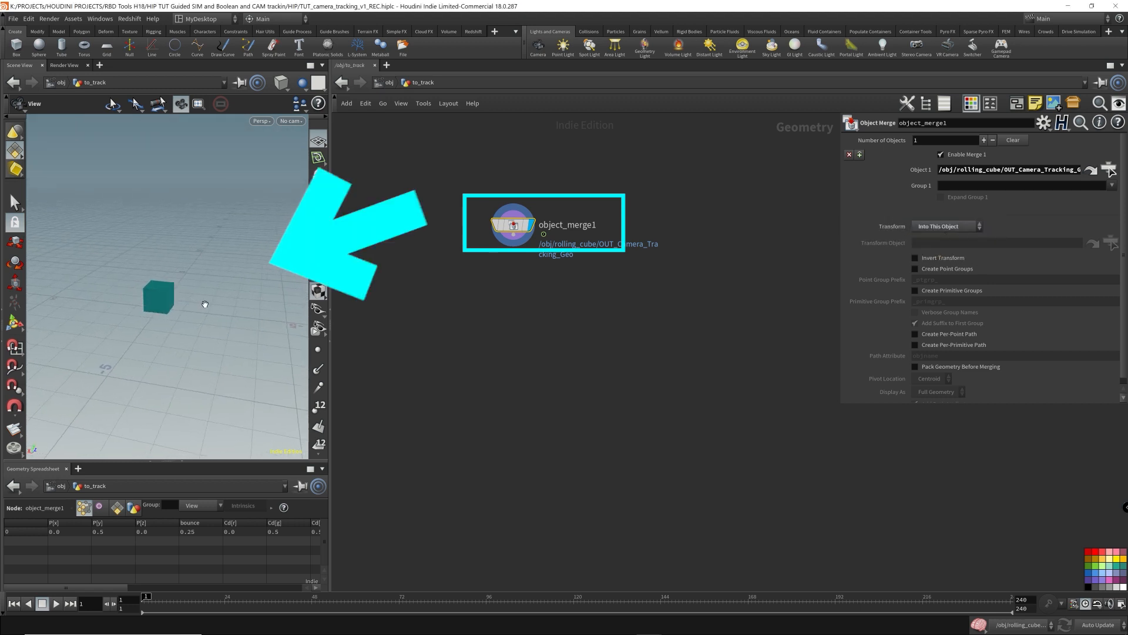
key("Up")
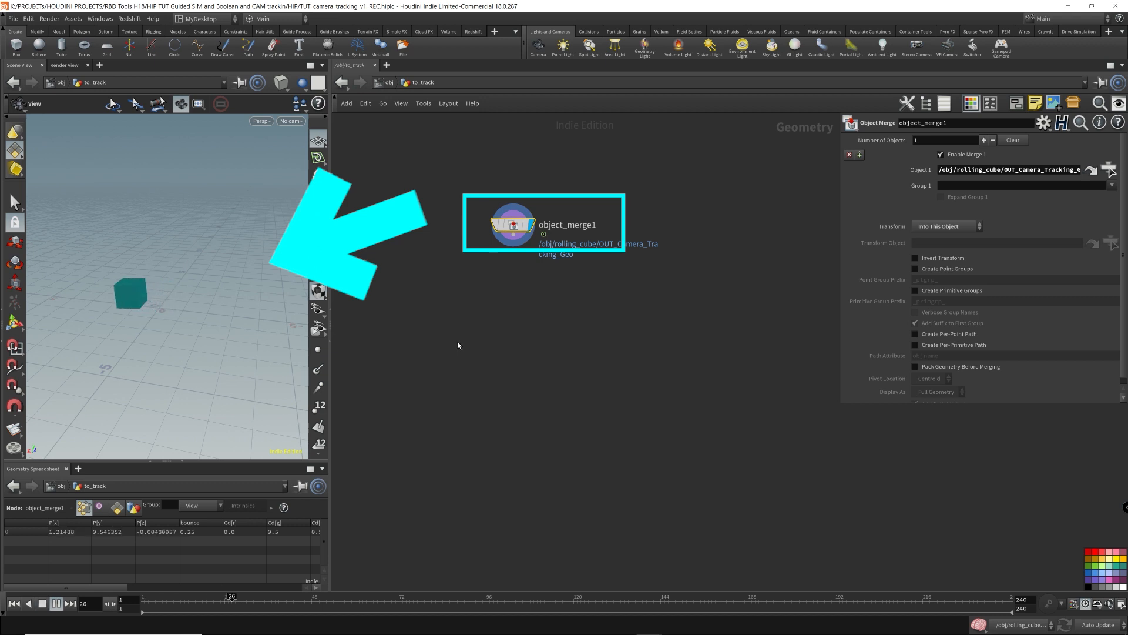
key("Up")
left_click_drag(257, 270, 192, 295)
key("Up")
key("Up")
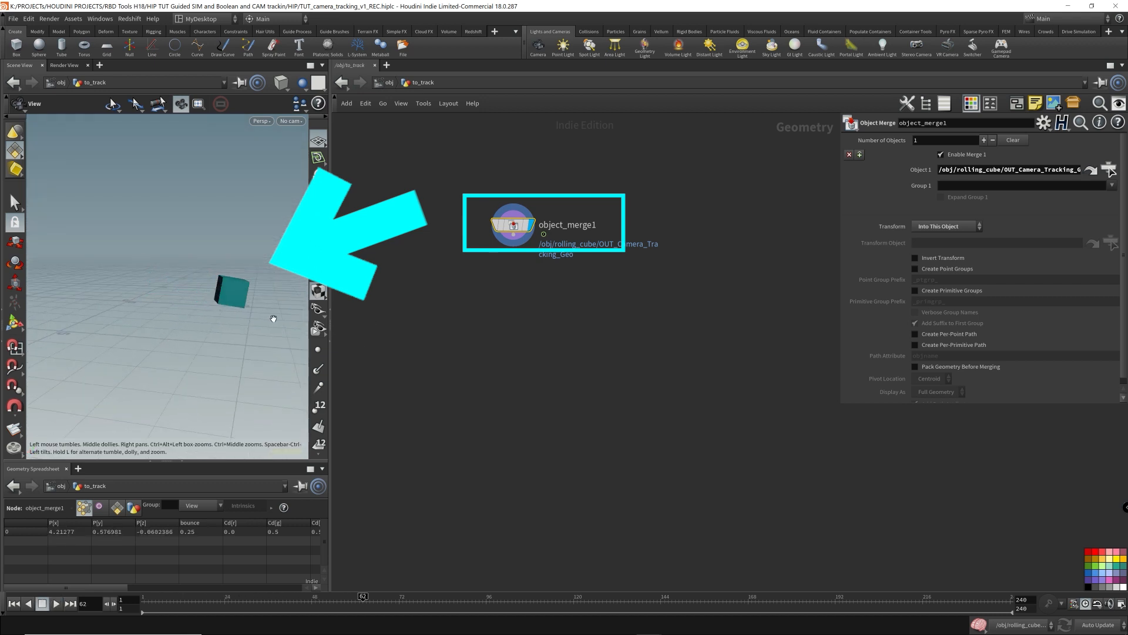
key("ctrl+Up")
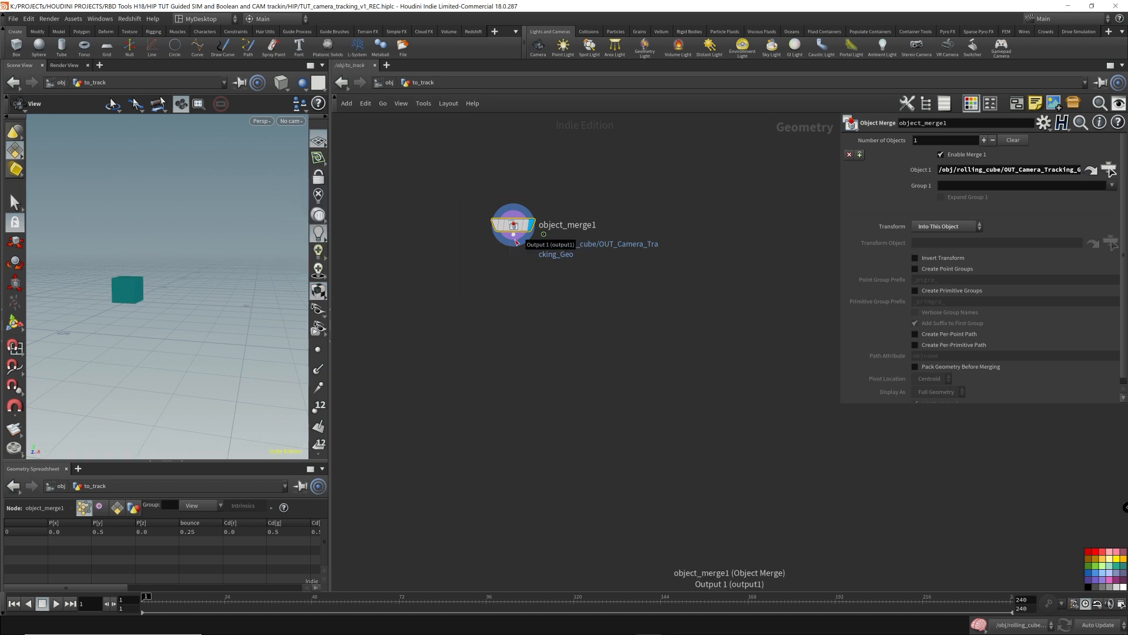
- Add a Null below object_merge1, rename it OUT_destination_geometry, and move it lower in the network
left_click_drag(516, 241, 525, 323)
type("nul")
key("Return")
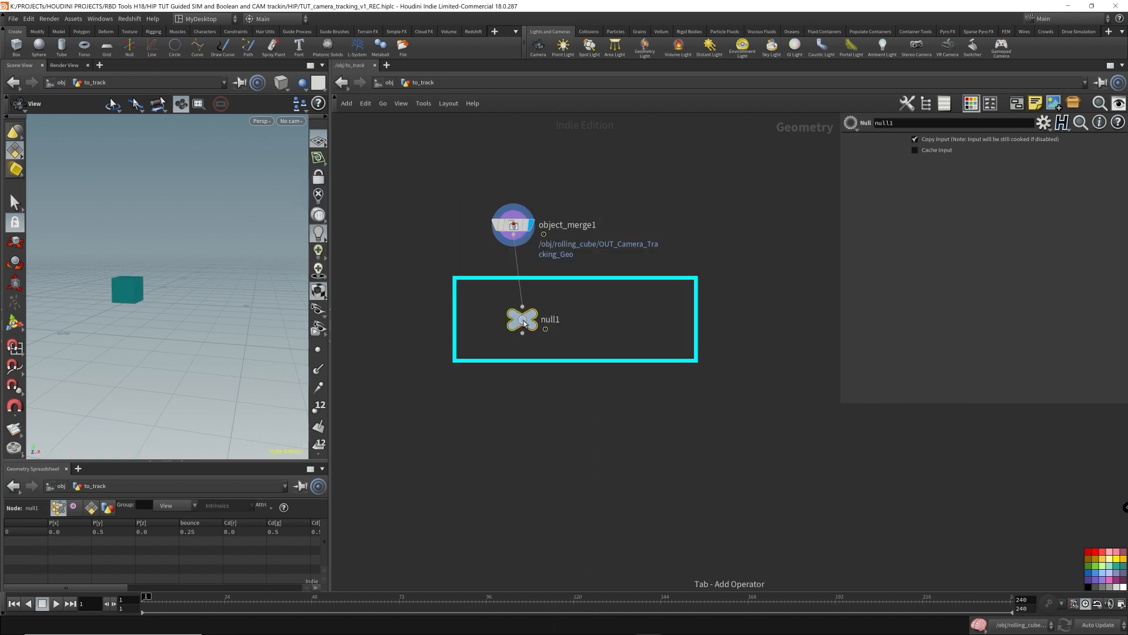
double_click(542, 325)
type("OUT_destination_geometry")
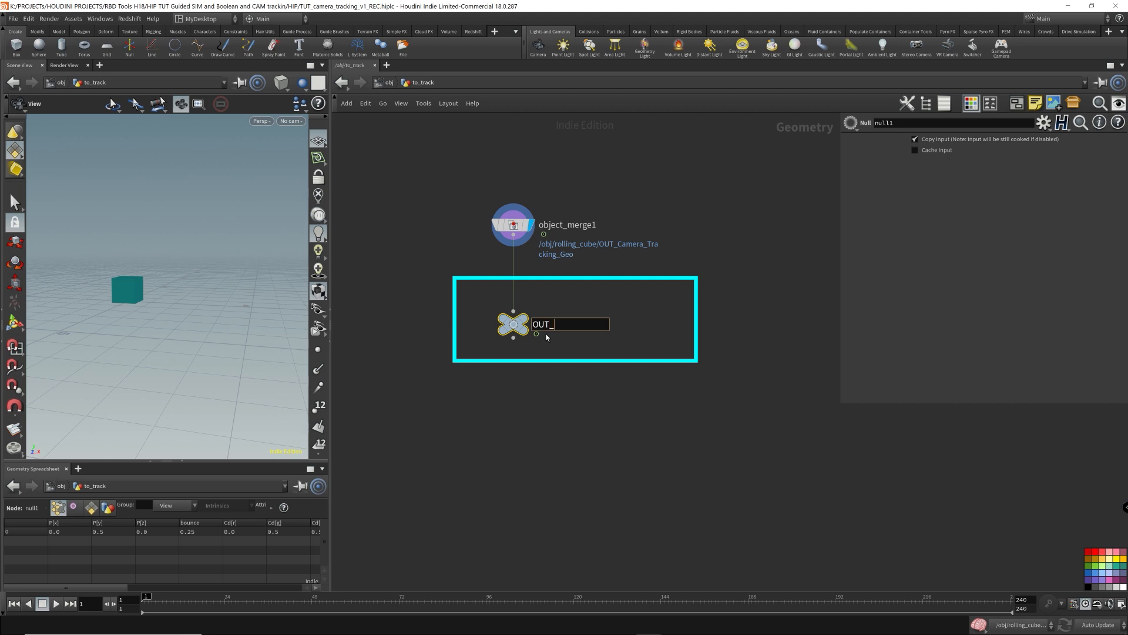
key("Return")
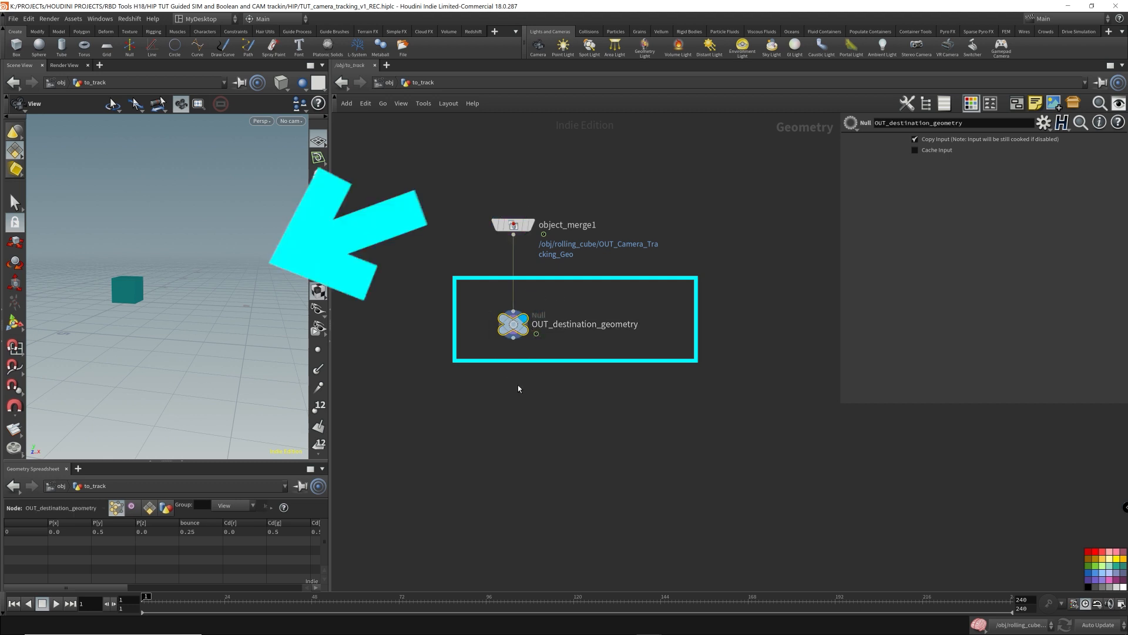
key("Up")
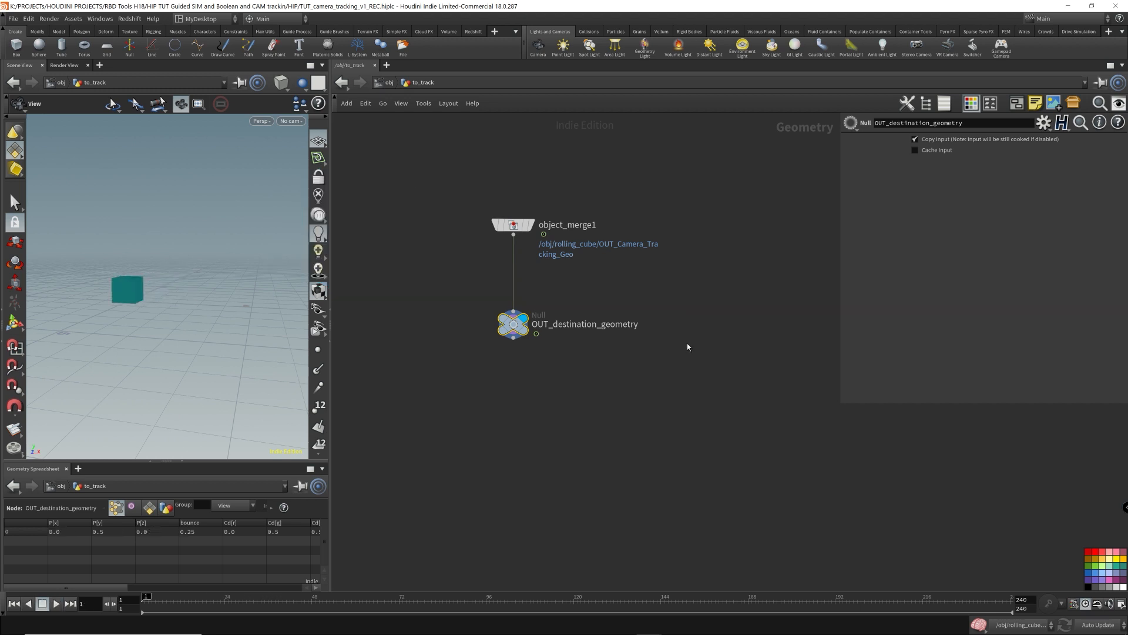
left_click_drag(513, 328, 513, 351)
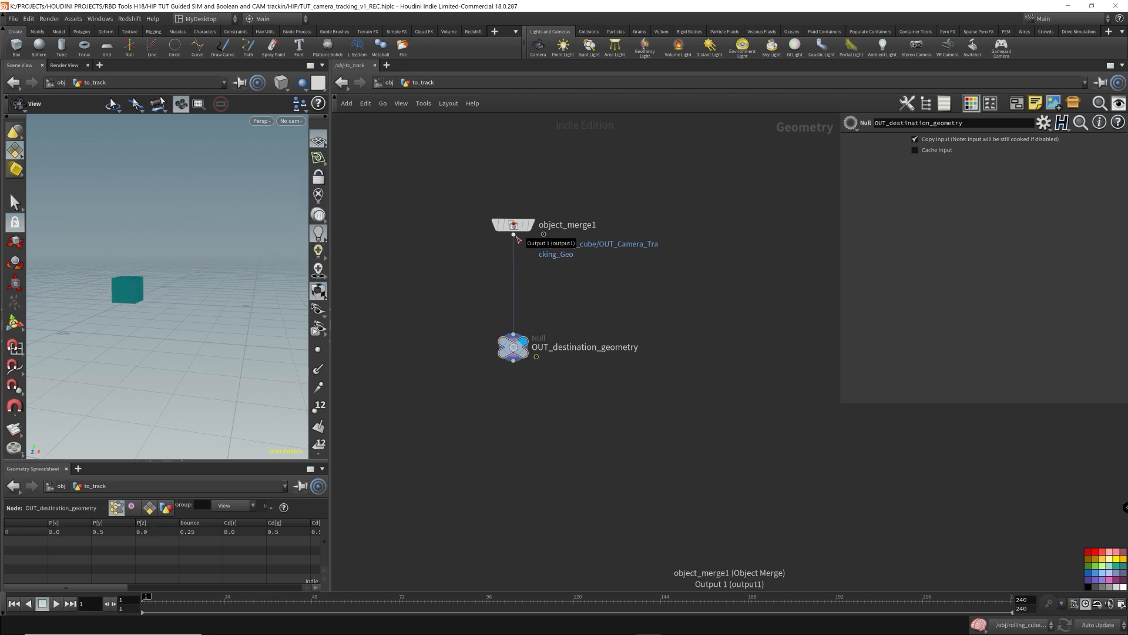
left_click_drag(168, 311, 187, 275)
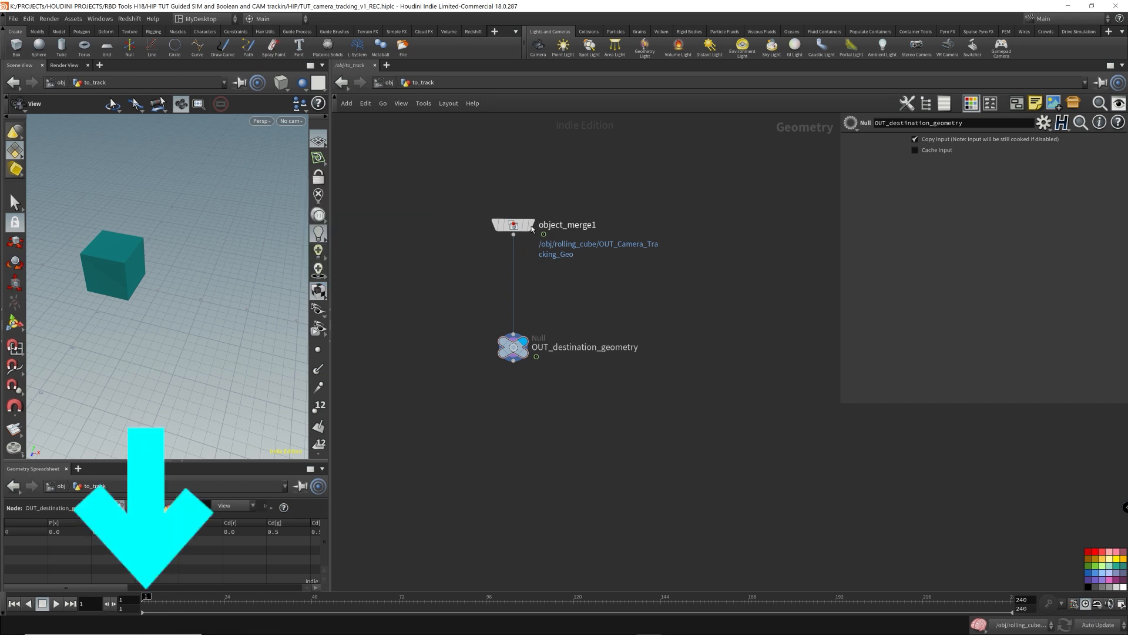
- Branch a Time Shift node off object_merge1 and rename it frame_1
left_click_drag(519, 243, 680, 298)
key("Tab")
type("times")
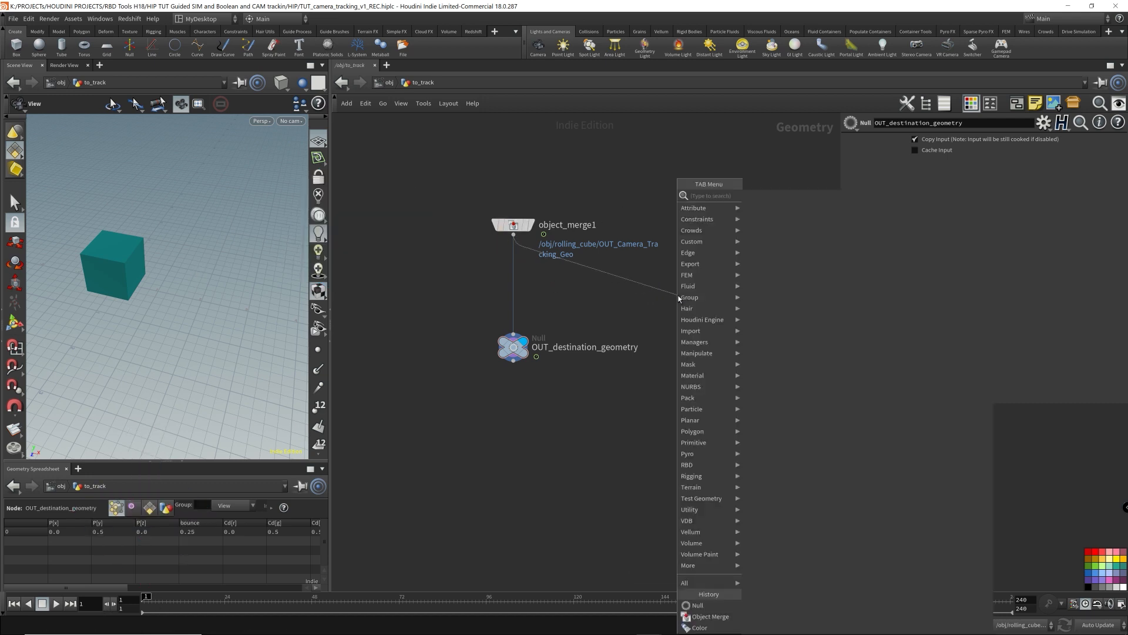
key("Return")
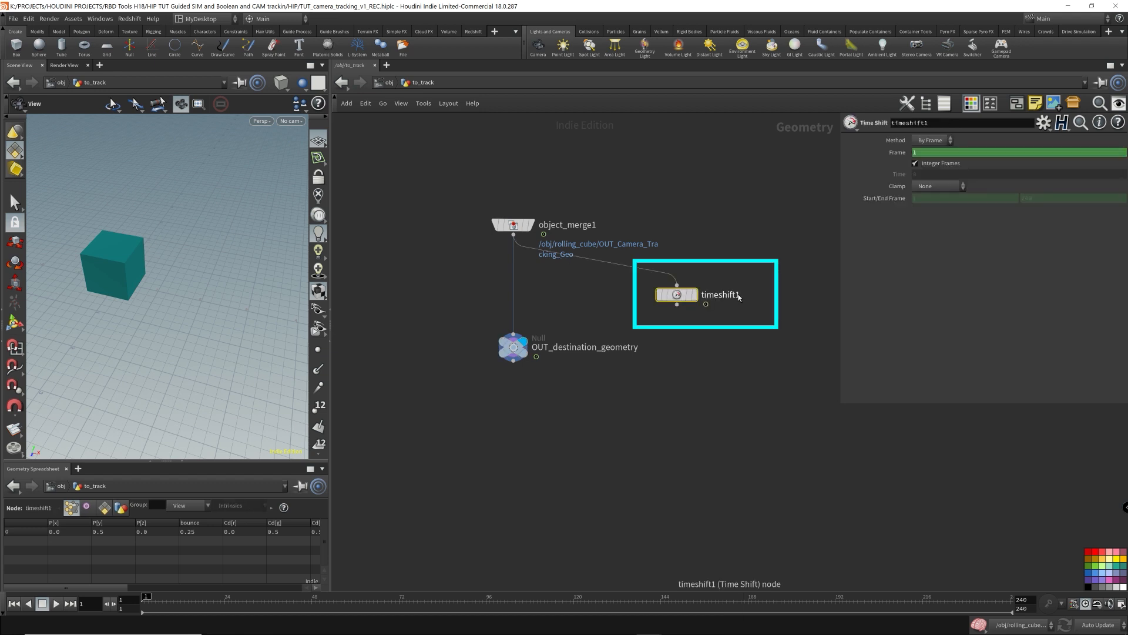
double_click(734, 294)
type("frame_1")
key("Return")
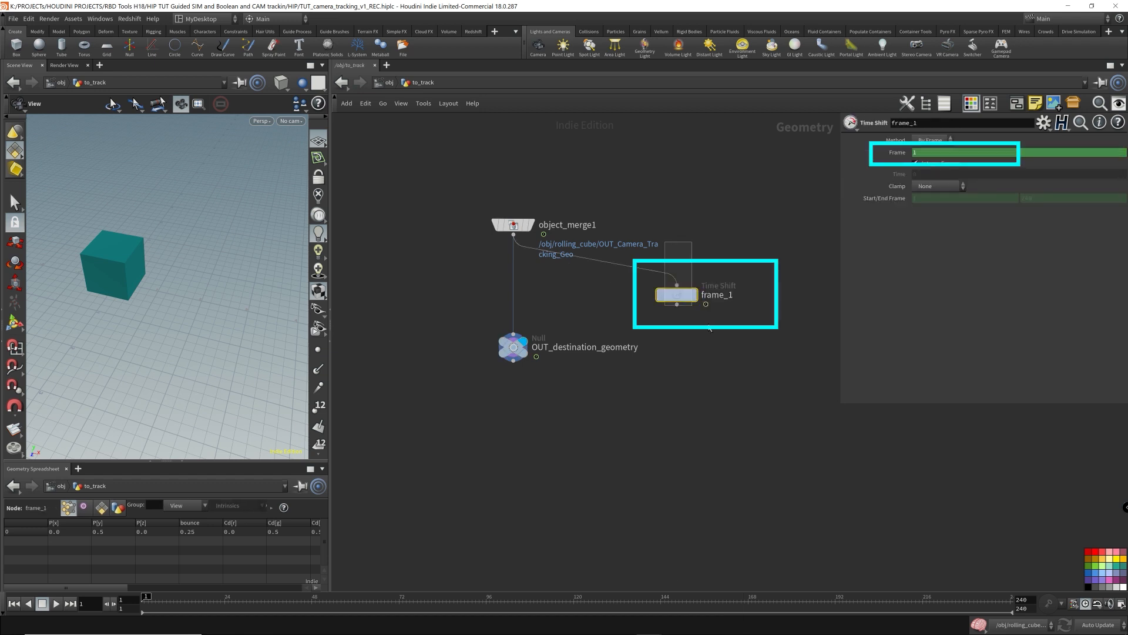
- Enter $F in frame_1's Frame parameter, then delete that parameter's channel
right_click(902, 153)
left_click(917, 153)
type("$F")
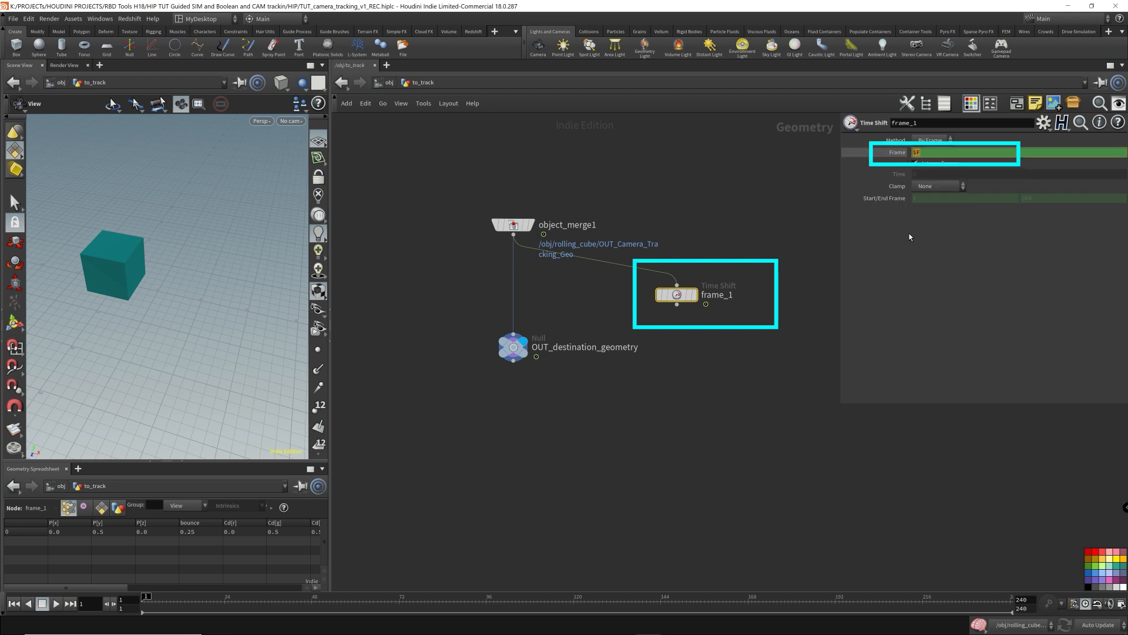
key("Return")
right_click(904, 158)
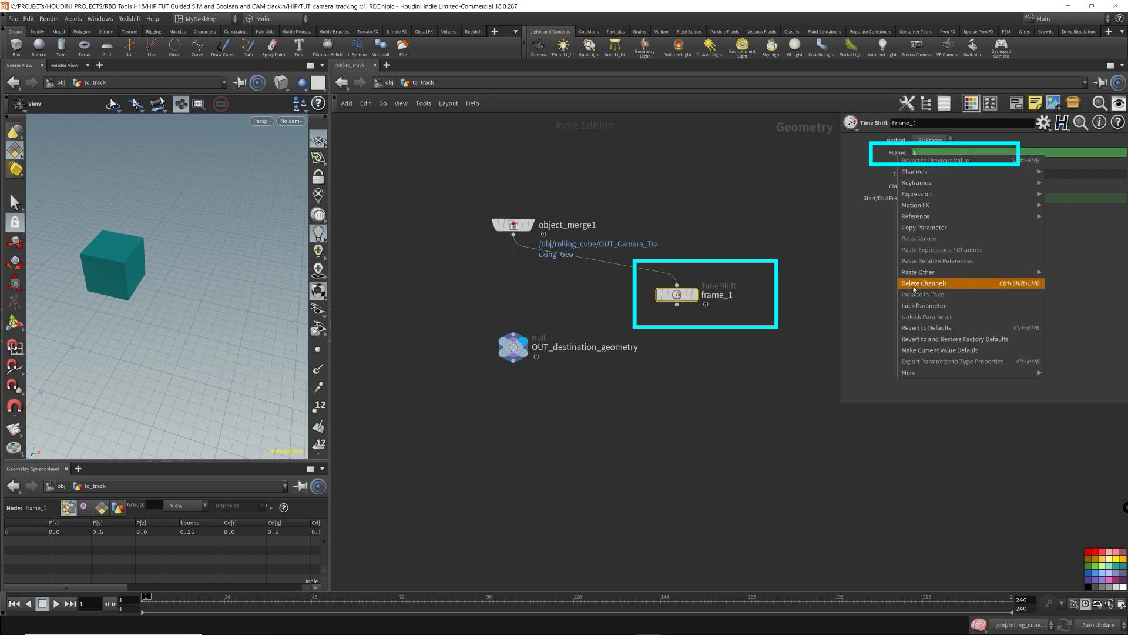
right_click(896, 155)
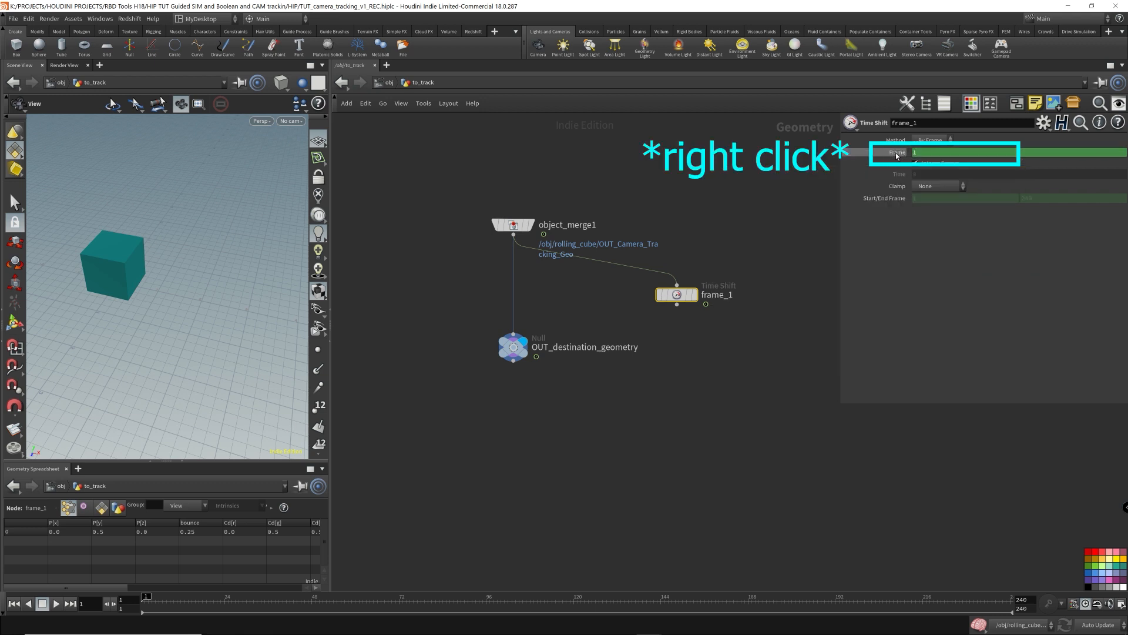
right_click(889, 156)
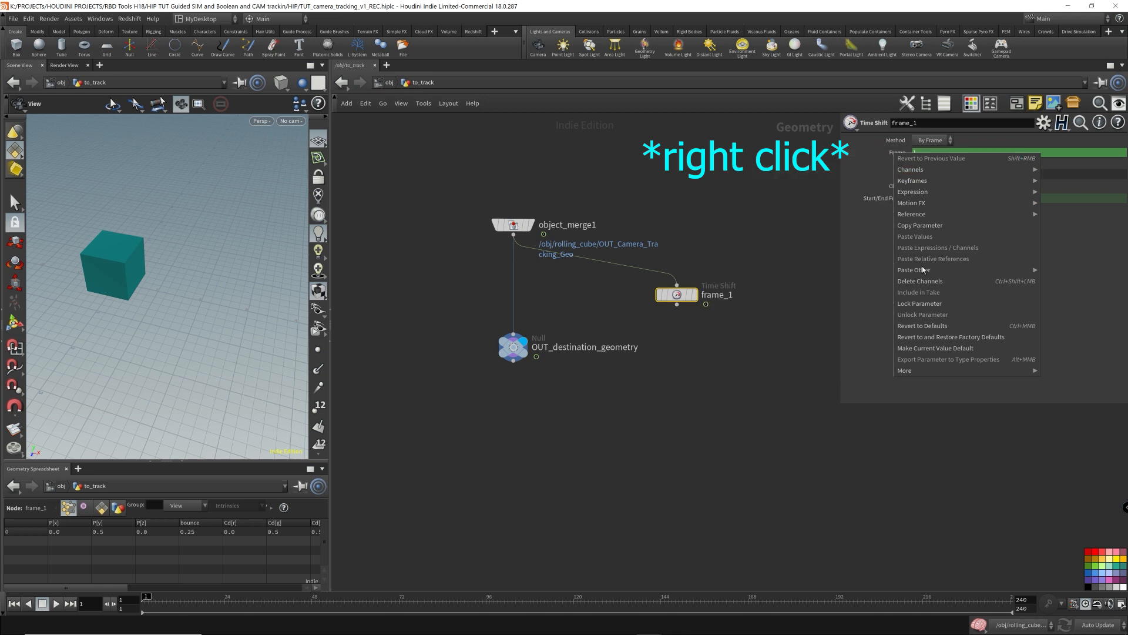
left_click(942, 281)
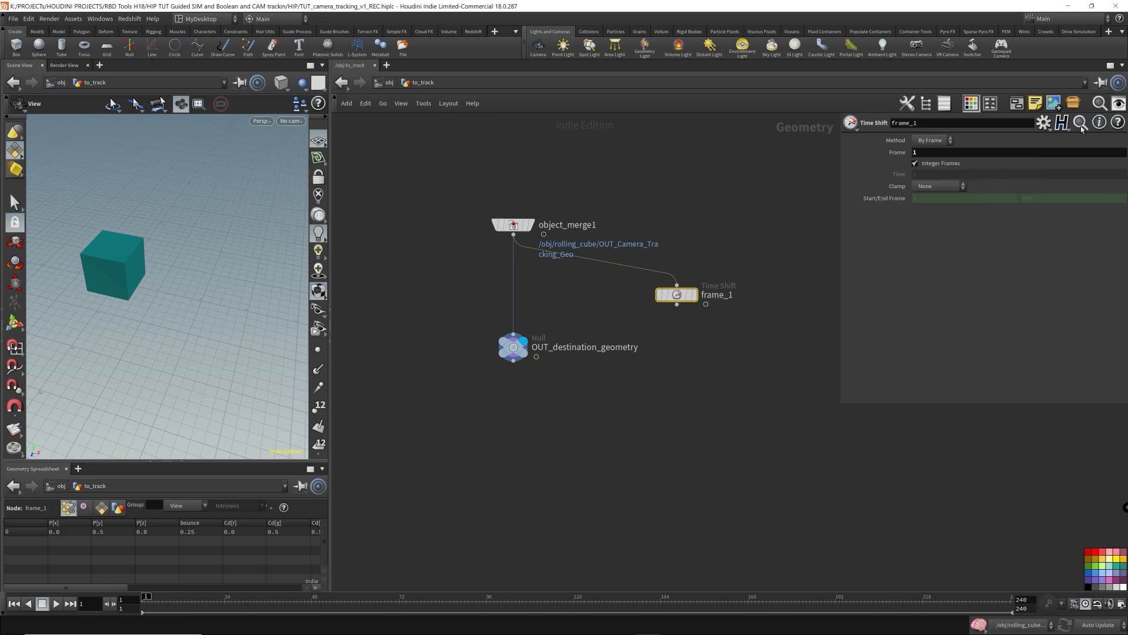
left_click(930, 152)
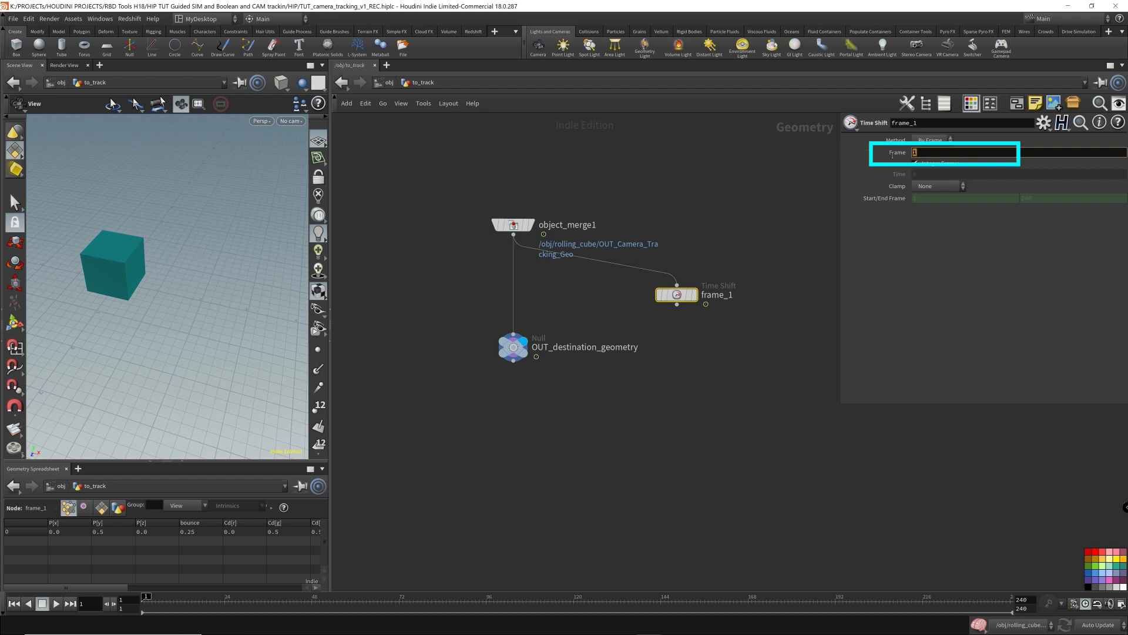
- Set the display flag on frame_1 and scrub the timeline to review its output in the viewport
mouse_move(691, 296)
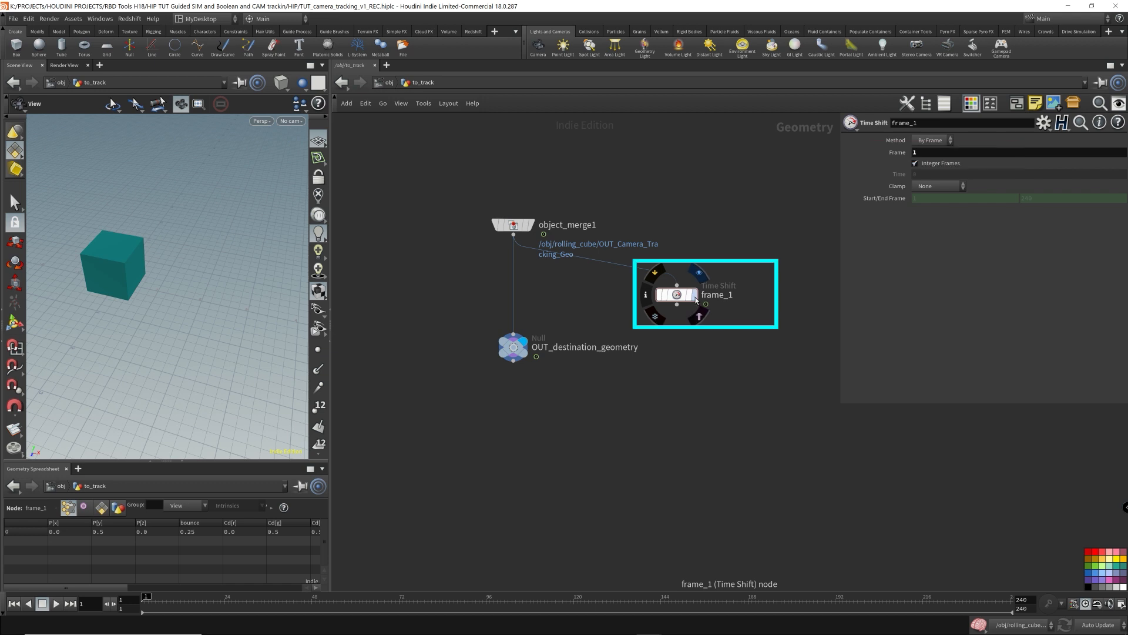
left_click(699, 273)
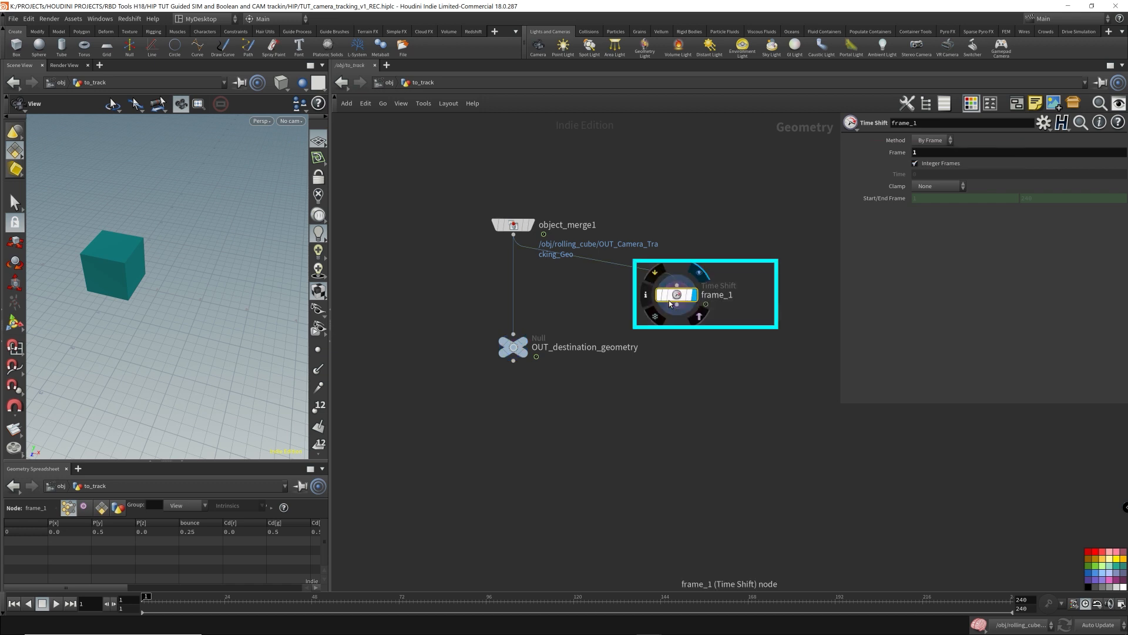
mouse_move(149, 285)
left_mouse_down()
mouse_move(166, 260)
mouse_move(144, 279)
left_mouse_up()
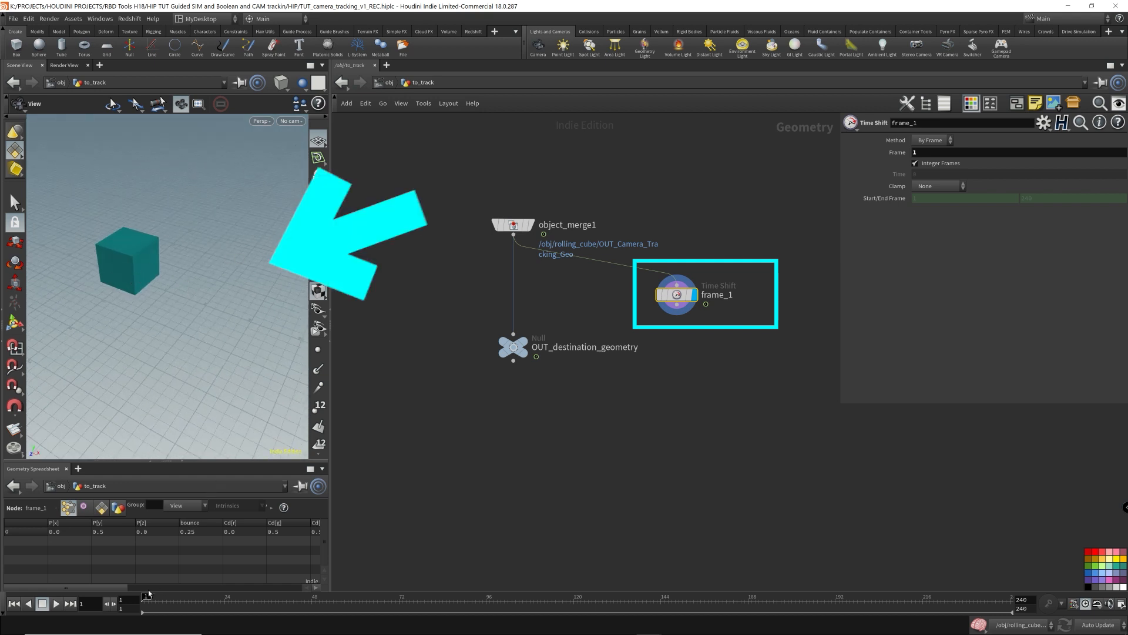
left_click_drag(147, 596, 141, 629)
- Add a Null below frame_1 and rename it OUT_source_geometry
right_click(677, 304)
type("null")
key("Return")
left_click(677, 346)
left_click(717, 349)
type("OUT_source_geometry")
key("Return")
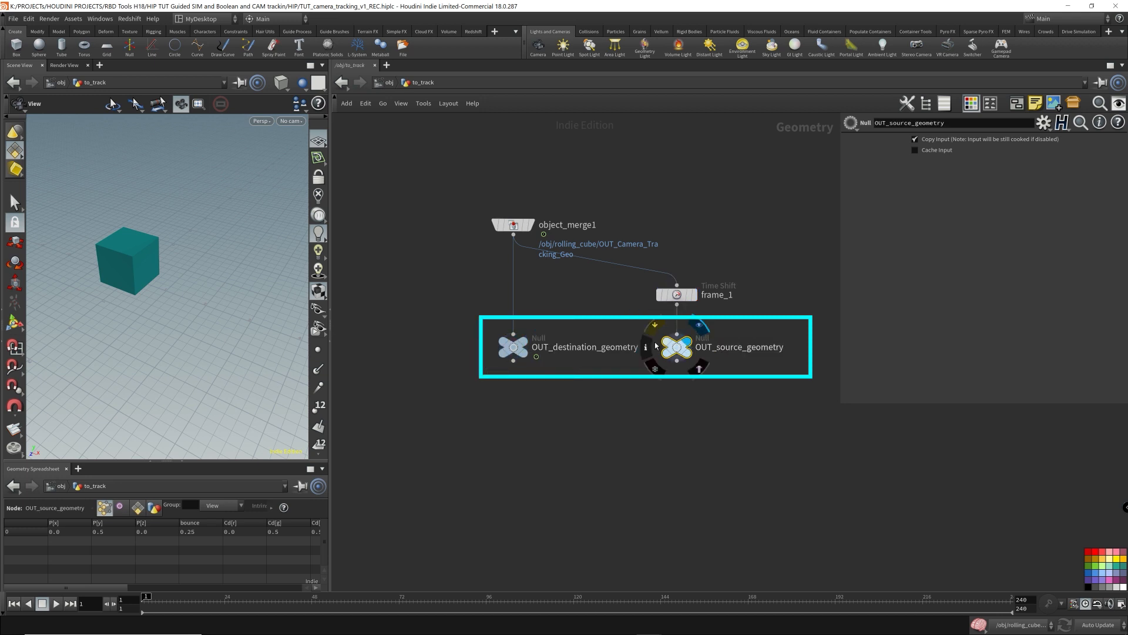
left_click(485, 310)
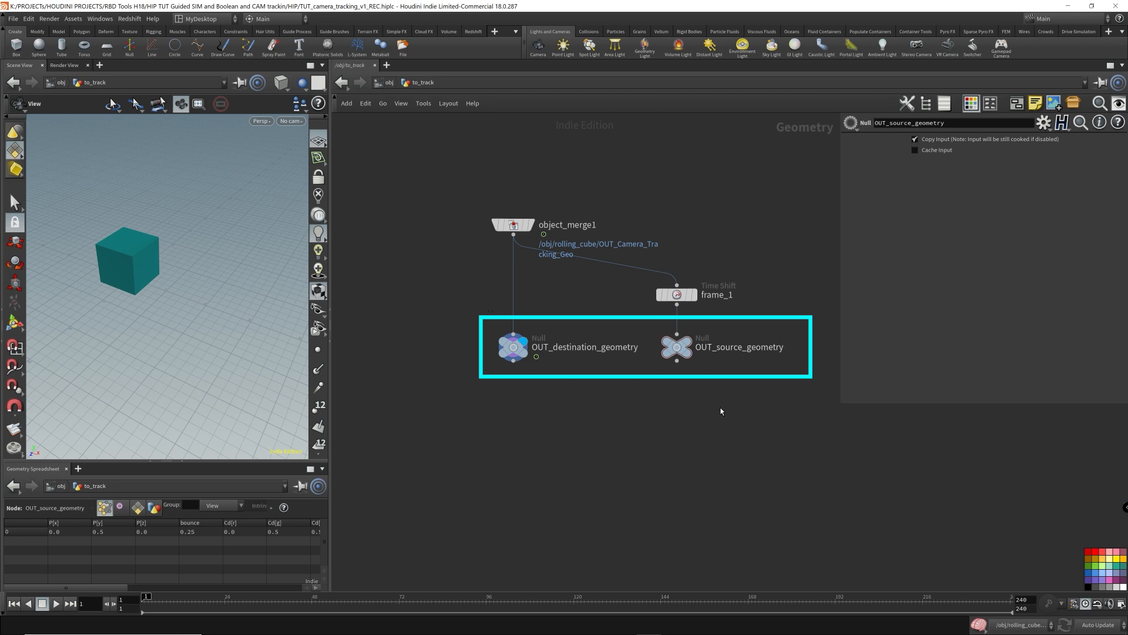
- Return to object level and set extractgeo1's Source Geometry to /obj/to_track/OUT_source_geometry
left_click(389, 86)
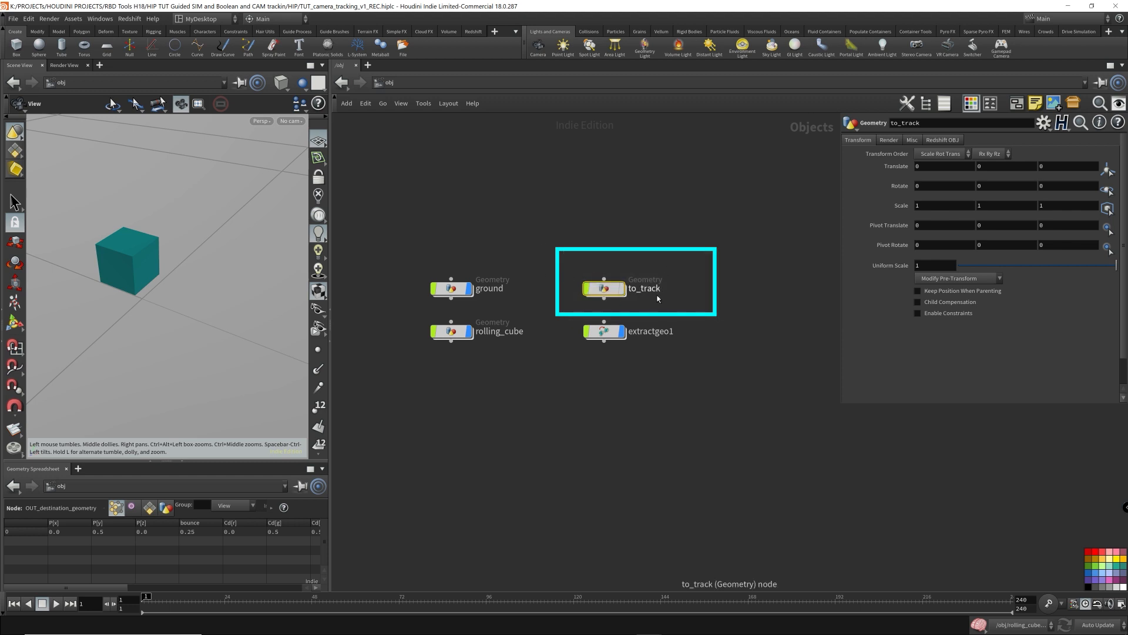
left_click(604, 331)
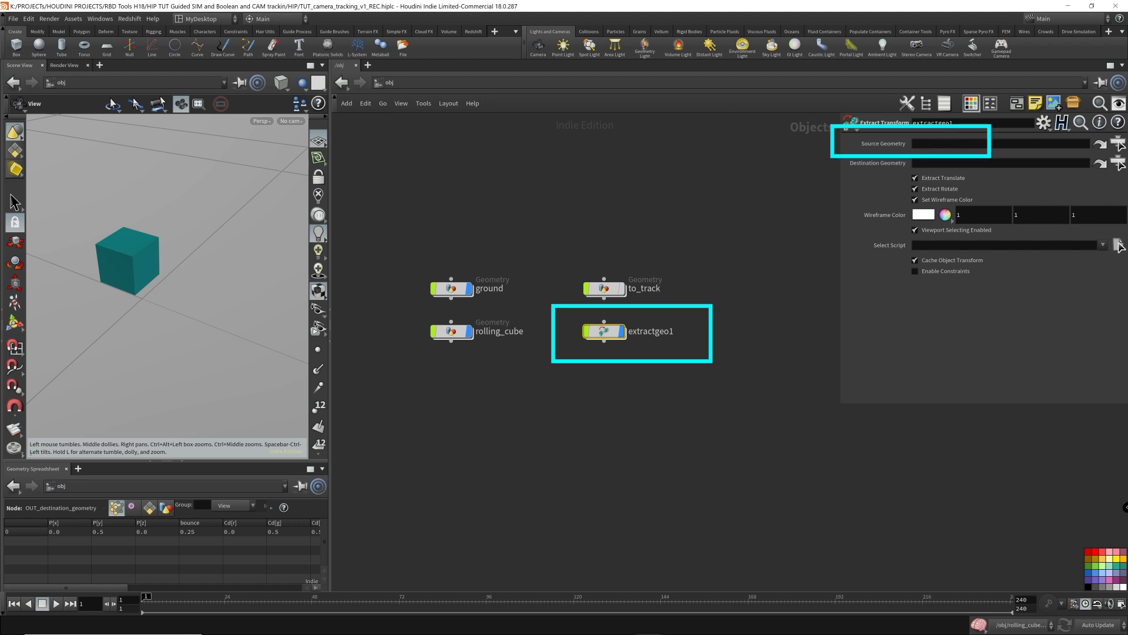
left_click(1118, 143)
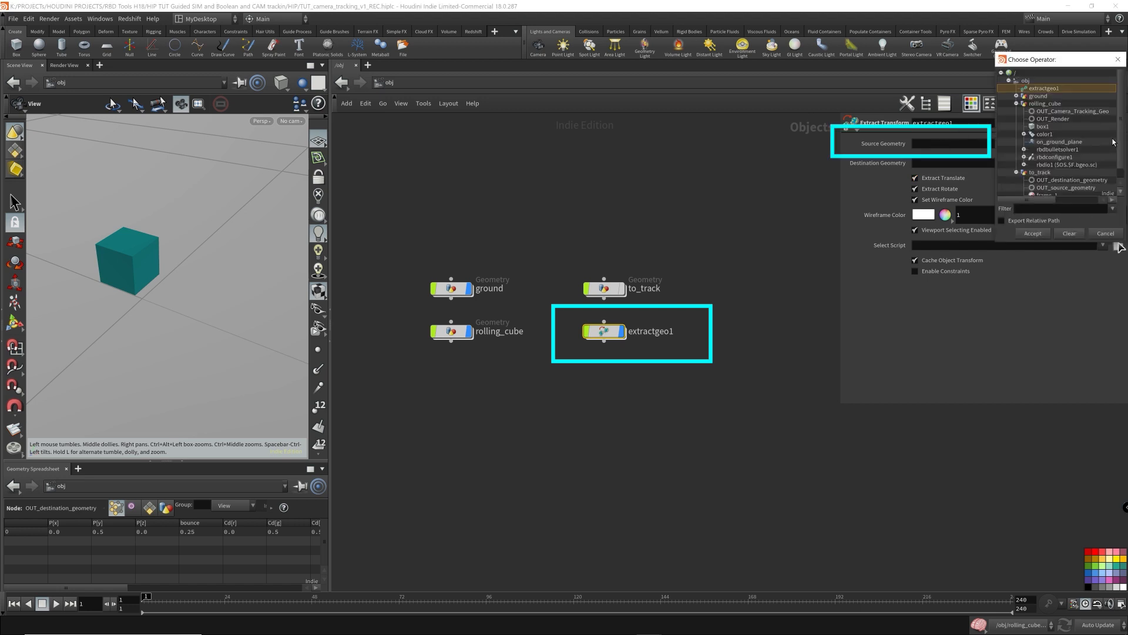
left_click(1017, 103)
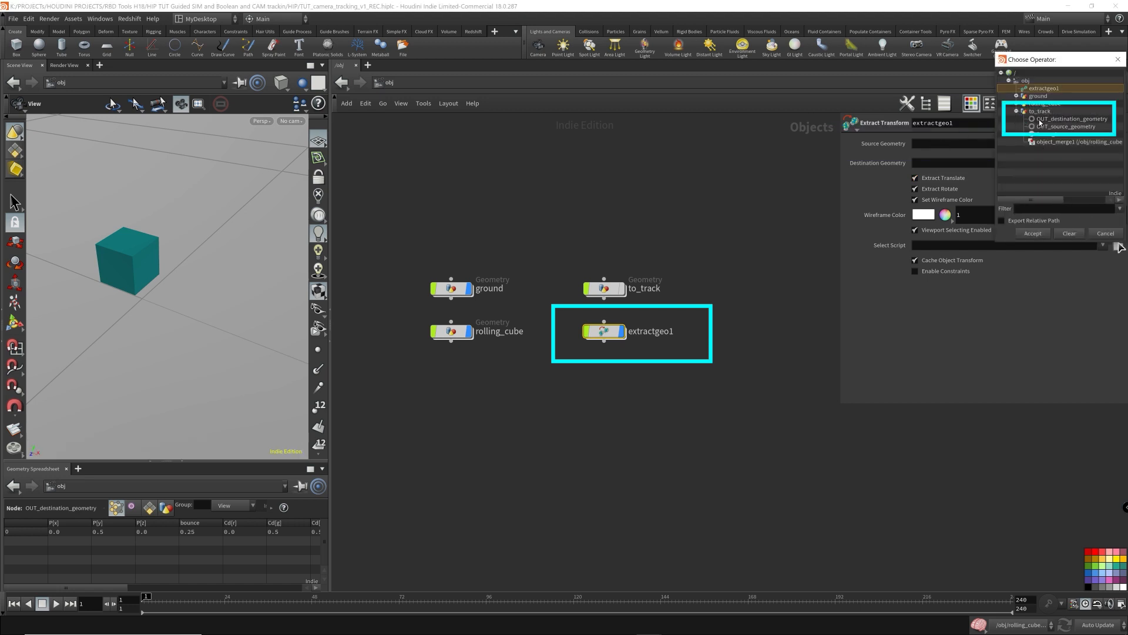
left_click(1028, 113)
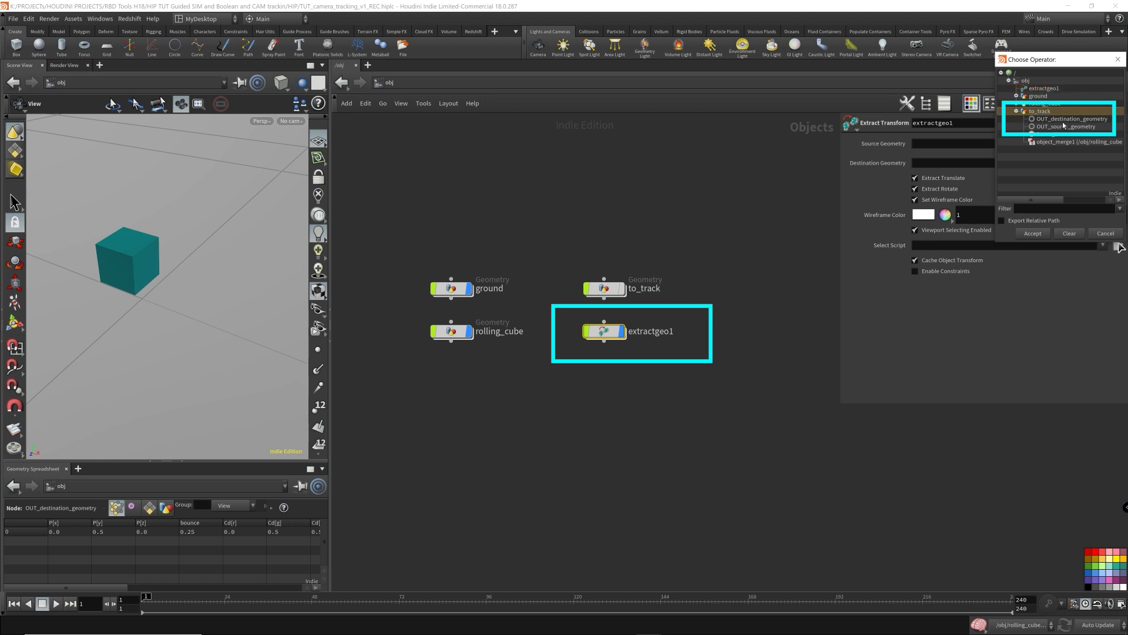
left_click(1065, 127)
left_click(1034, 234)
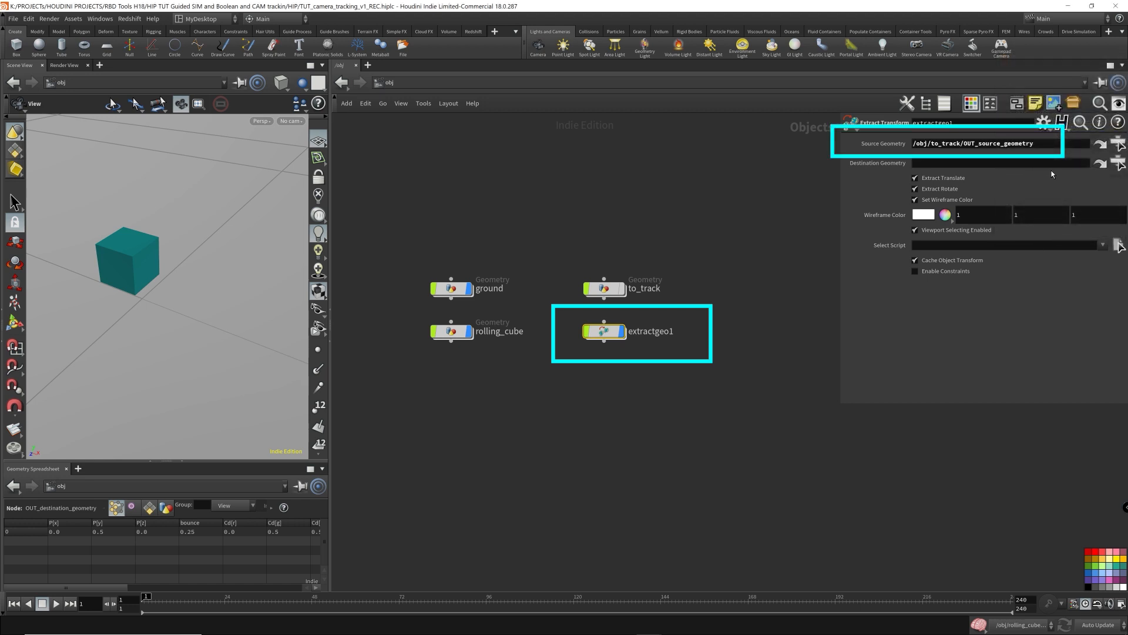
- Set extractgeo1's Destination Geometry to /obj/to_track/OUT_destination_geometry
left_click(1119, 164)
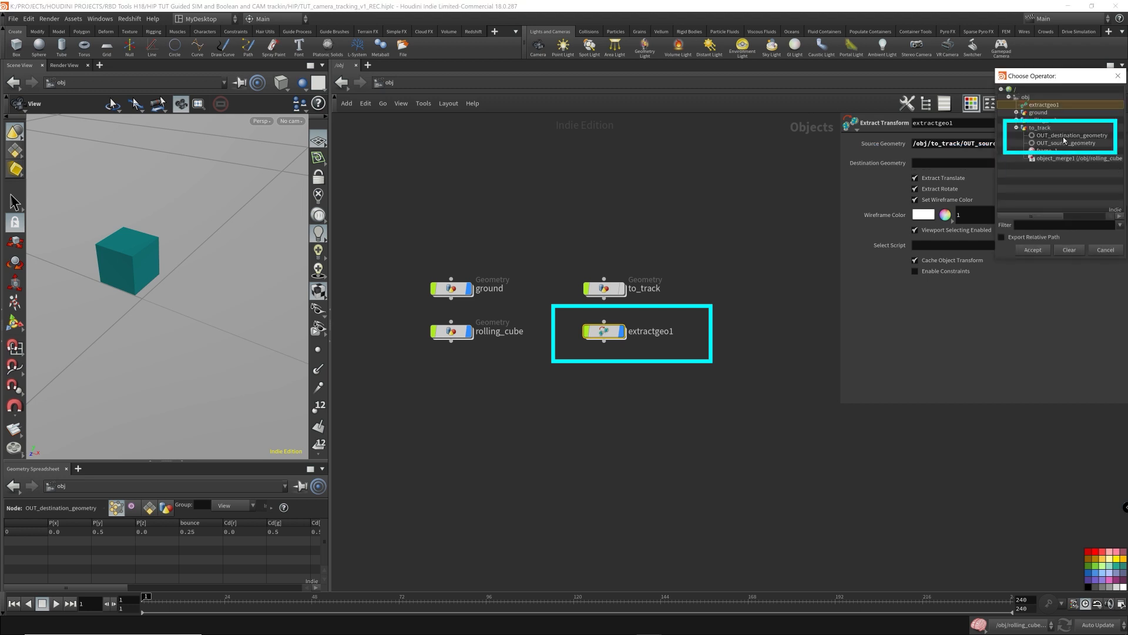
left_click(1063, 136)
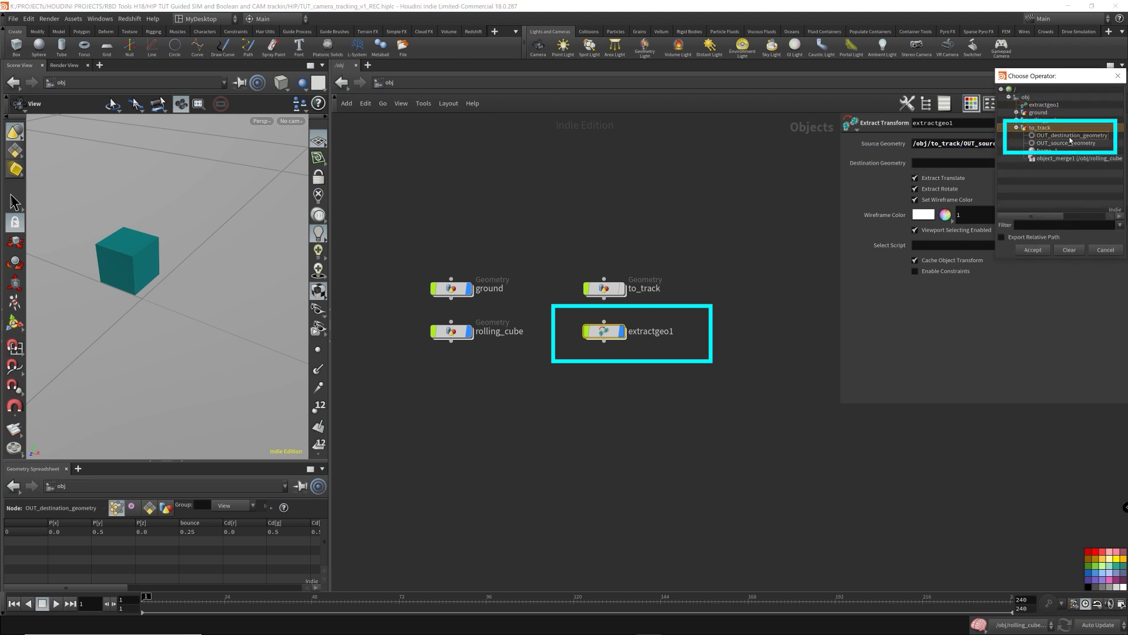
left_click(1033, 250)
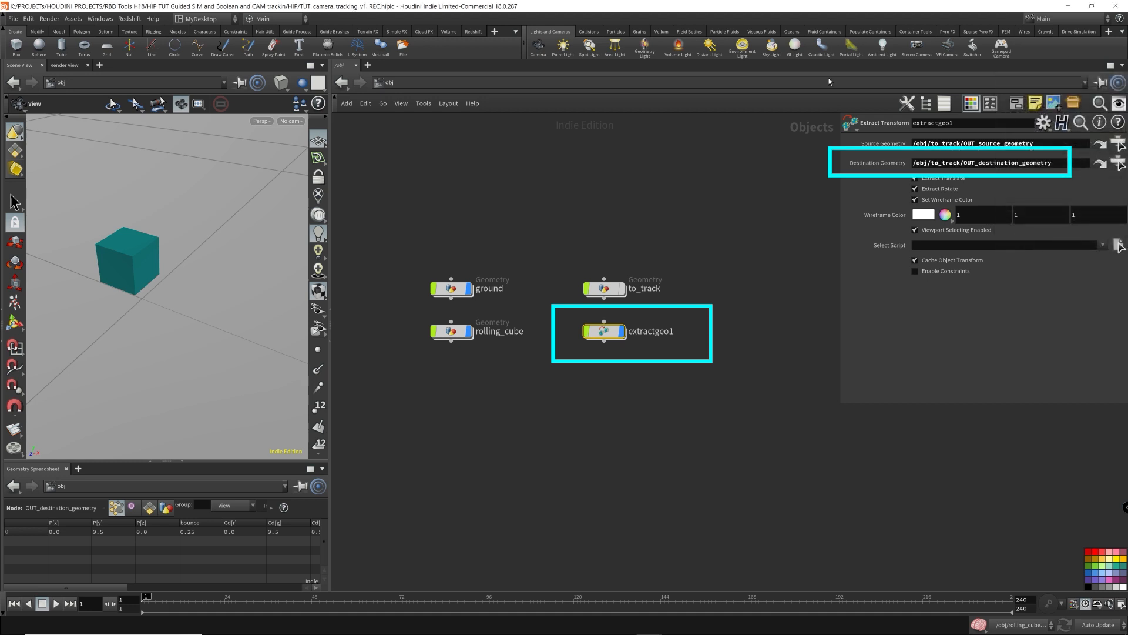
left_click(696, 366)
- Add a Camera object named cam1 below extractgeo1 at object level
mouse_move(239, 284)
left_mouse_down()
mouse_move(267, 238)
mouse_move(254, 259)
left_mouse_up()
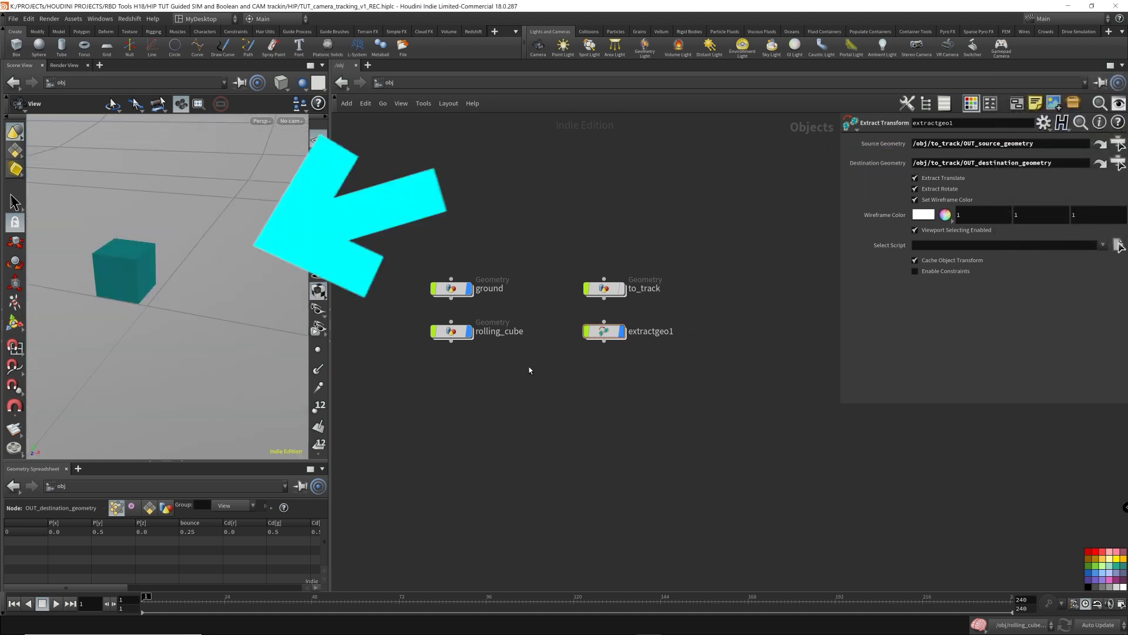
key("Up")
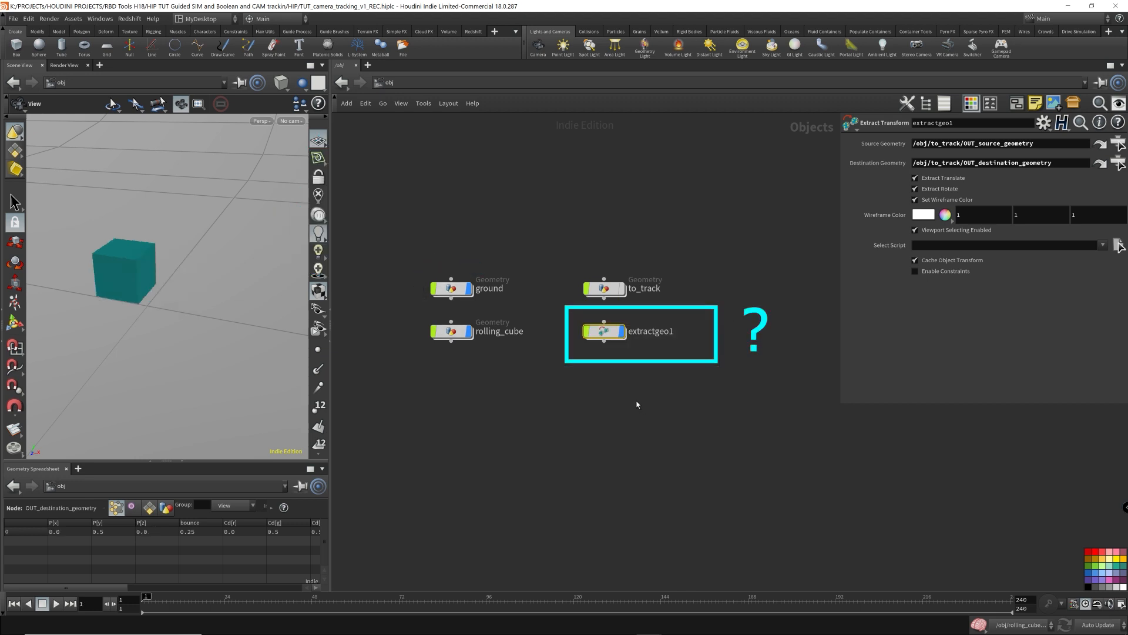
left_click(620, 404)
key("Tab")
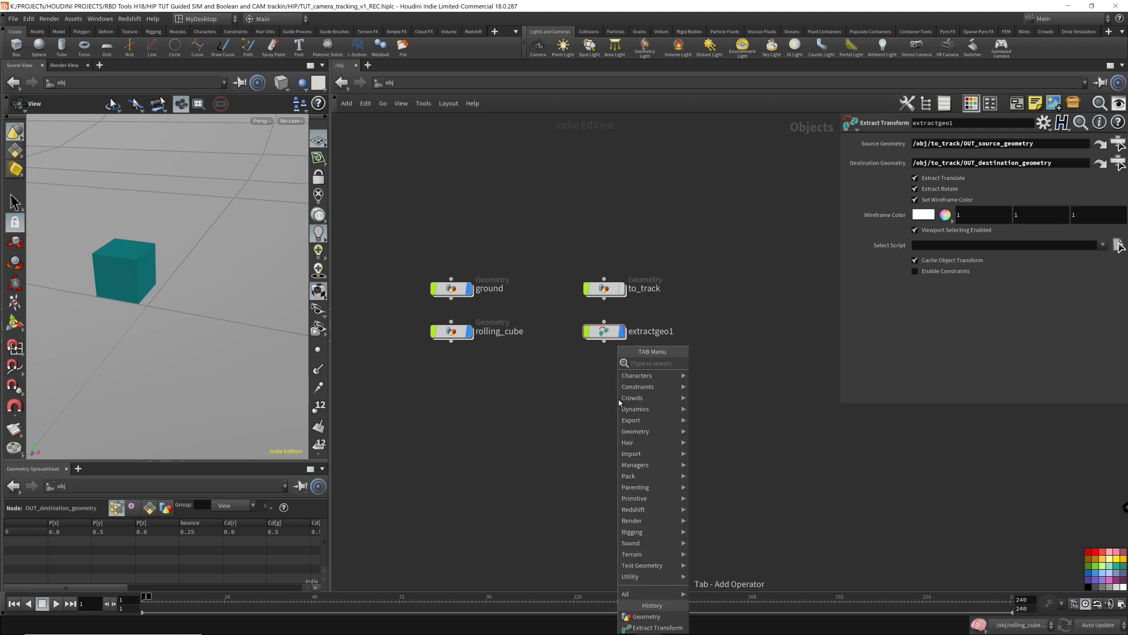
type("came")
key("Return")
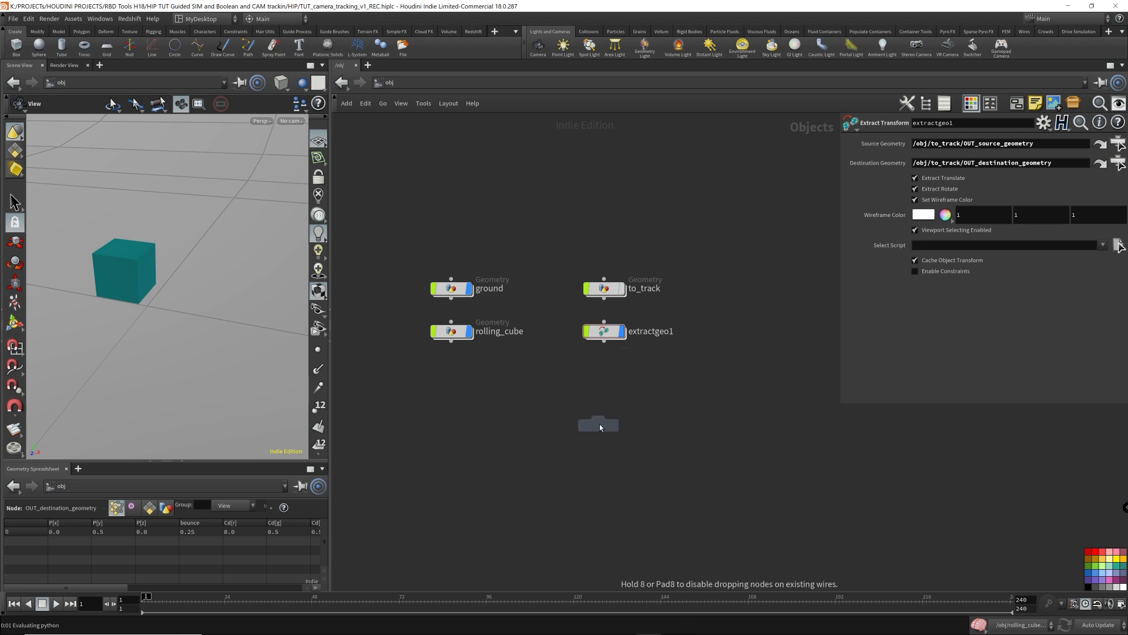
left_click(604, 382)
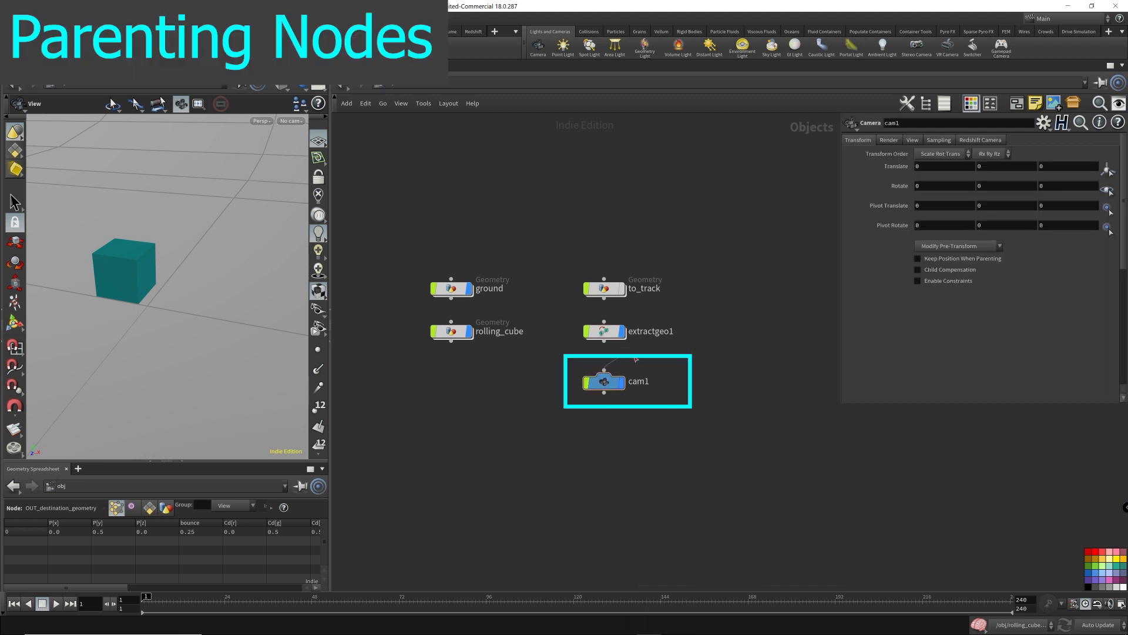
left_click(605, 369)
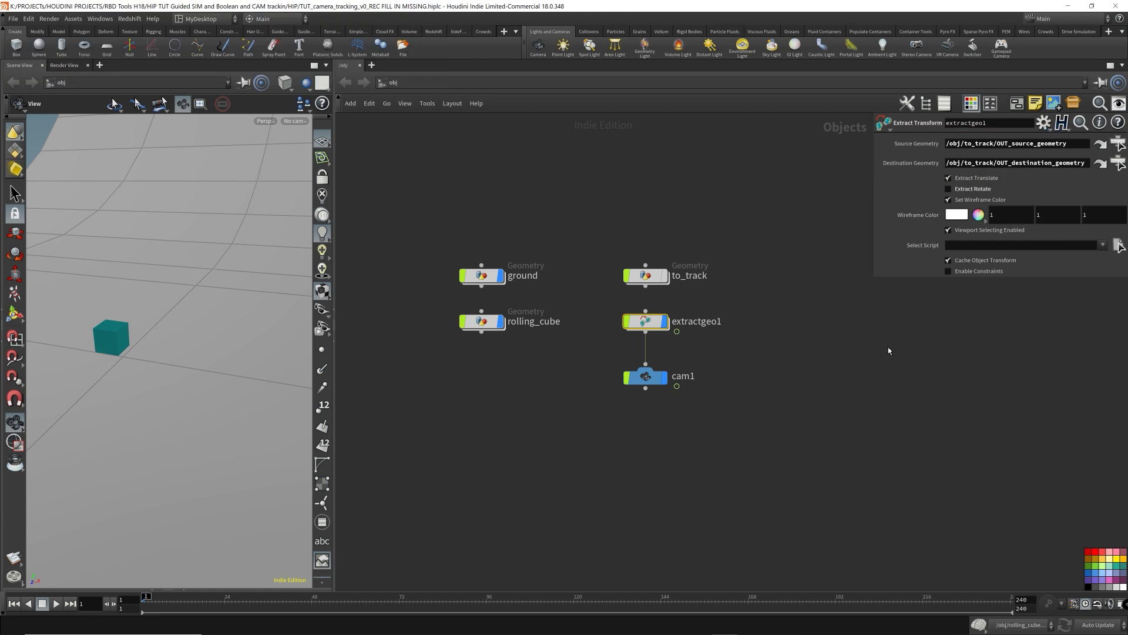
- Enter to_track and review the frame_1 and OUT_destination_geometry branches while scrubbing the timeline
double_click(648, 281)
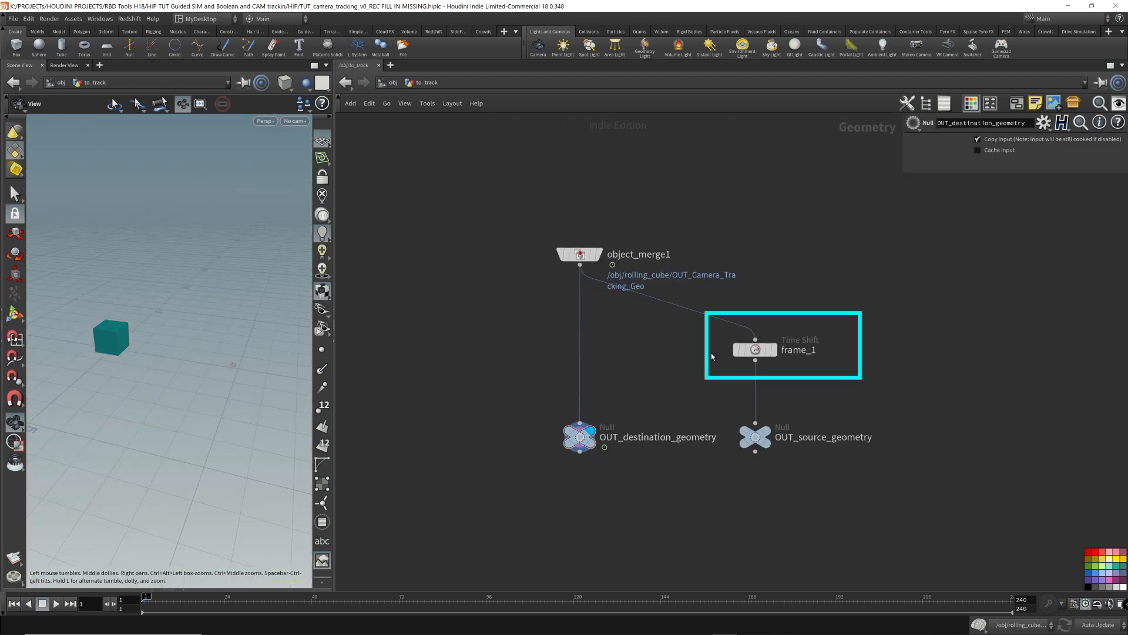
left_click(741, 350)
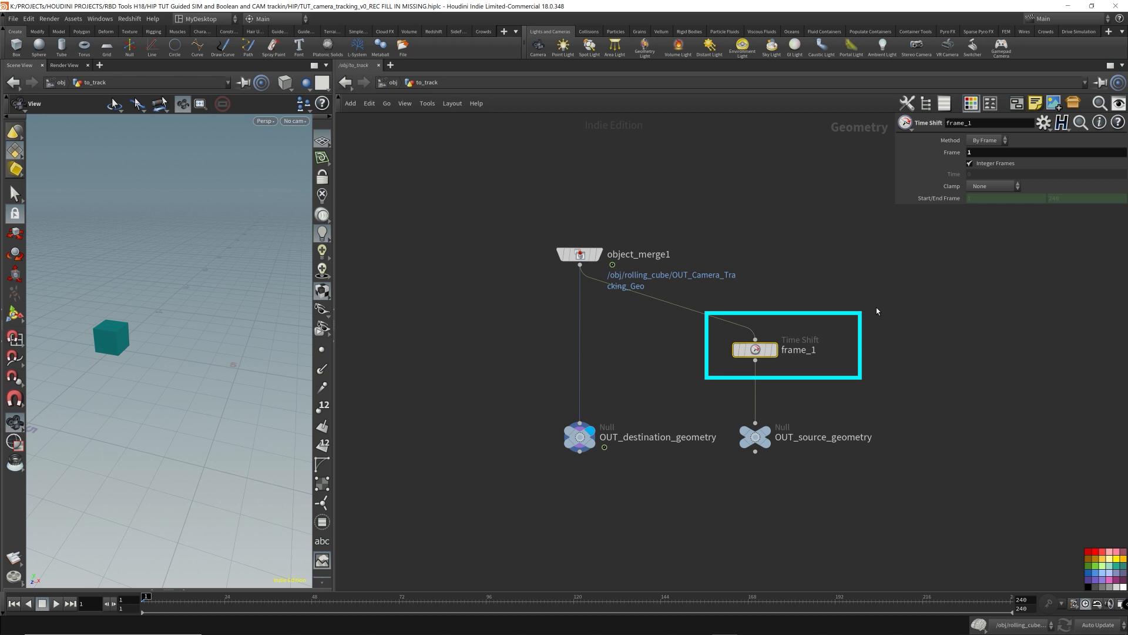
left_click_drag(941, 506, 728, 310)
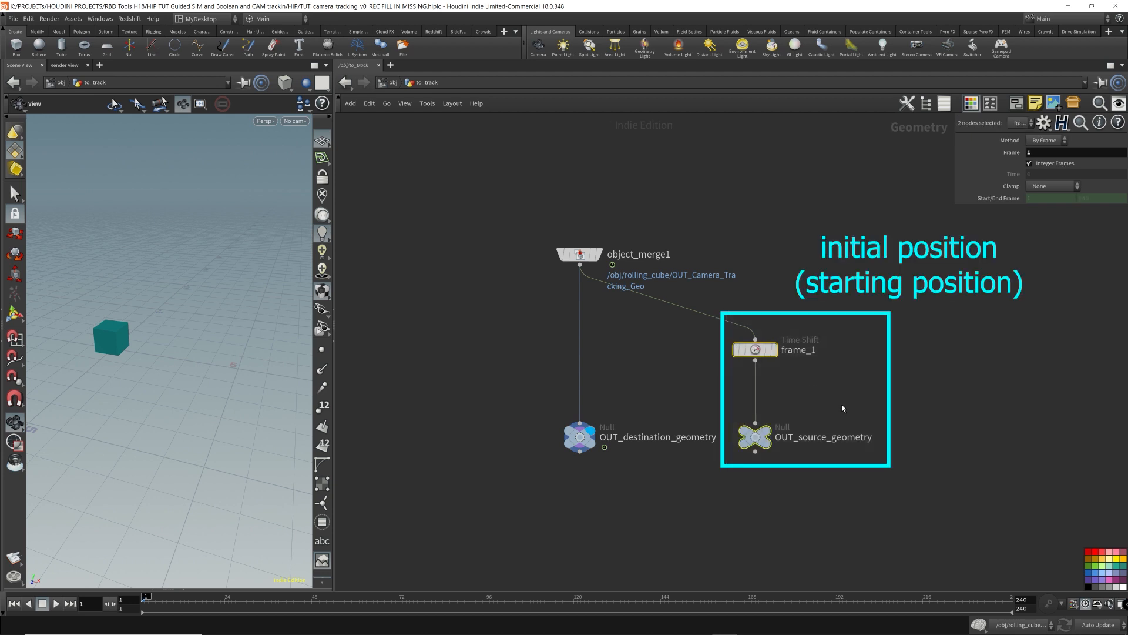
left_click_drag(539, 467, 680, 376)
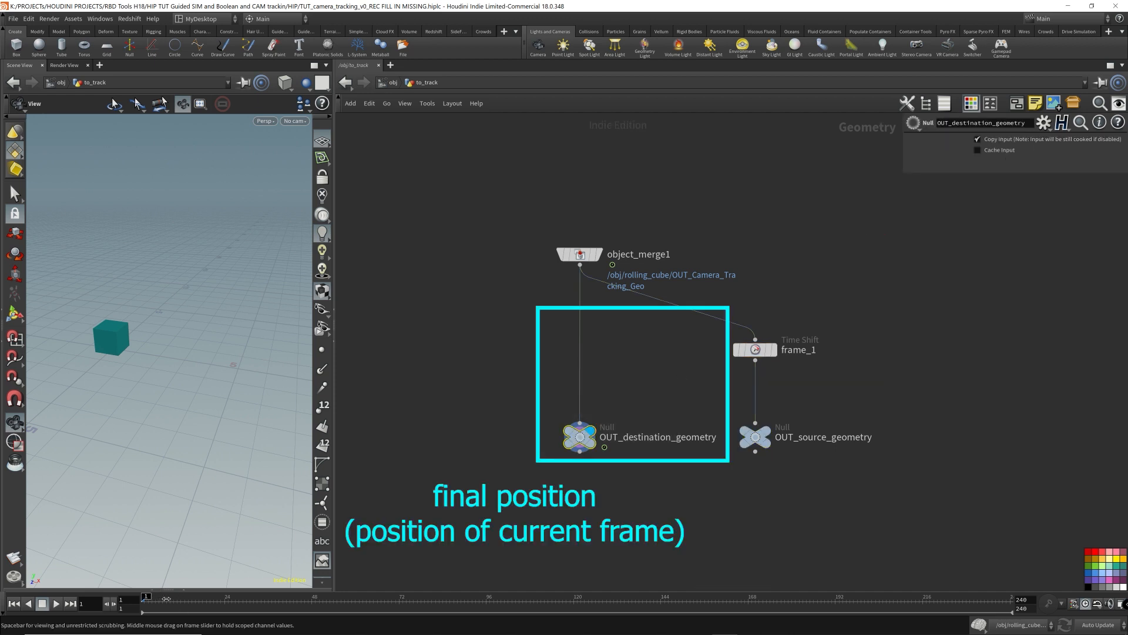
left_click_drag(166, 598, 217, 598)
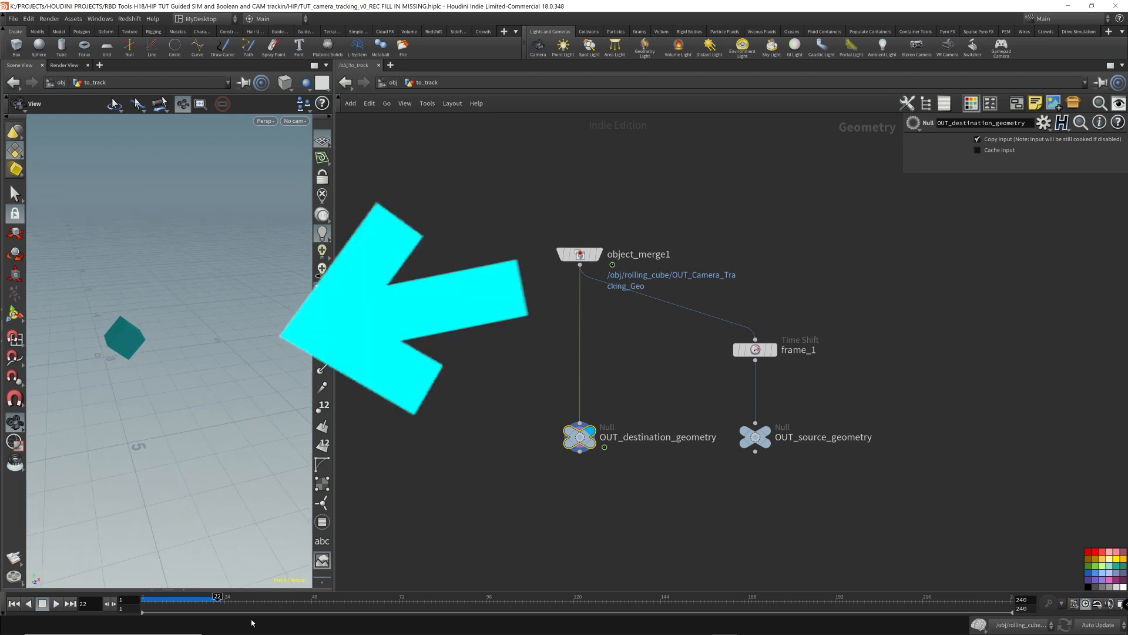
left_click_drag(217, 598, 144, 598)
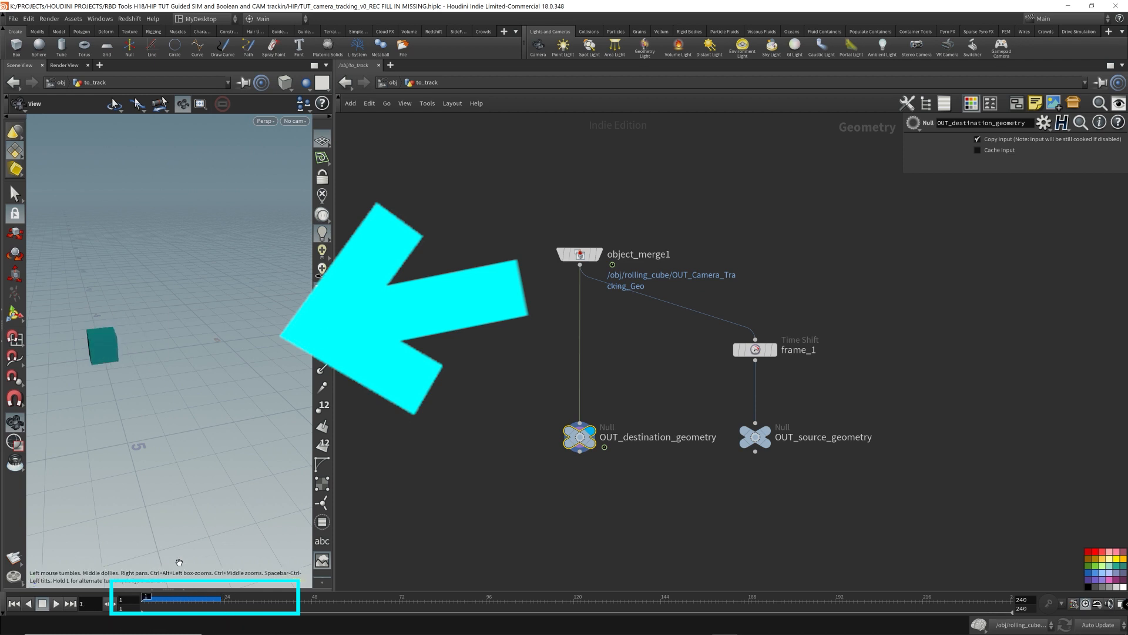
left_click(217, 598)
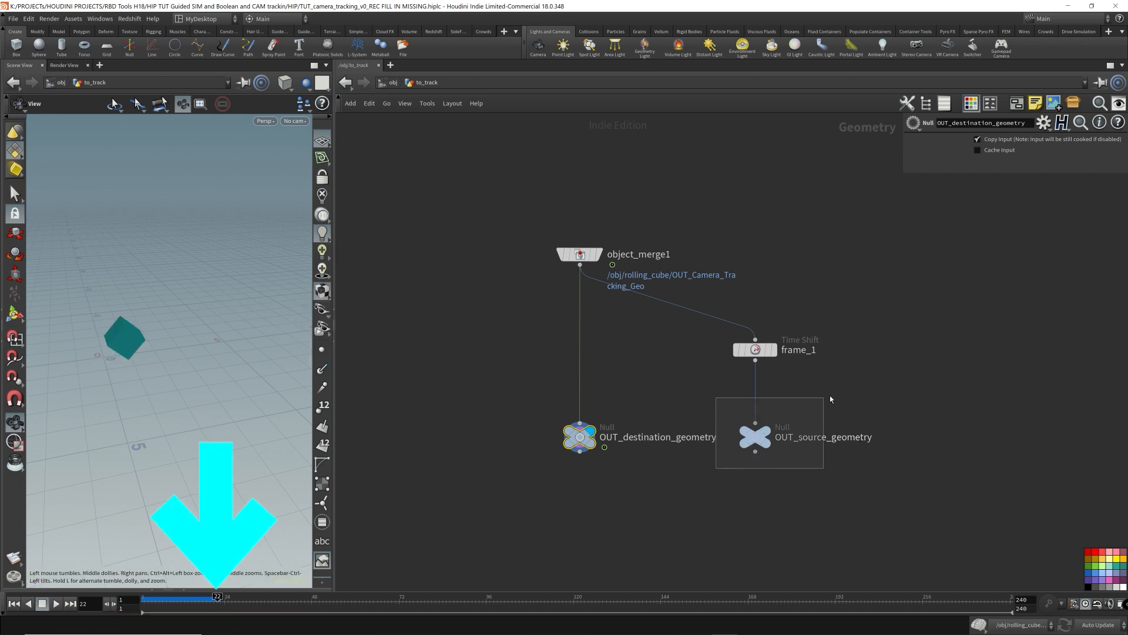
- Compare OUT_source_geometry and OUT_destination_geometry by switching the display flag between them while scrubbing and orbiting the viewport
left_click(774, 433)
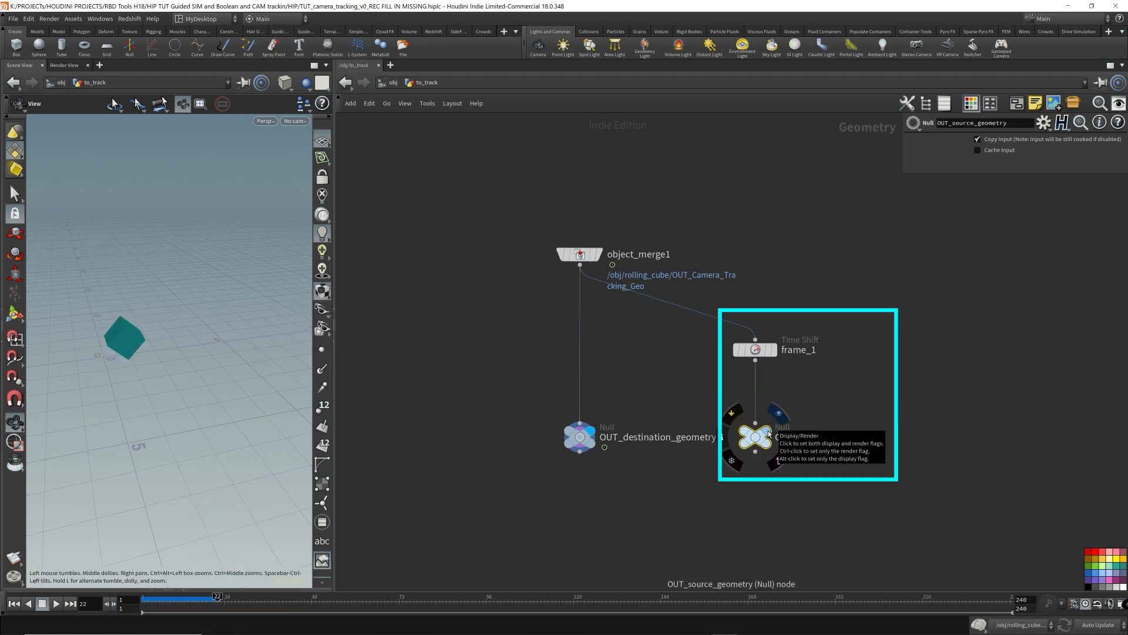
left_click(770, 433)
left_click(594, 449)
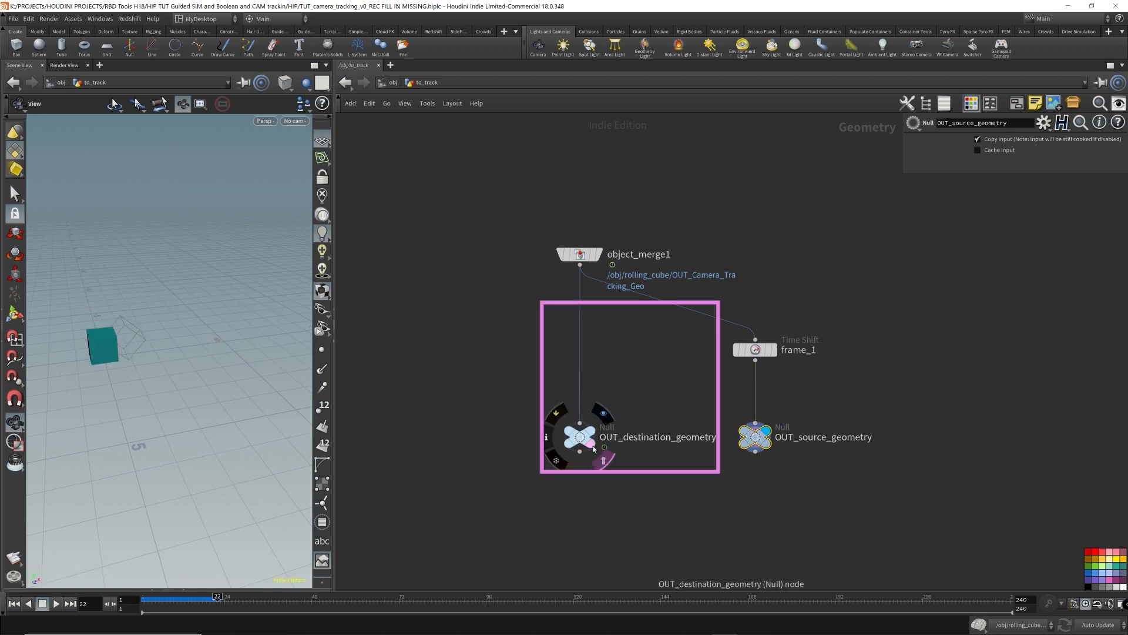
left_click_drag(176, 363, 151, 355)
right_click_drag(151, 355, 166, 348)
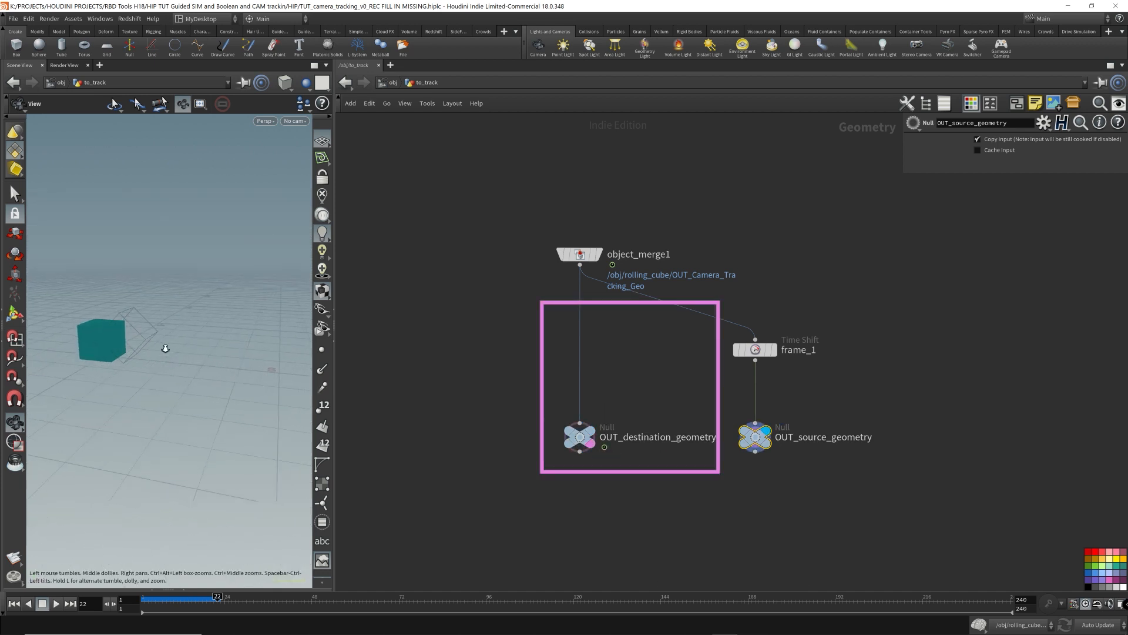
left_click(766, 448)
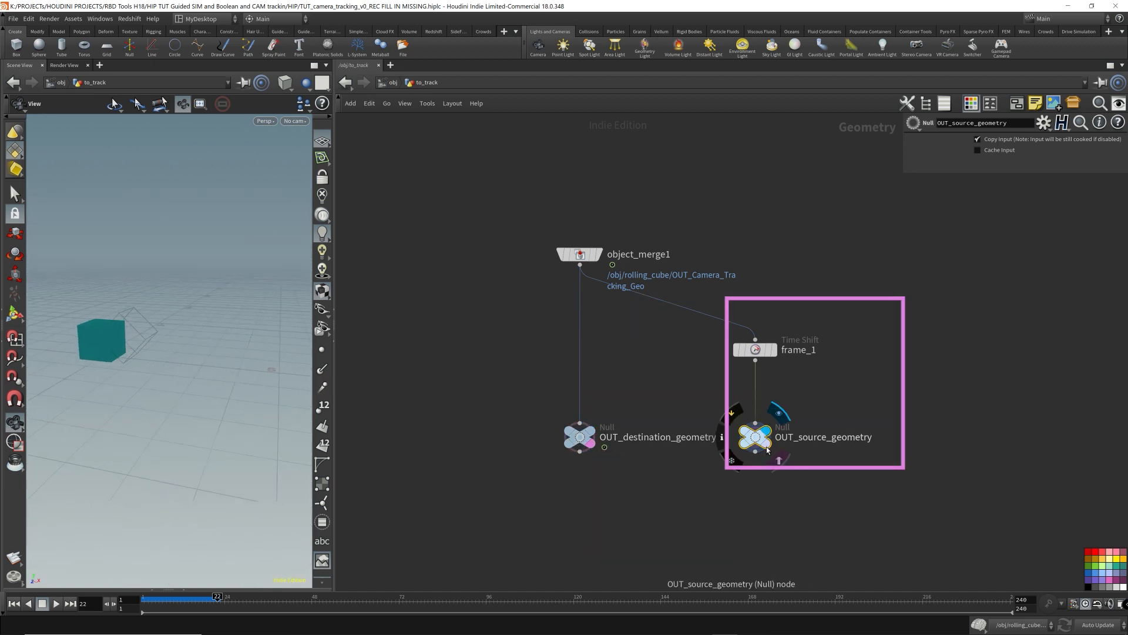
left_click(591, 430)
left_click(584, 446)
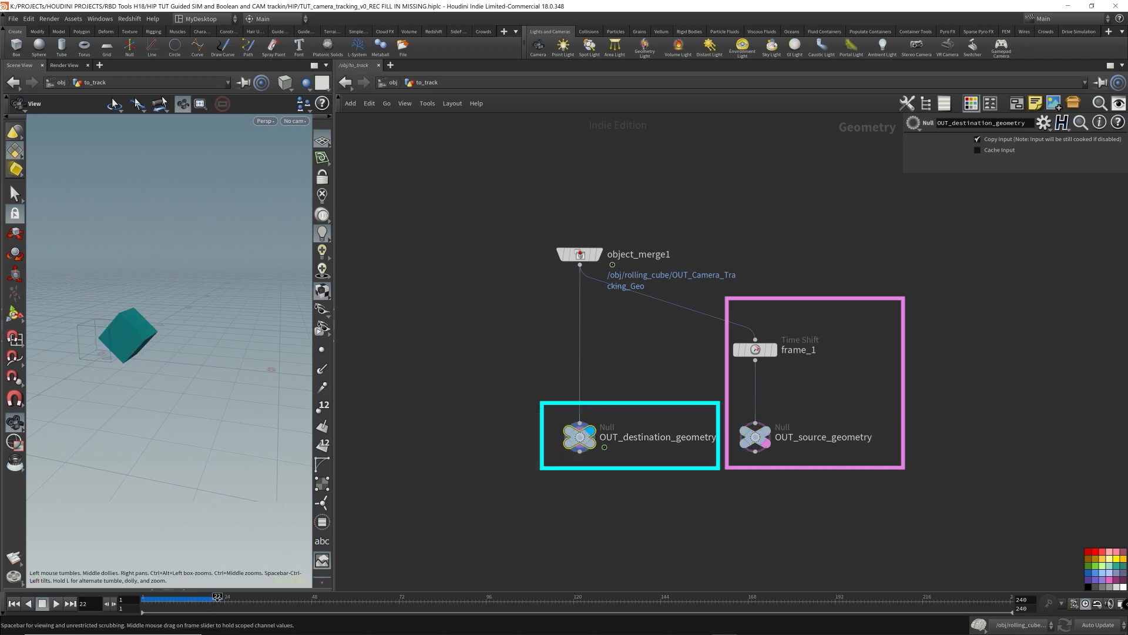
left_click_drag(217, 597, 275, 597)
left_click_drag(94, 360, 114, 339)
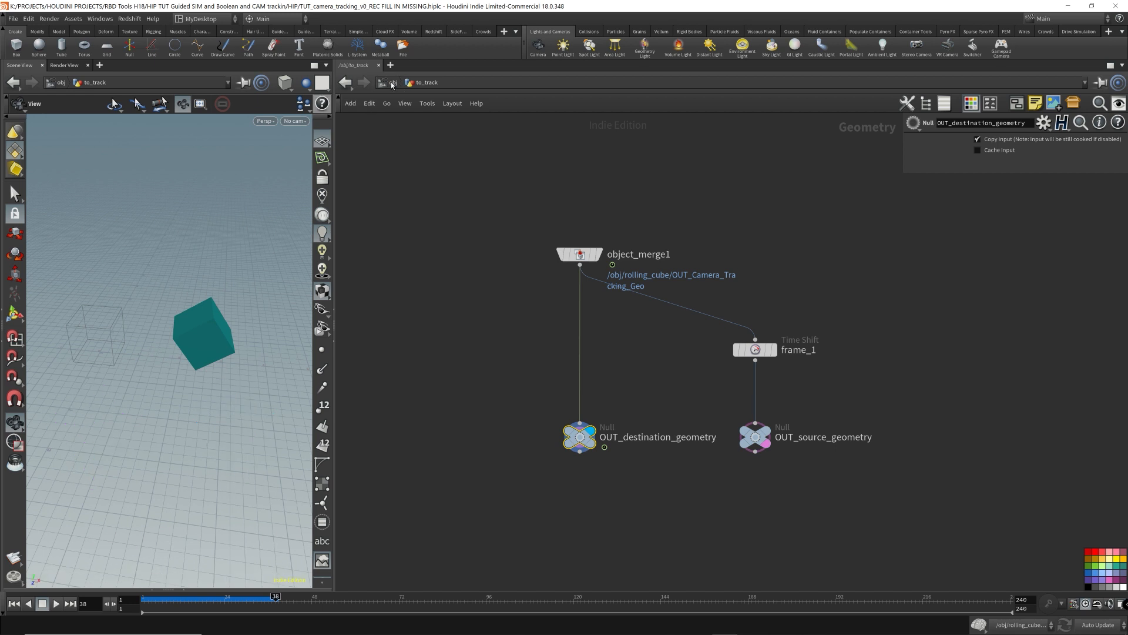
left_click_drag(104, 339, 210, 356)
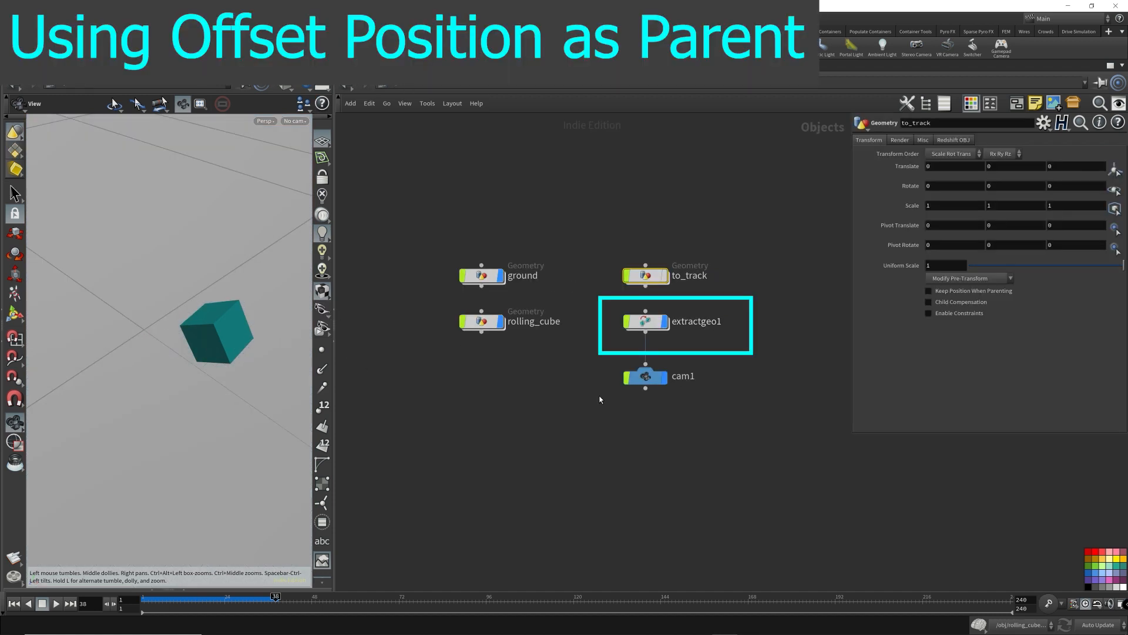
- Review the object-level nodes and cam1's connection under extractgeo1
left_click(646, 377)
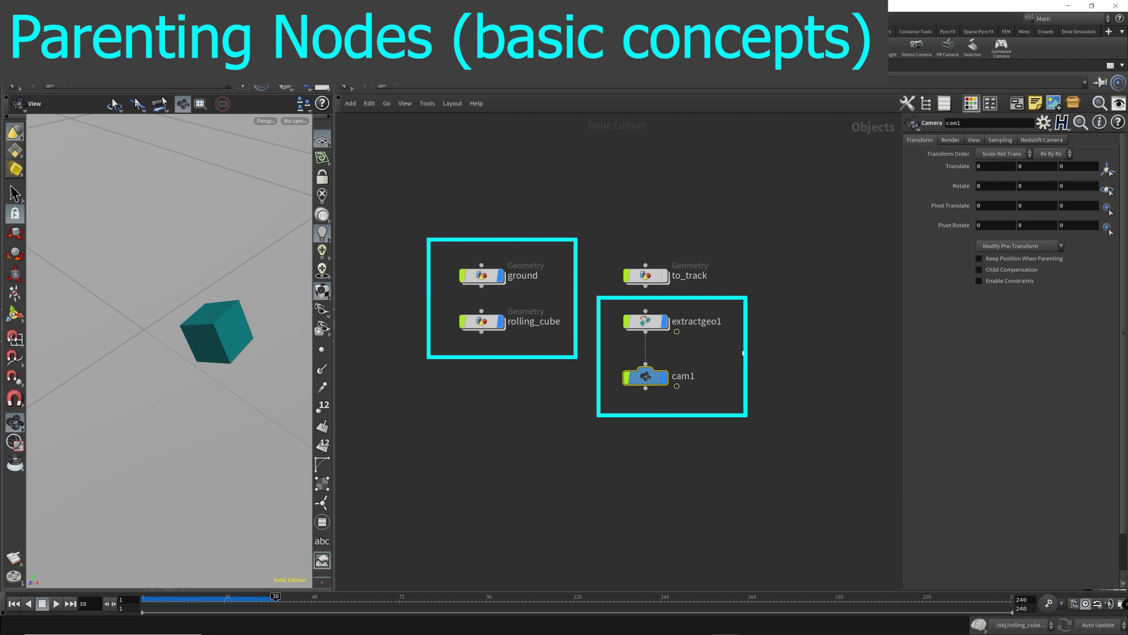
left_click_drag(452, 393, 520, 252)
left_click_drag(587, 412, 670, 309, "shift")
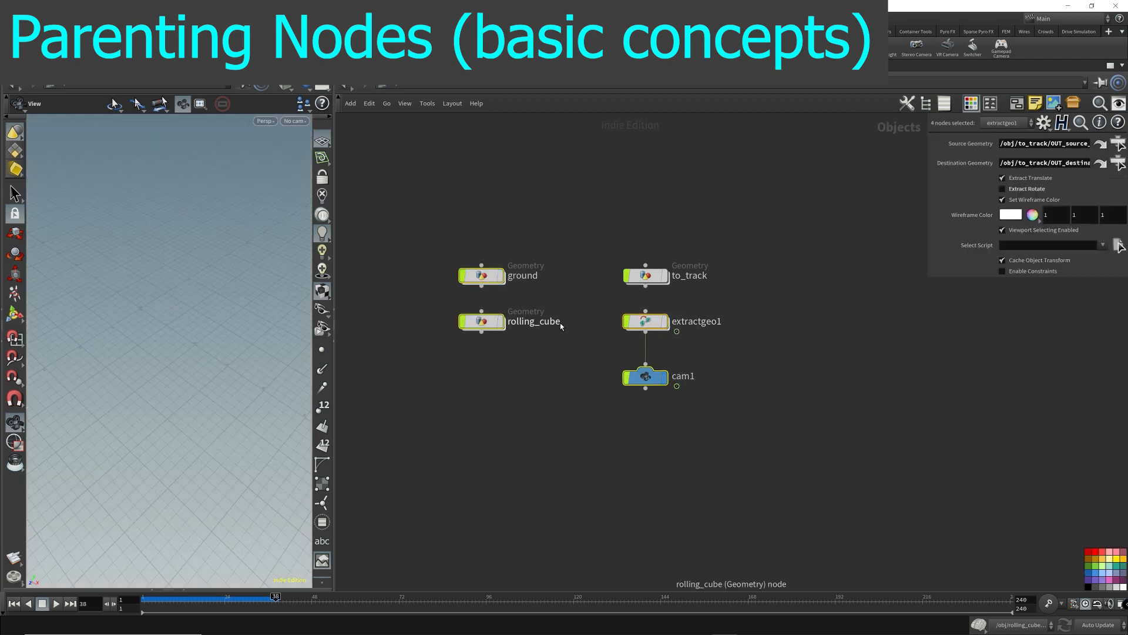
mouse_move(781, 322)
middle_mouse_down()
mouse_move(688, 339)
mouse_move(606, 322)
middle_mouse_up()
- Add a new Geometry object in an empty area of the network and rename it parent
left_click(586, 308)
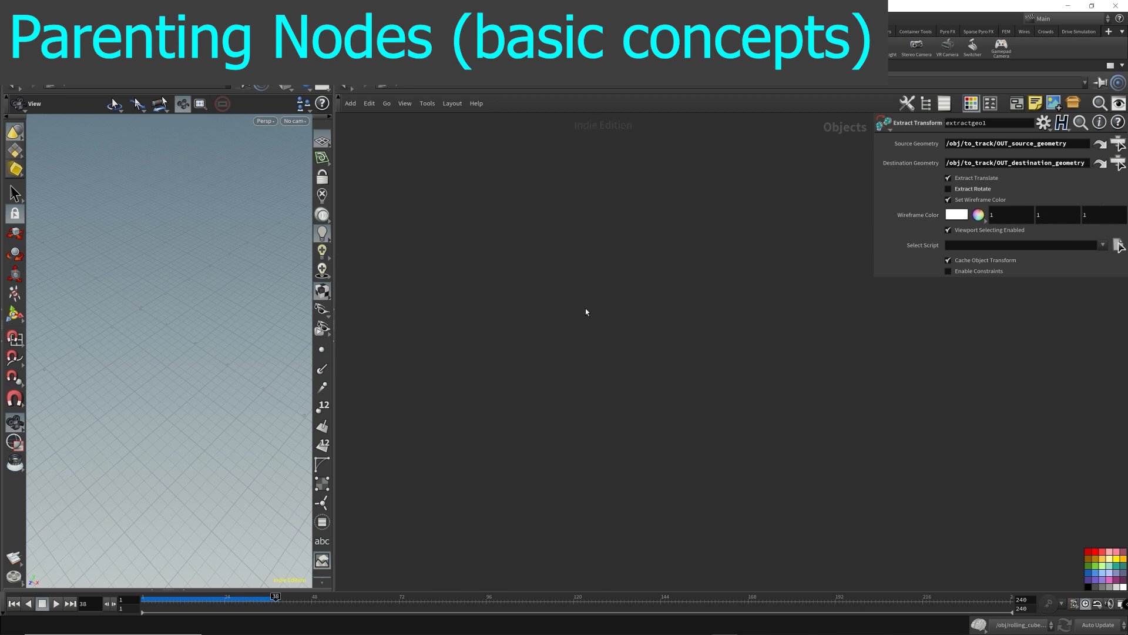
key("Tab")
type("ge")
key("Return")
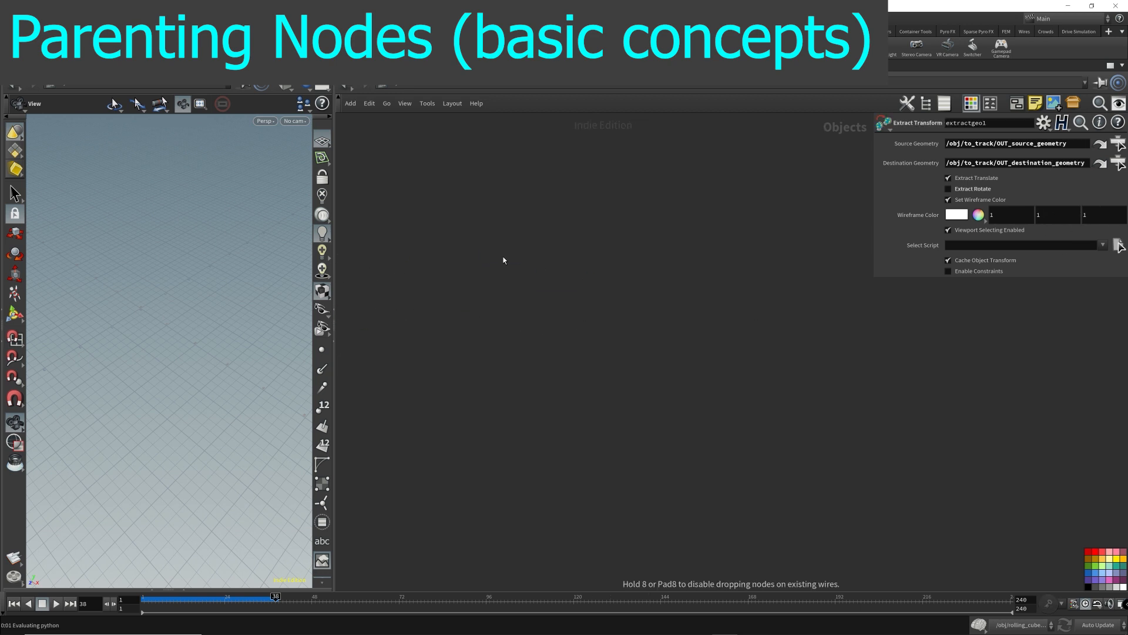
left_click(503, 256)
double_click(548, 260)
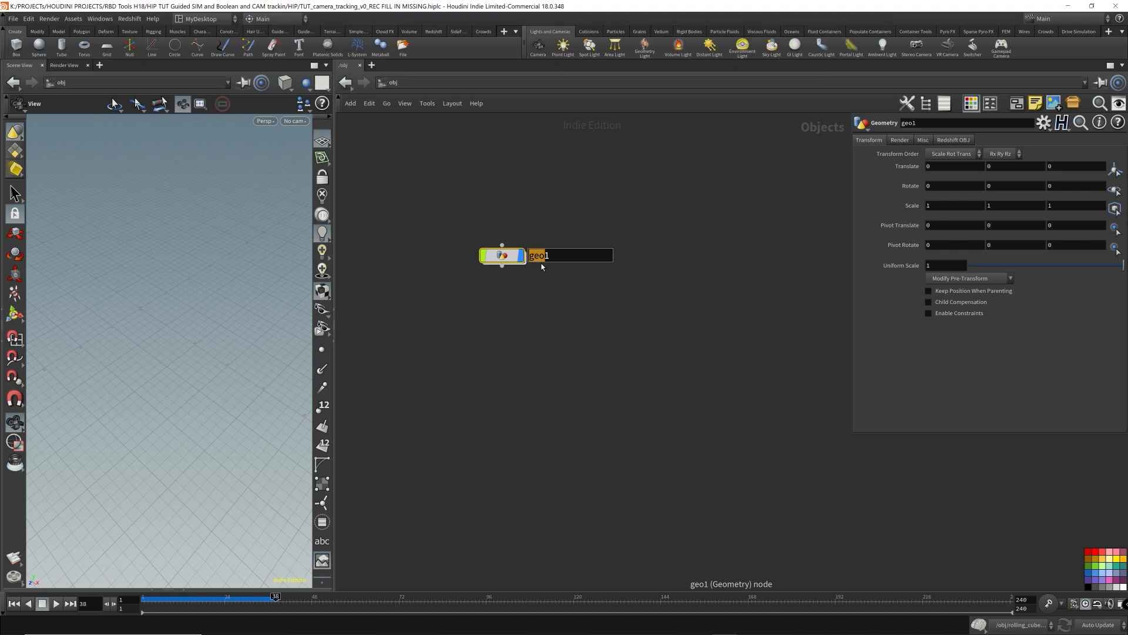
type("parent")
key("Return")
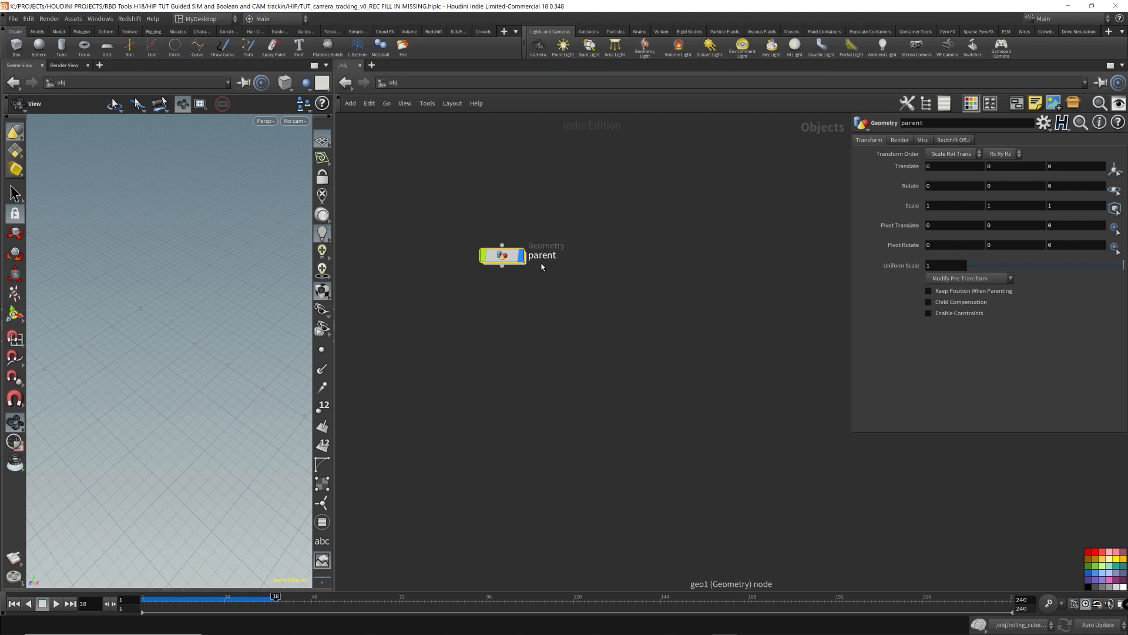
- Inside the parent object, add a Font node with the text parent and return to object level
double_click(515, 258)
key("Tab")
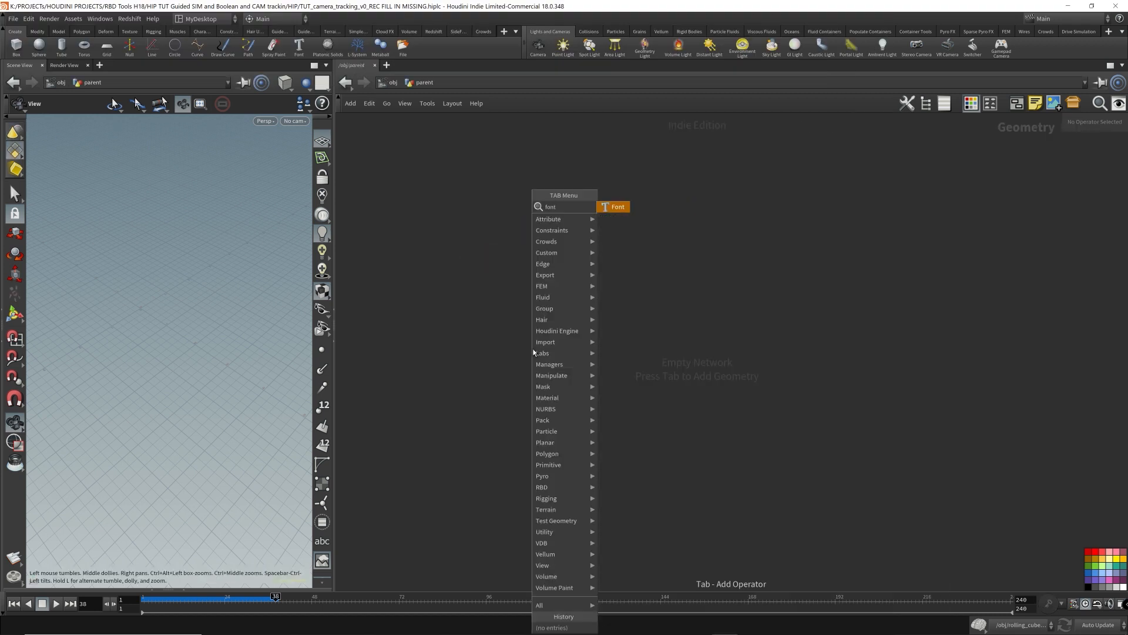
type("font")
key("Return")
left_click(564, 277)
left_click(972, 196)
key("ctrl+a")
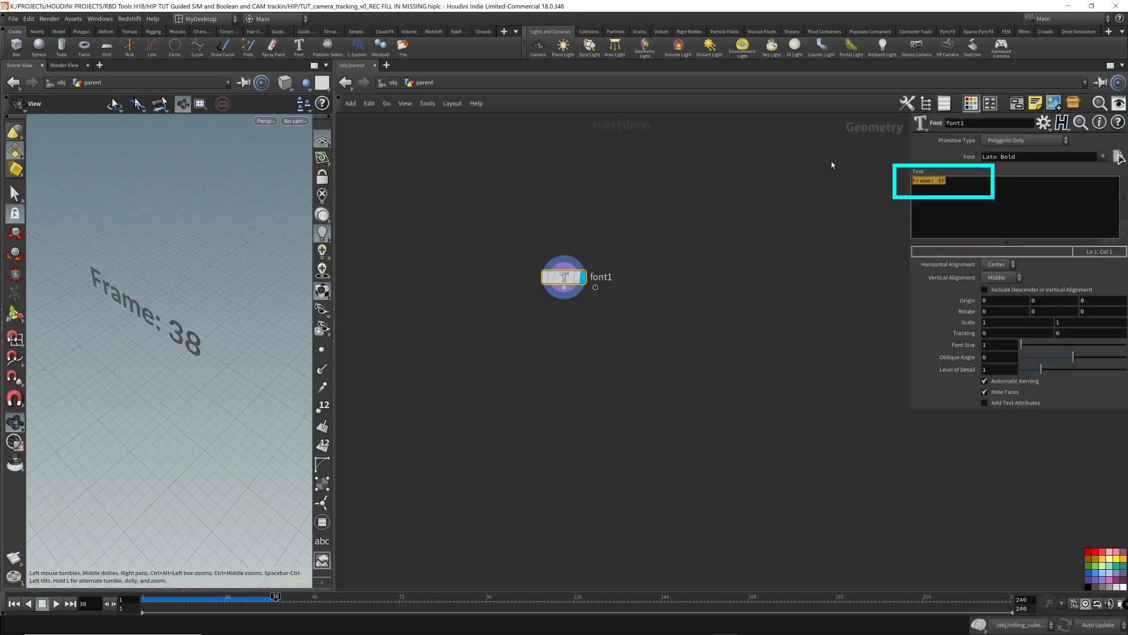
type("parentu")
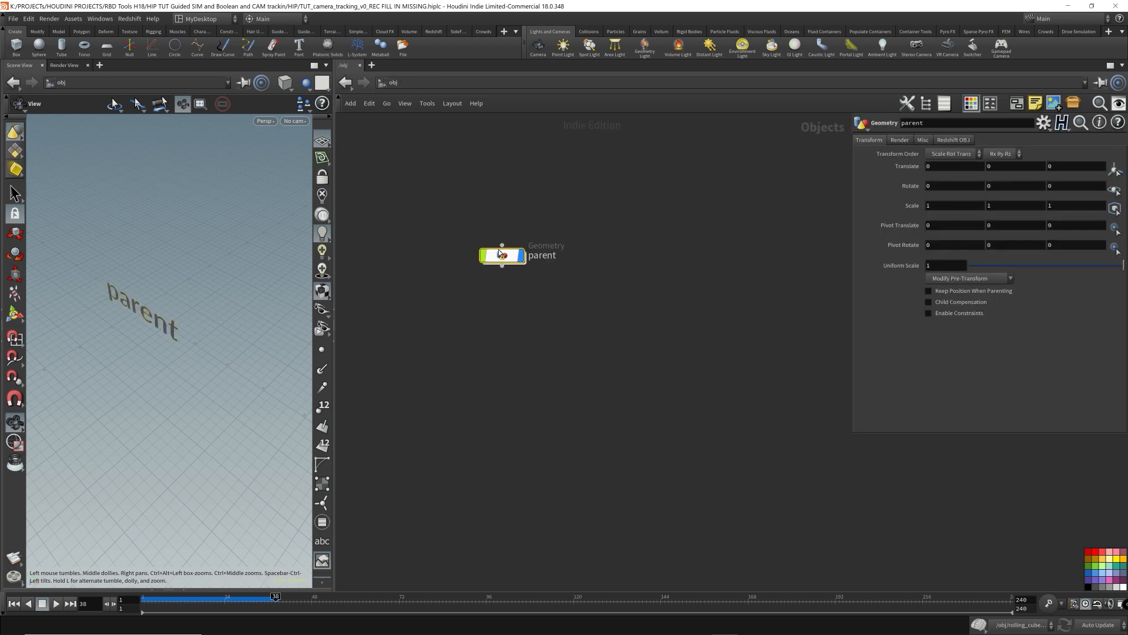
- Duplicate the parent object below it and rename the copy child
left_click_drag(499, 254, 500, 314, "alt")
double_click(550, 315)
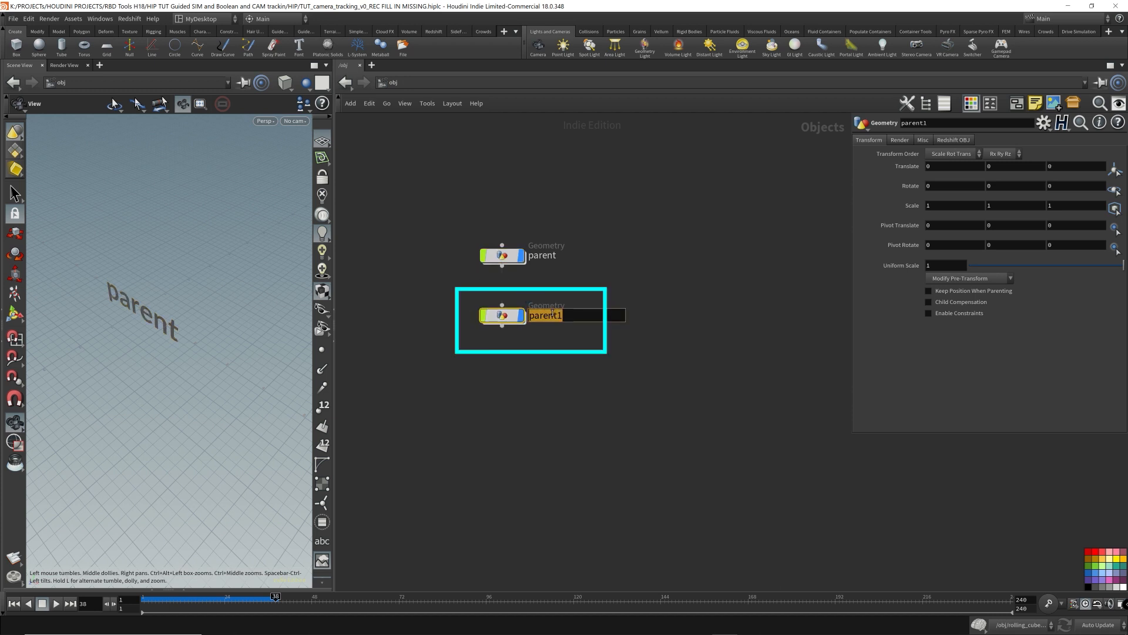
type("child")
key("Return")
- Inside the child object, change the Font node's text to child and go back to obj level
double_click(502, 316)
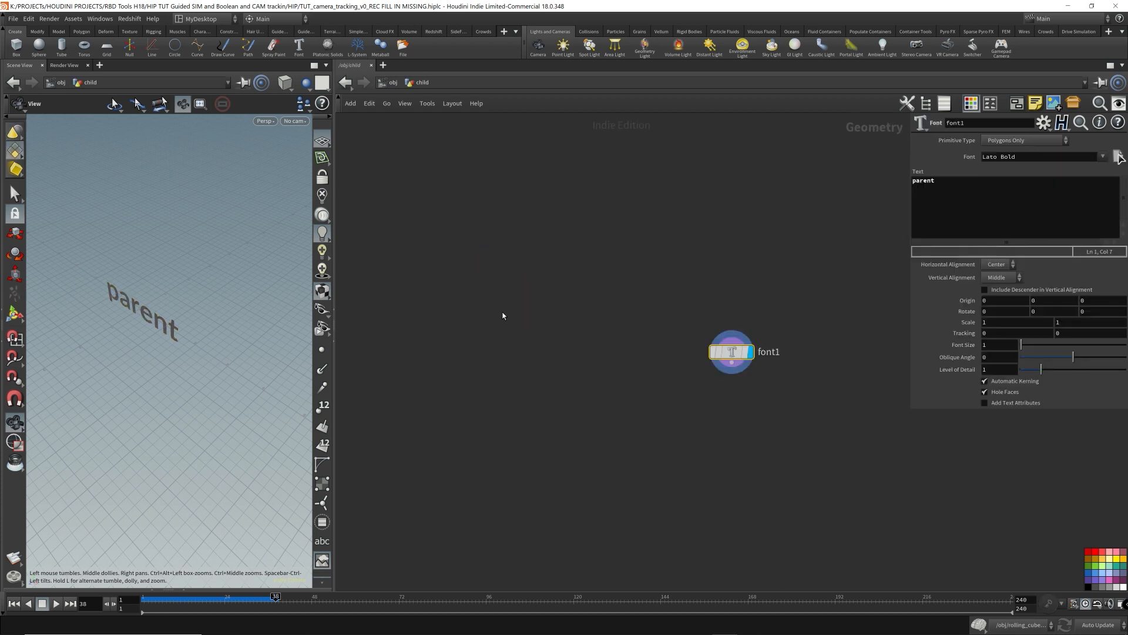
double_click(1001, 194)
type("child")
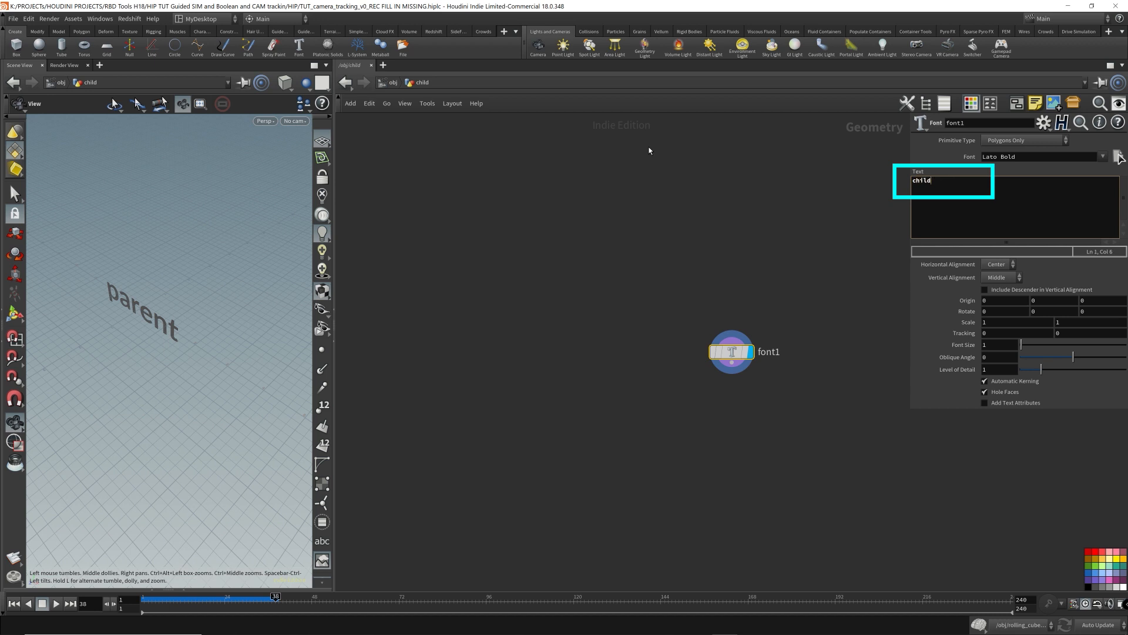
left_click(392, 82)
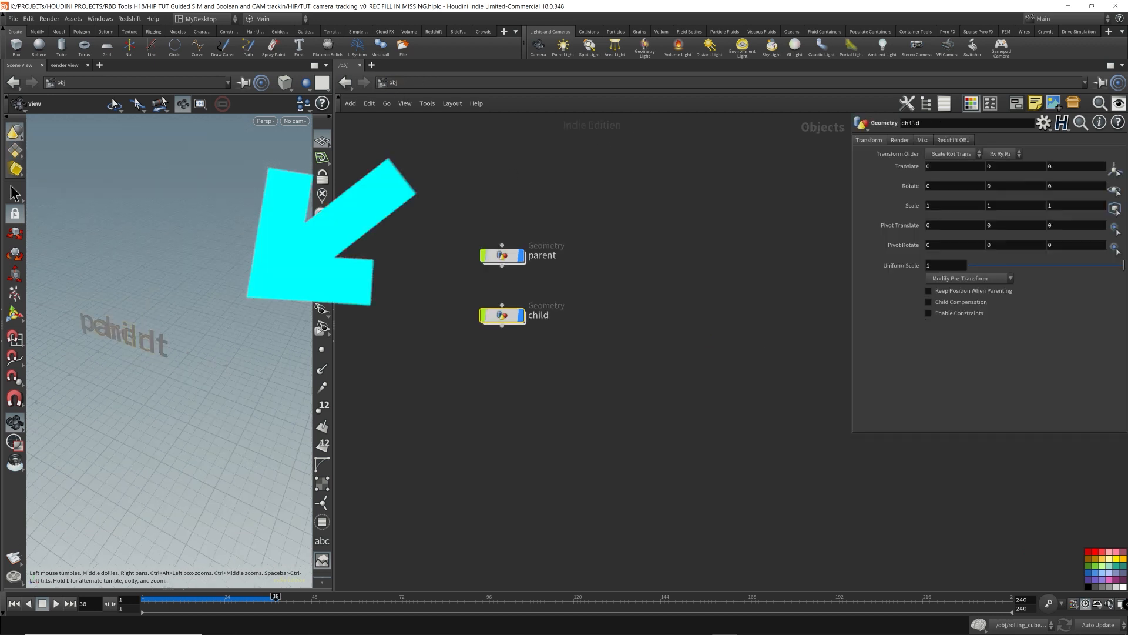
- Switch the viewport's display color scheme to Dark
right_click_drag(176, 338, 193, 339)
left_click_drag(193, 339, 172, 341)
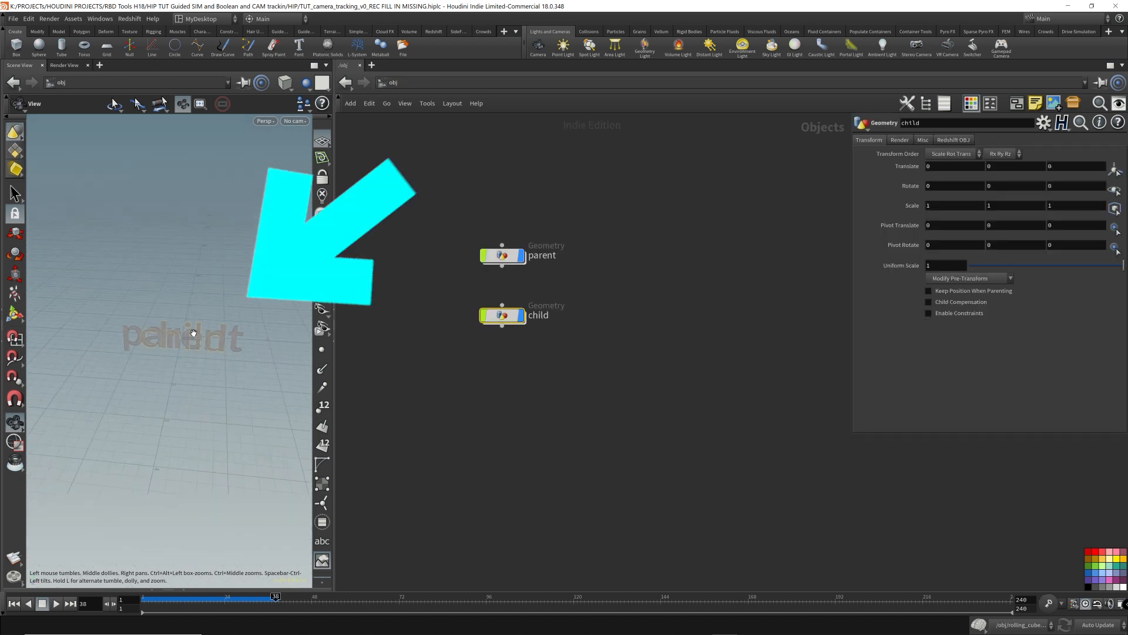
key("d")
left_click(255, 221)
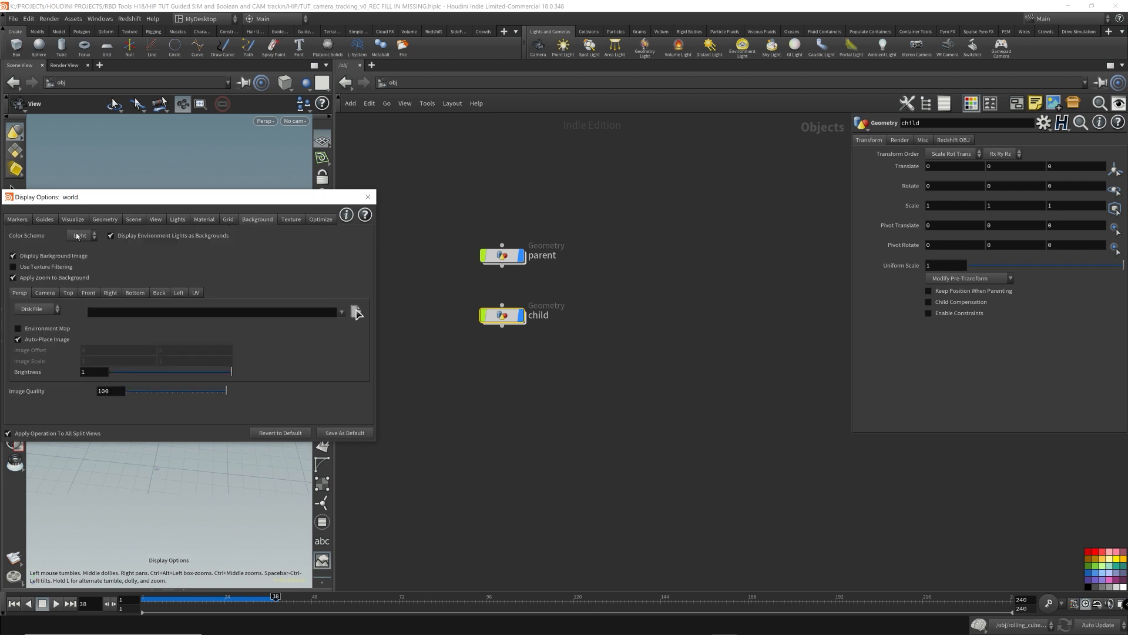
left_click(79, 236)
left_click(78, 268)
left_click(368, 197)
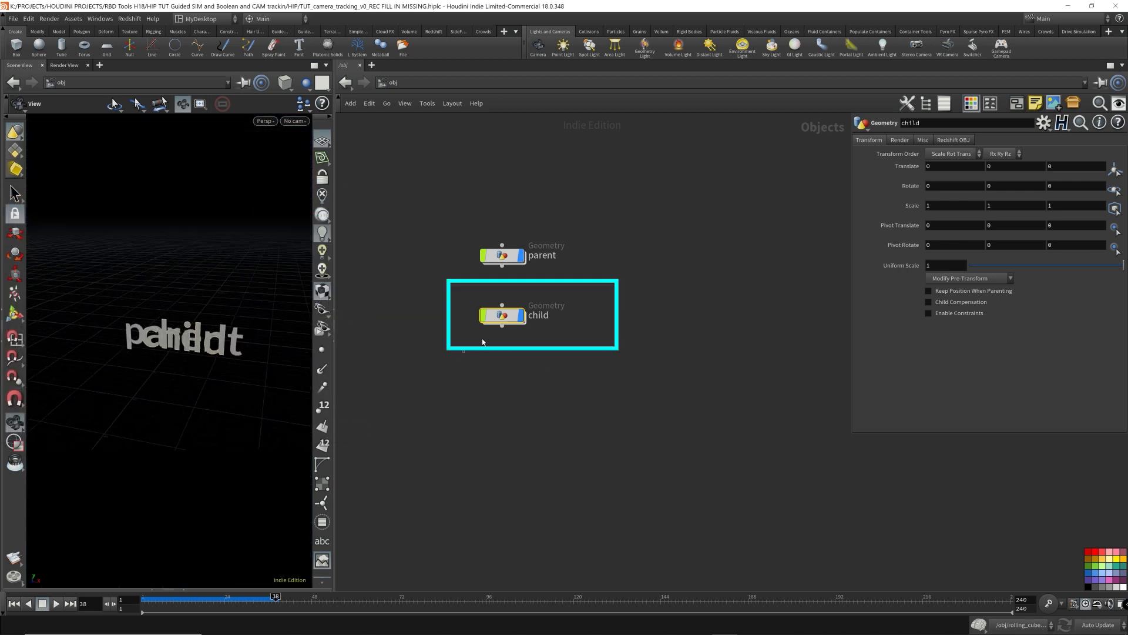
- Set the child object's translate Z to 2.5
left_click(1072, 165)
scroll(1072, 165, "down", 5)
scroll(1073, 165, "up", 5)
scroll(1073, 165, "up", 20)
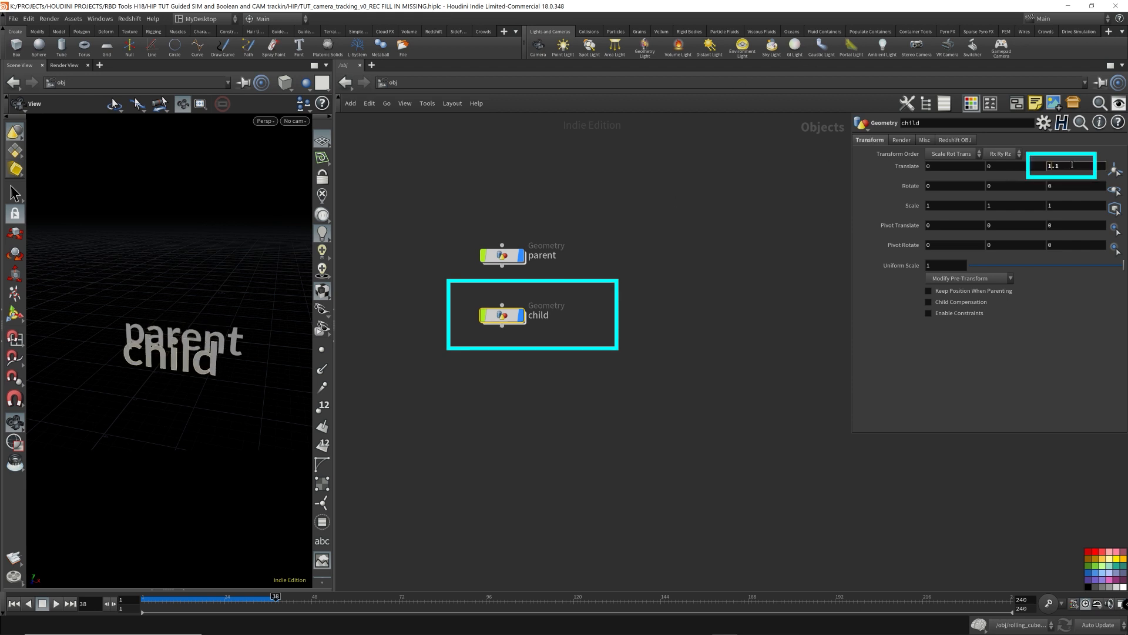
scroll(1072, 166, "down", 2)
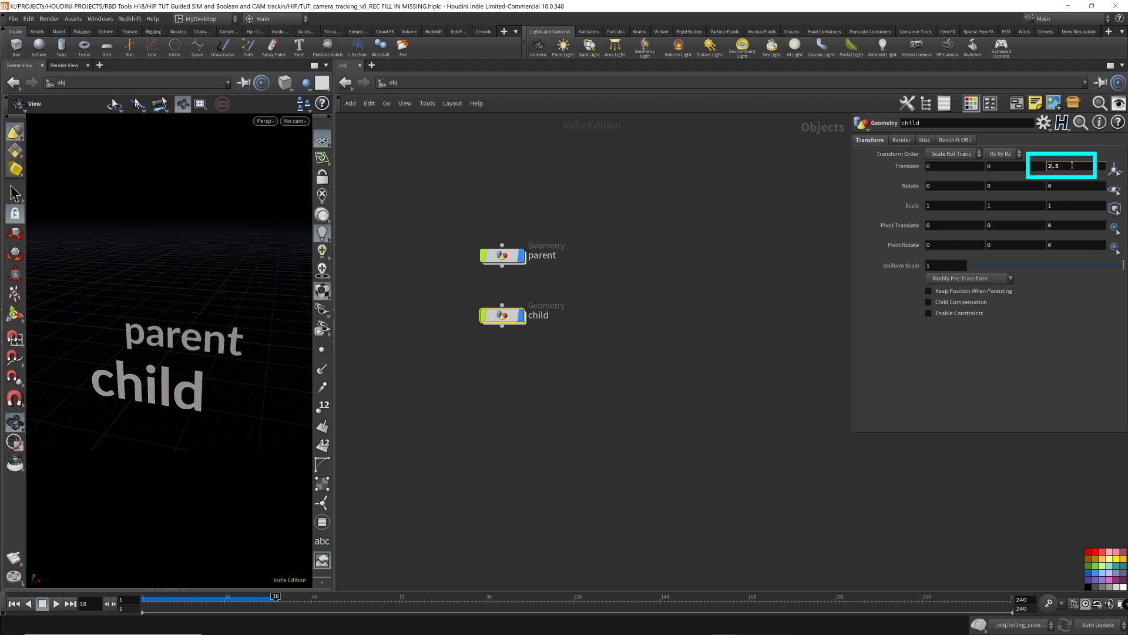
- Parent the child object to the parent object by wiring it into parent's output
left_click_drag(277, 329, 266, 334)
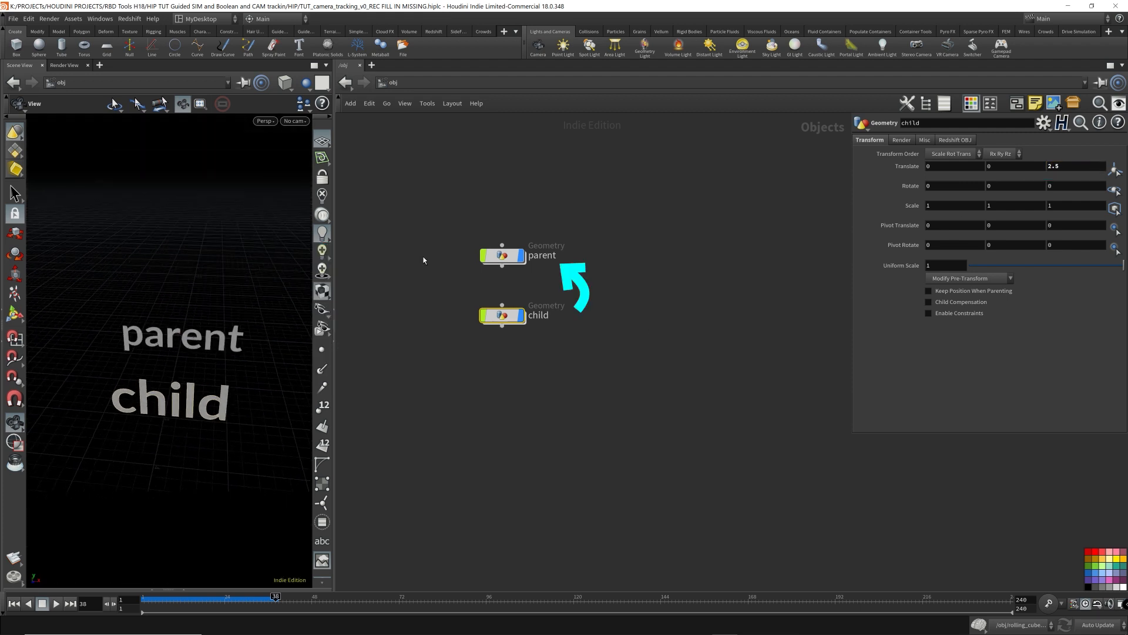
left_click(502, 305)
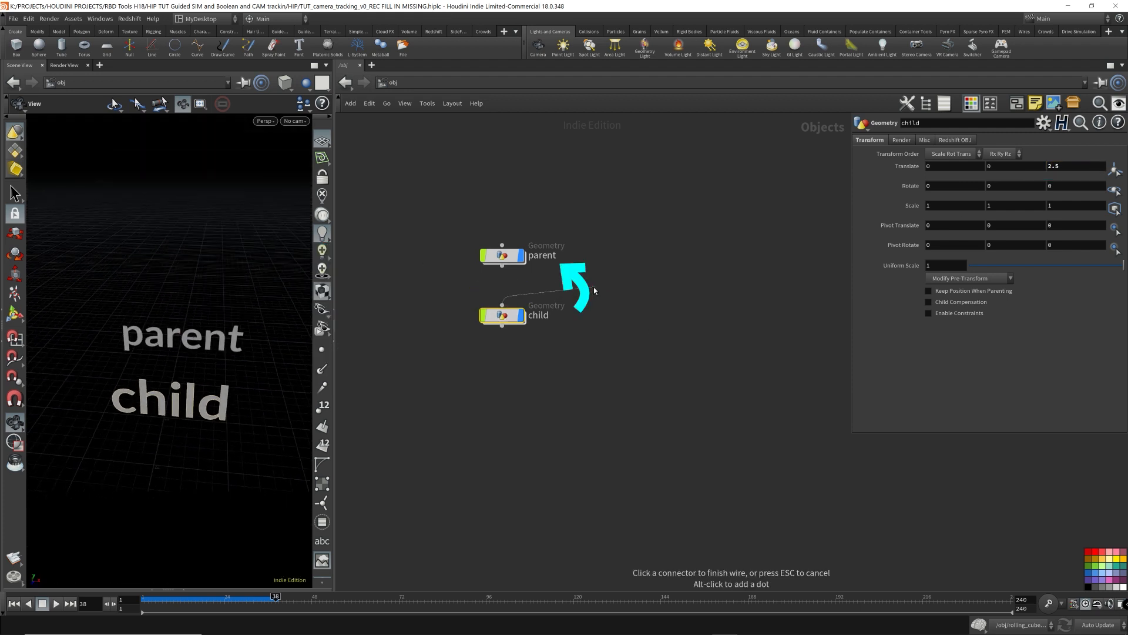
left_click(513, 262)
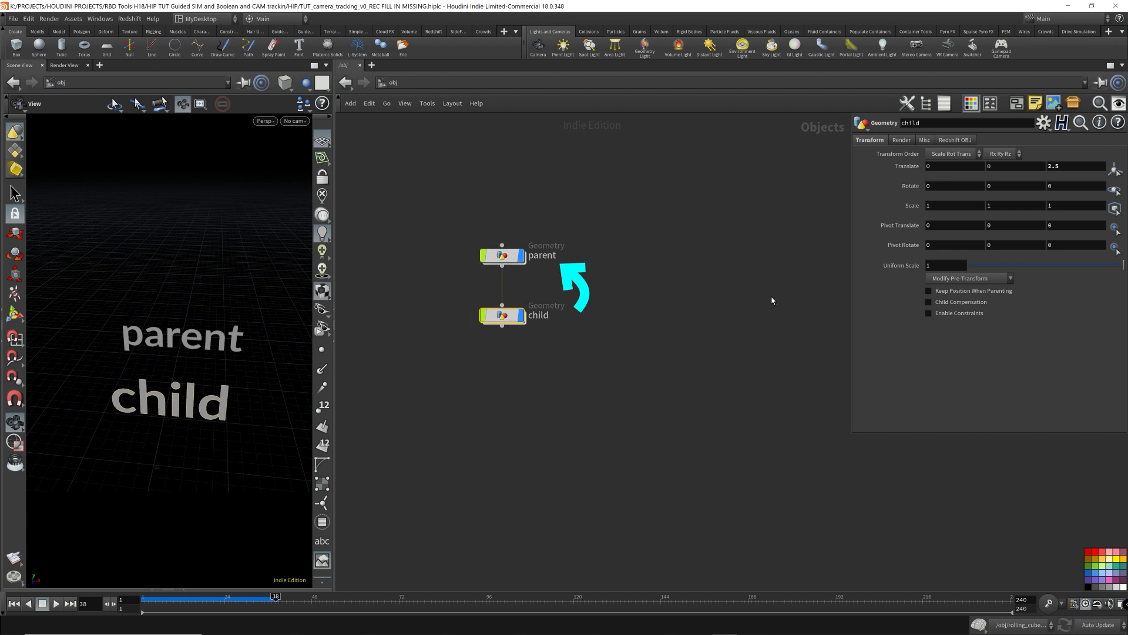
- Scrub the parent object's translate X back and forth to show the child following, resetting it to 0
left_click(945, 167)
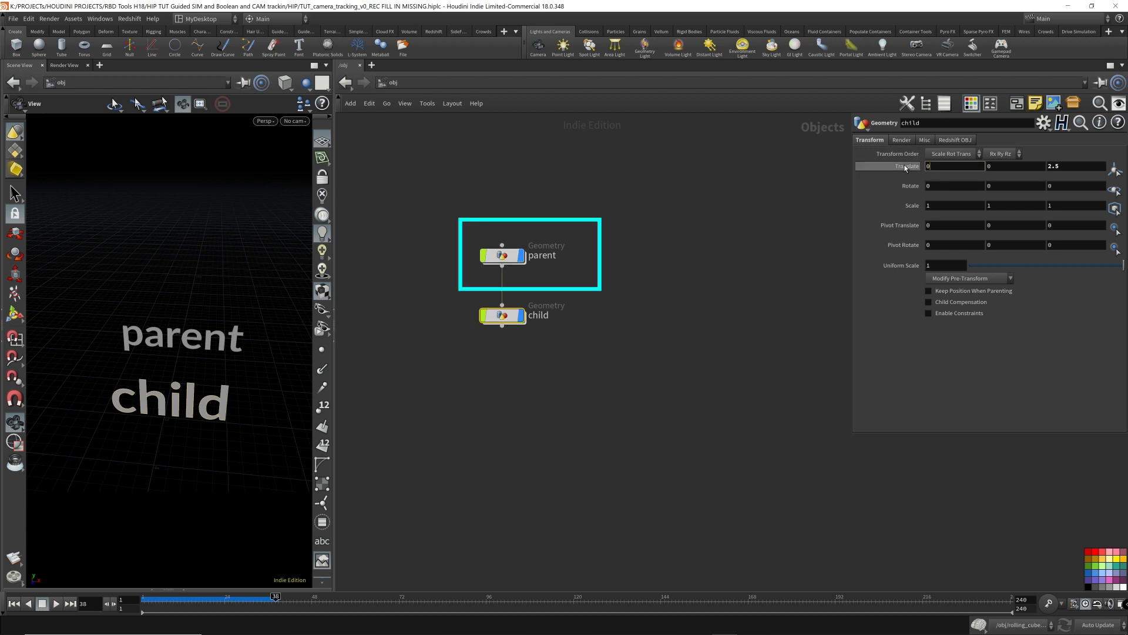
left_click_drag(565, 283, 458, 207)
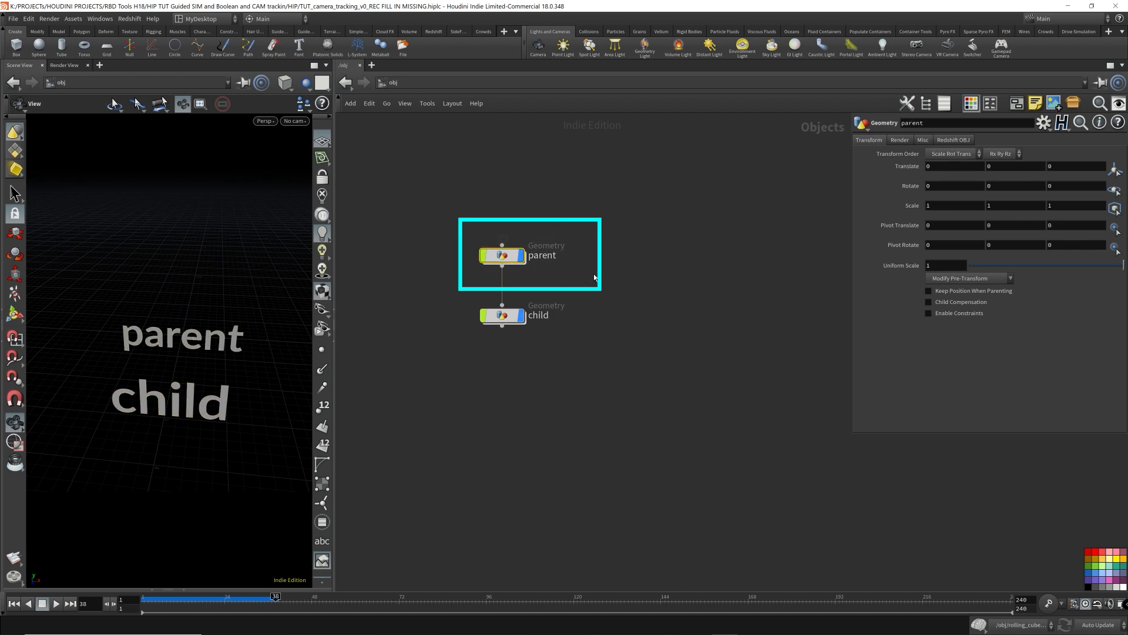
left_click(951, 167)
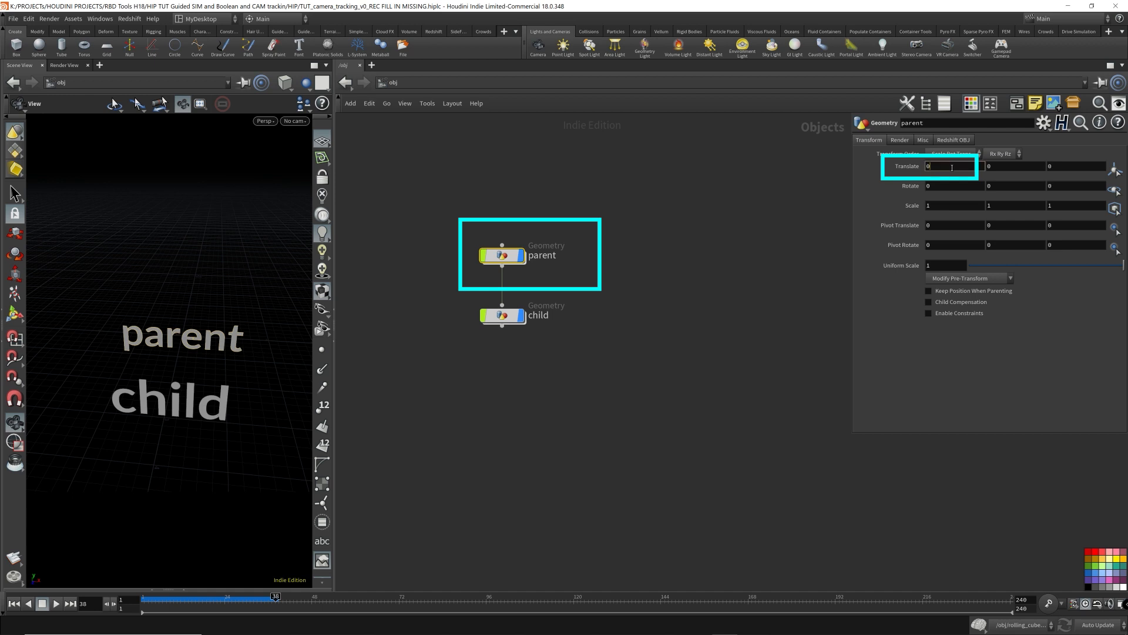
type("-0.1")
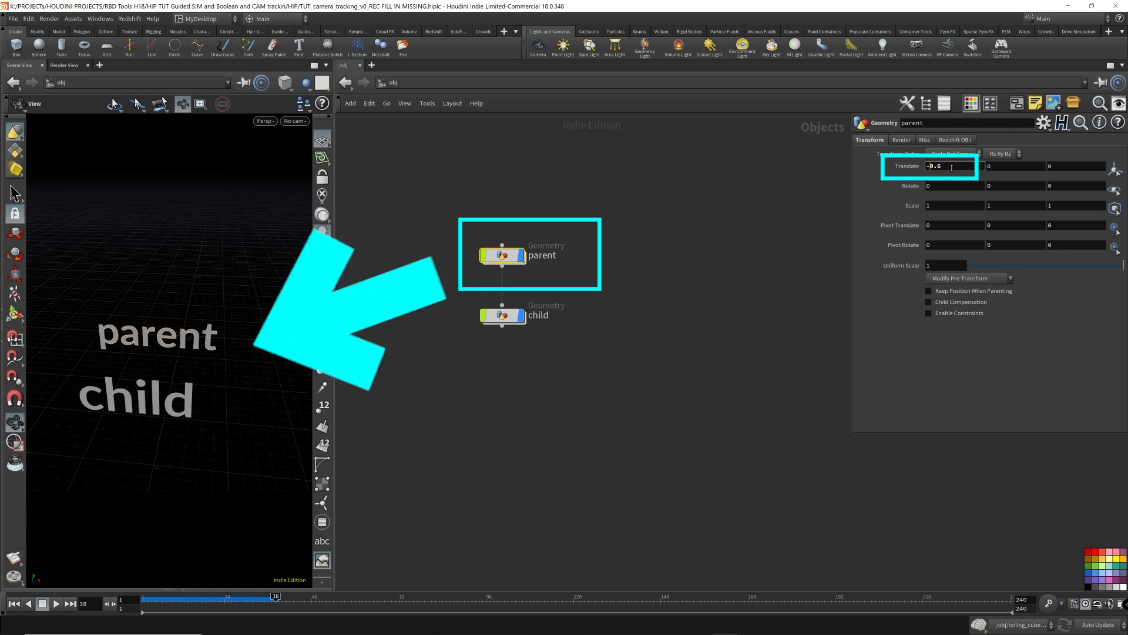
scroll(952, 168, "up", 7)
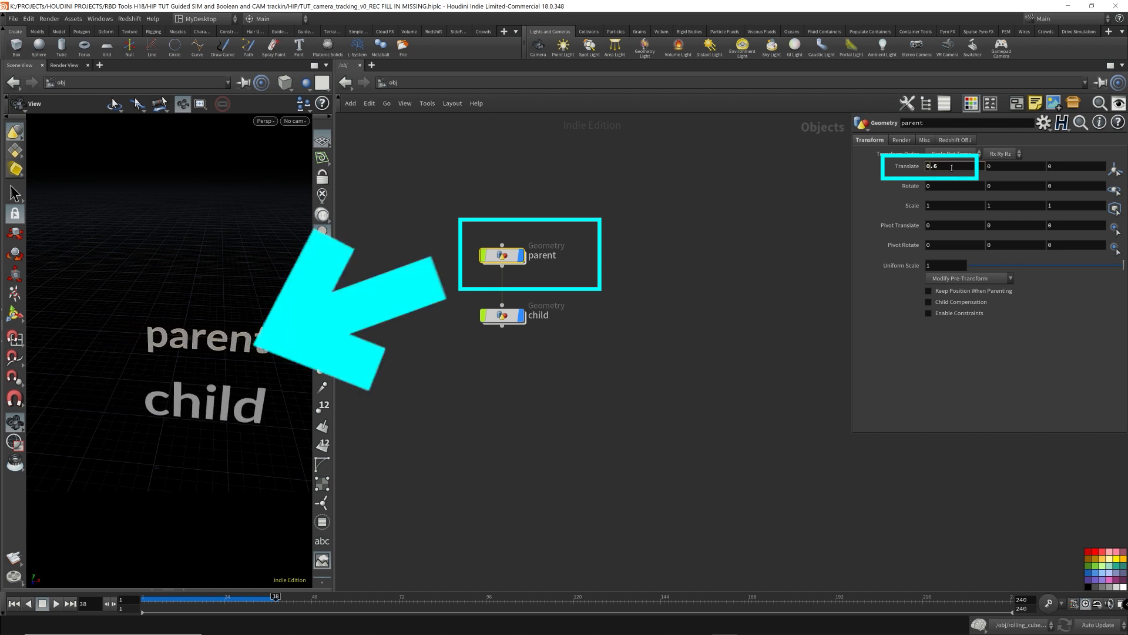
scroll(952, 168, "down", 19)
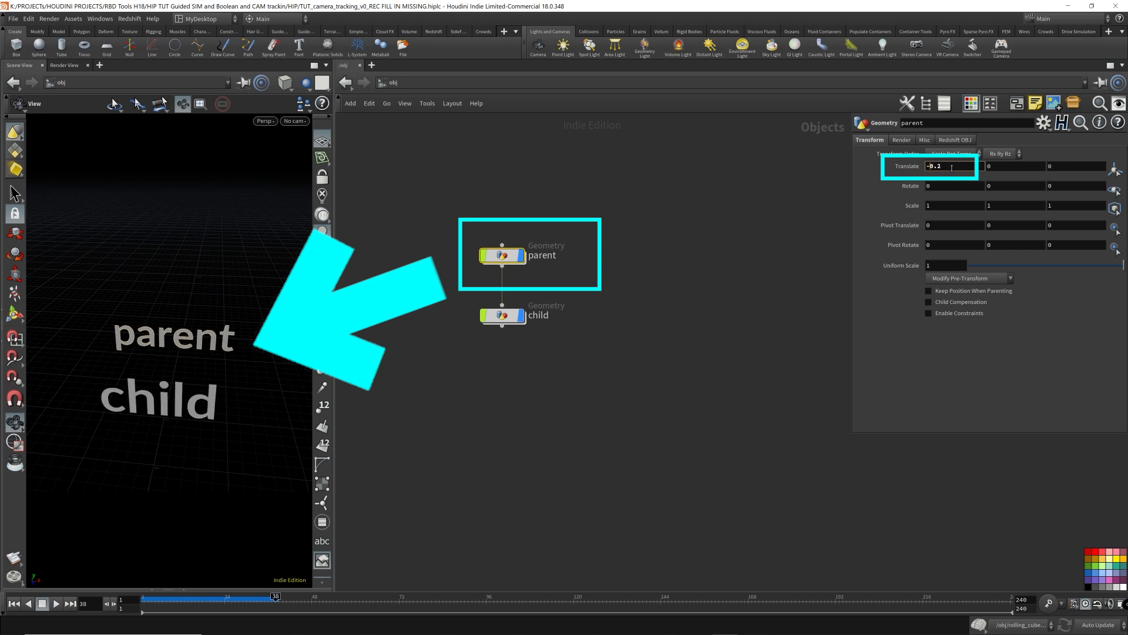
scroll(951, 168, "up", 11)
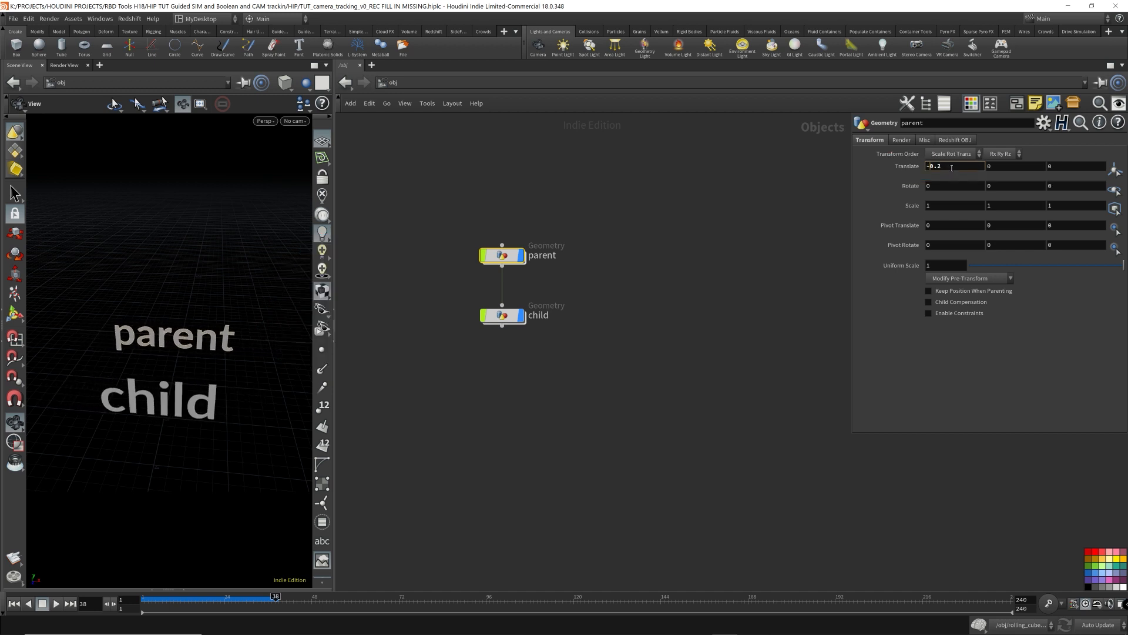
left_click_drag(955, 169, 887, 172)
type("0")
key("Return")
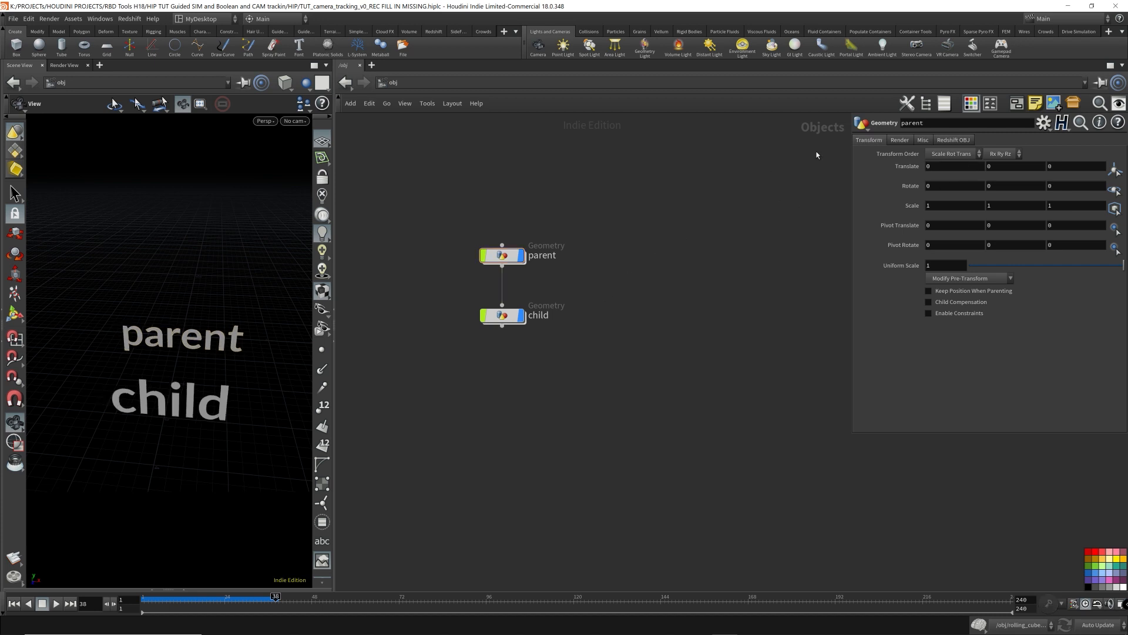
left_click(951, 167)
scroll(944, 170, "up", 11)
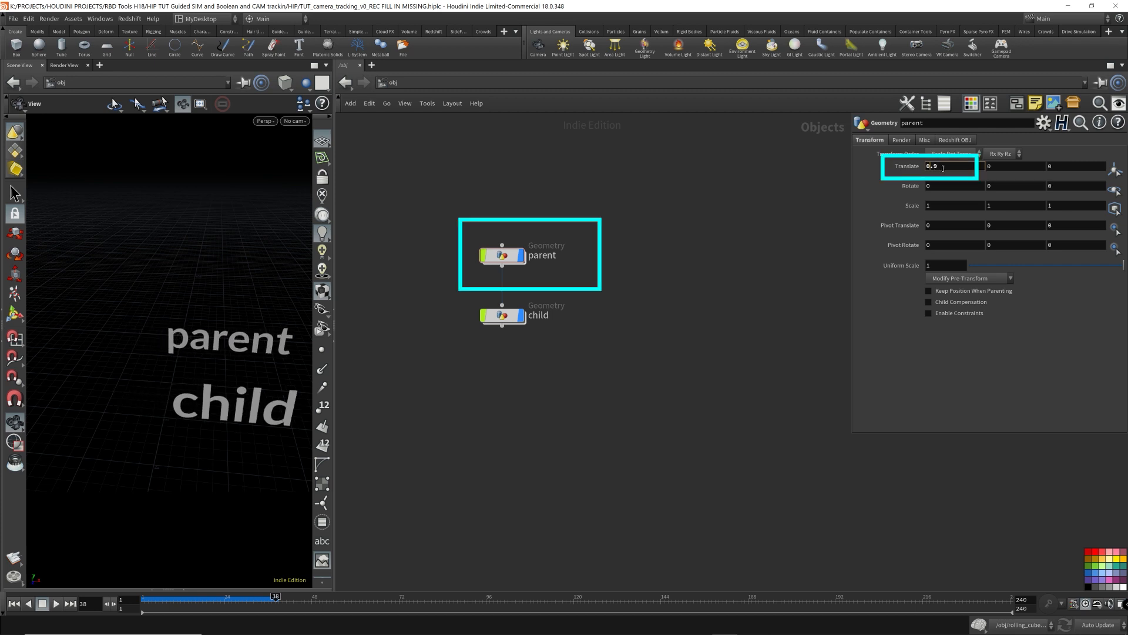
scroll(944, 170, "down", 12)
scroll(945, 169, "up", 5)
scroll(945, 169, "up", 6)
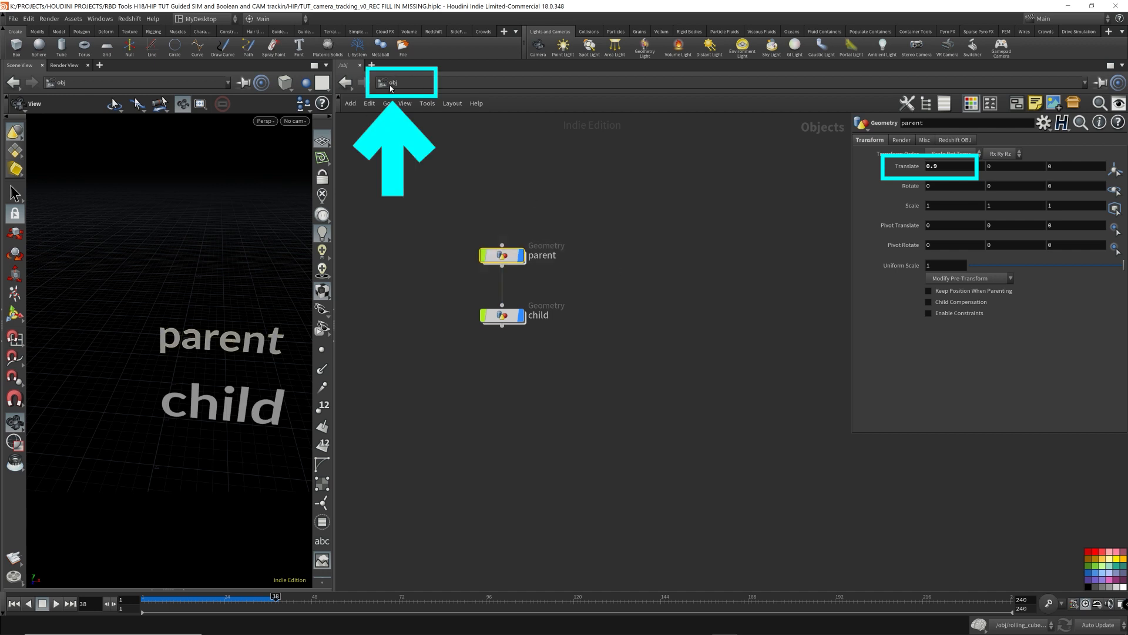
left_click_drag(956, 166, 824, 156)
type("0")
key("Return")
- Inside the parent object, append a Transform node below font1
left_click(543, 235)
left_click(504, 256)
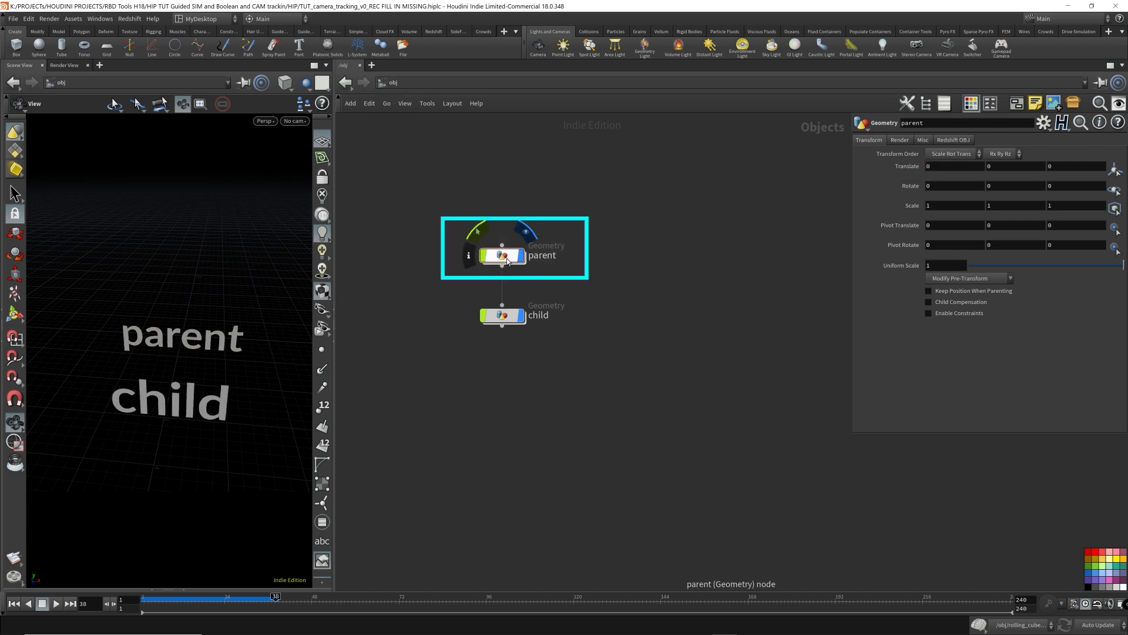
double_click(506, 258)
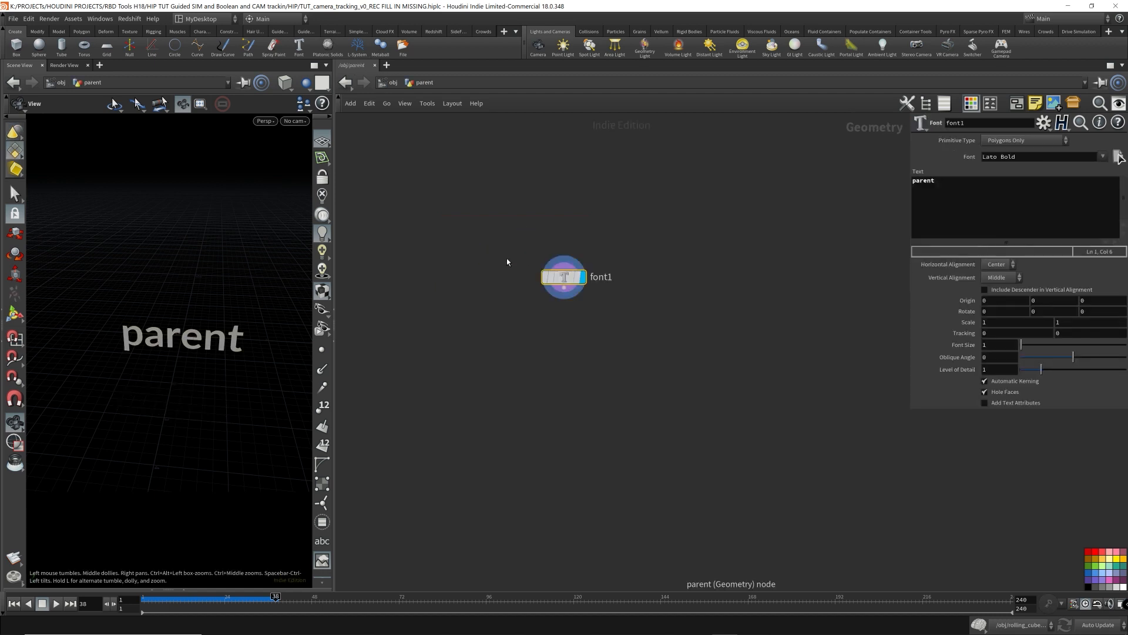
left_click(303, 82)
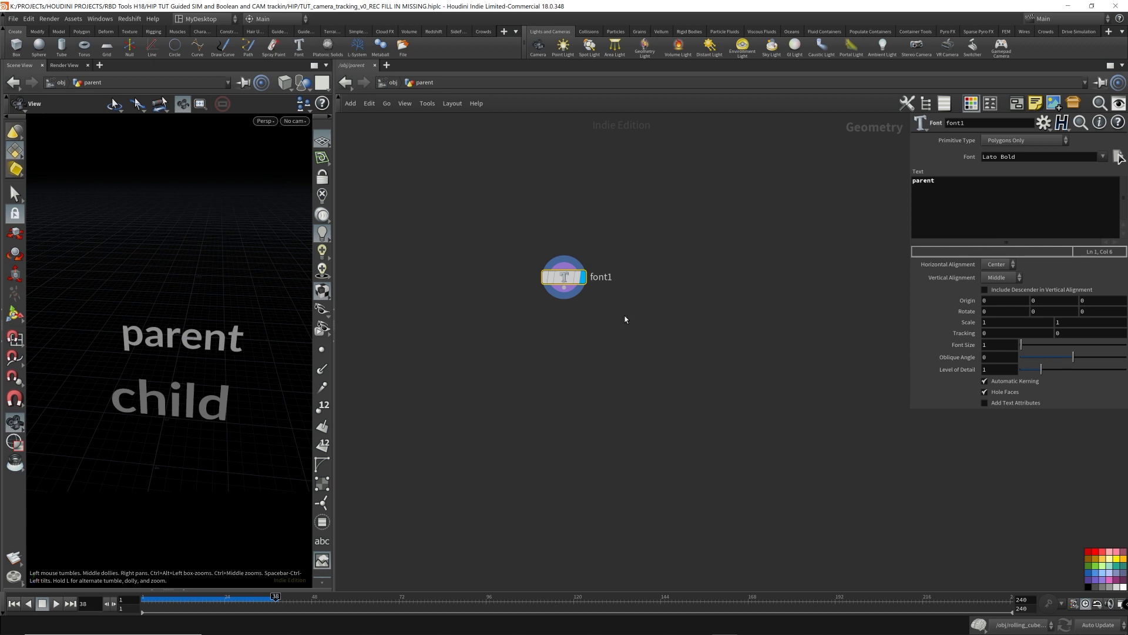
left_click(563, 288)
key("Tab")
type("tran")
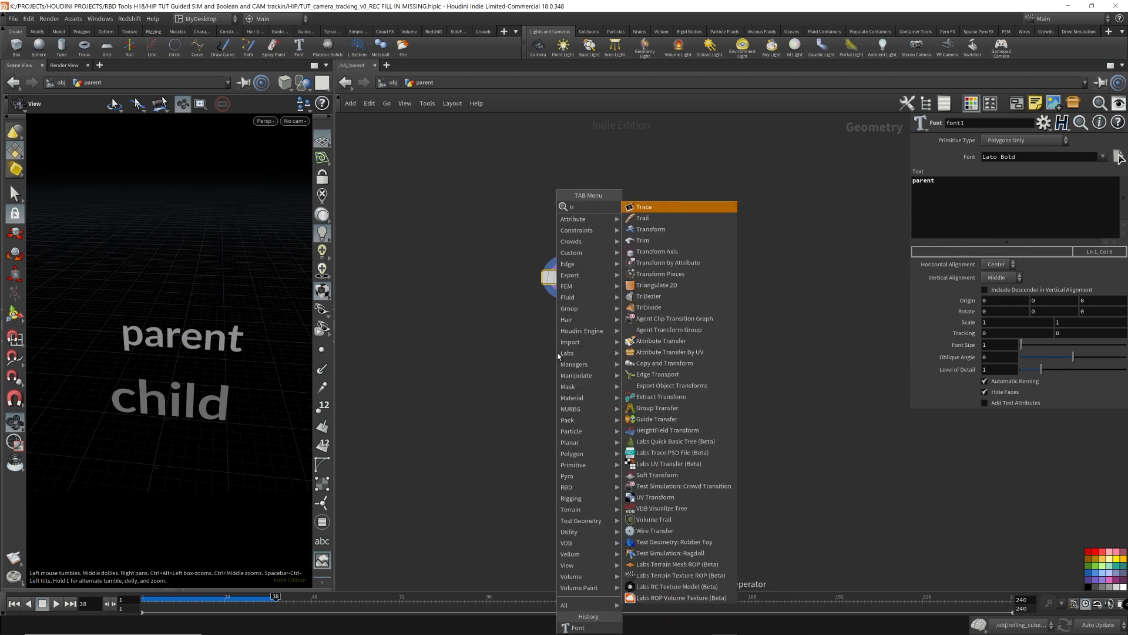
key("Return")
key("Return")
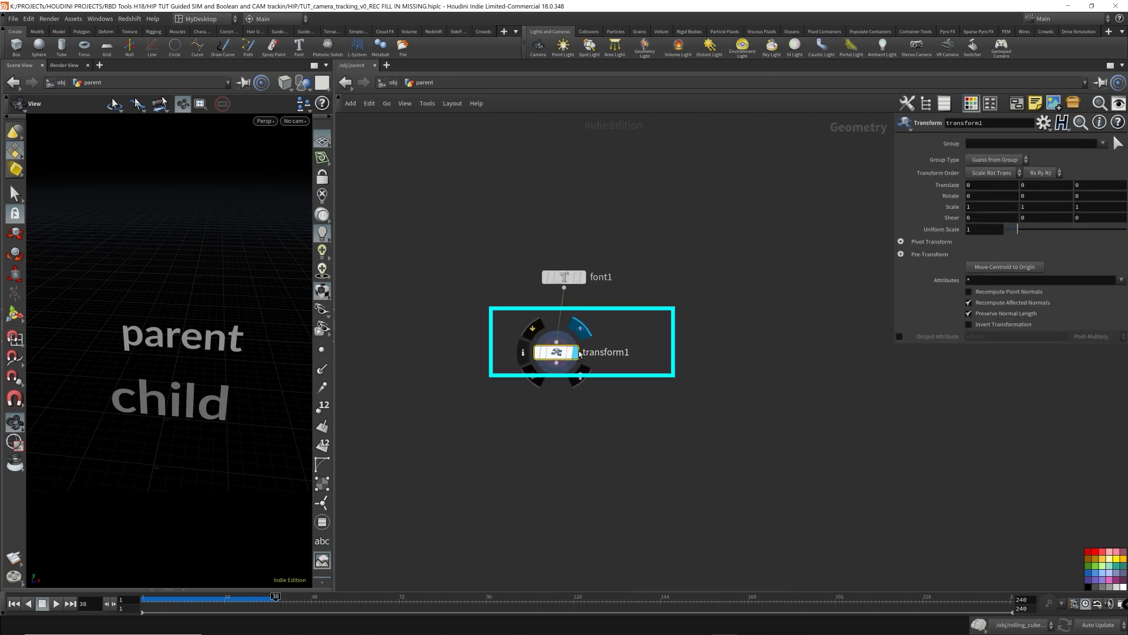
mouse_move(558, 355)
left_mouse_down()
mouse_move(576, 333)
mouse_move(569, 341)
left_mouse_up()
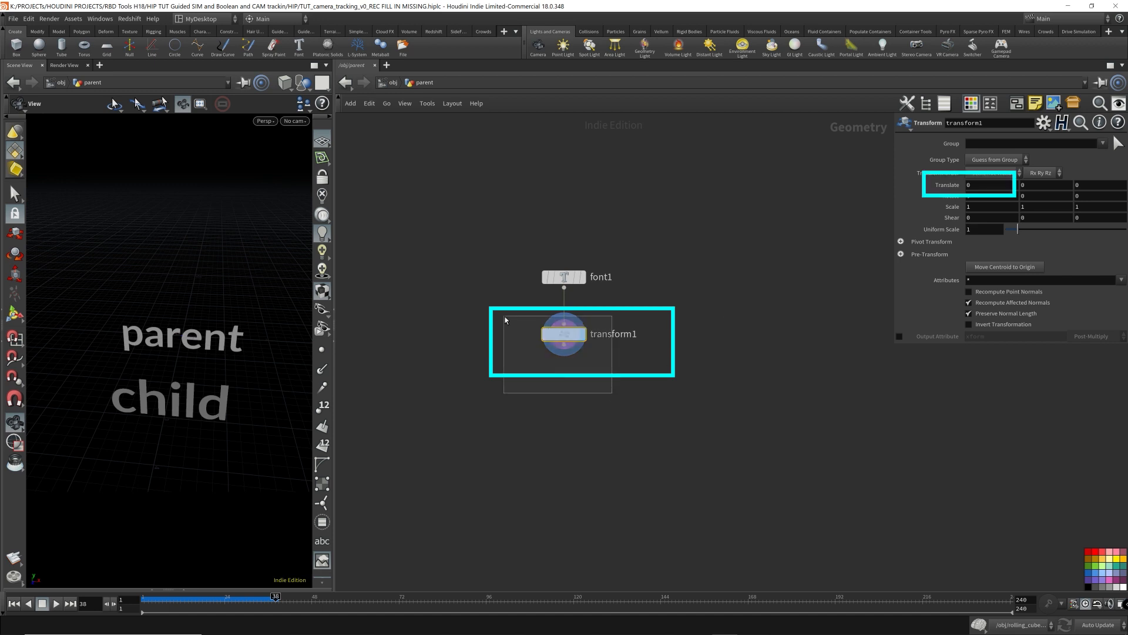
- Scrub the Transform node's translate X inside the parent object to move the parent text at geometry level
left_click(1004, 185)
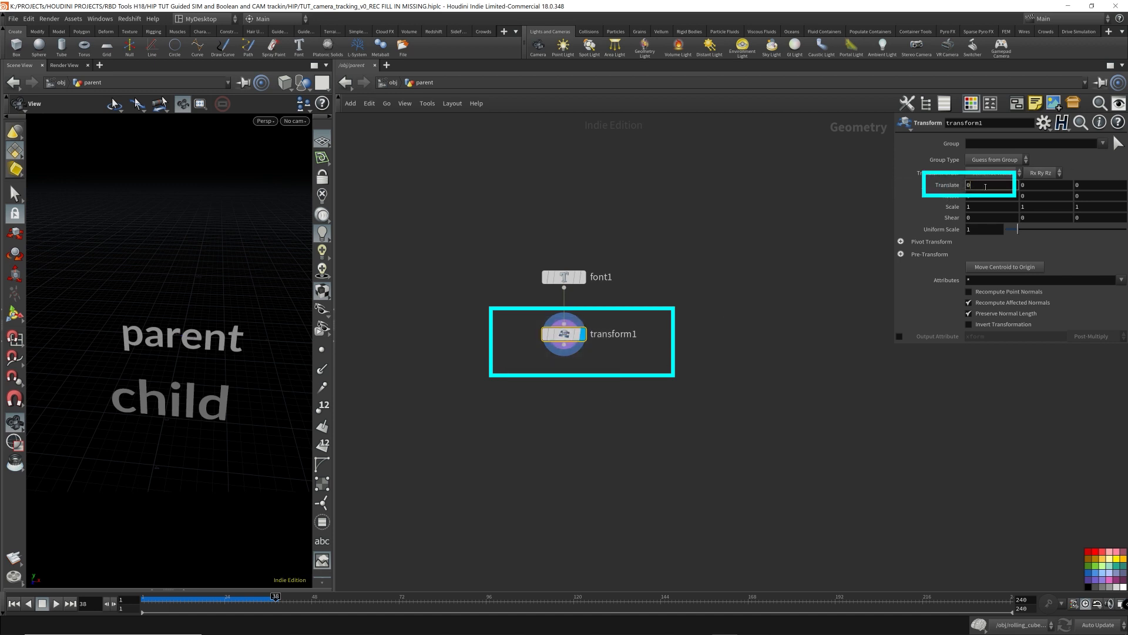
double_click(973, 188)
type("-0.")
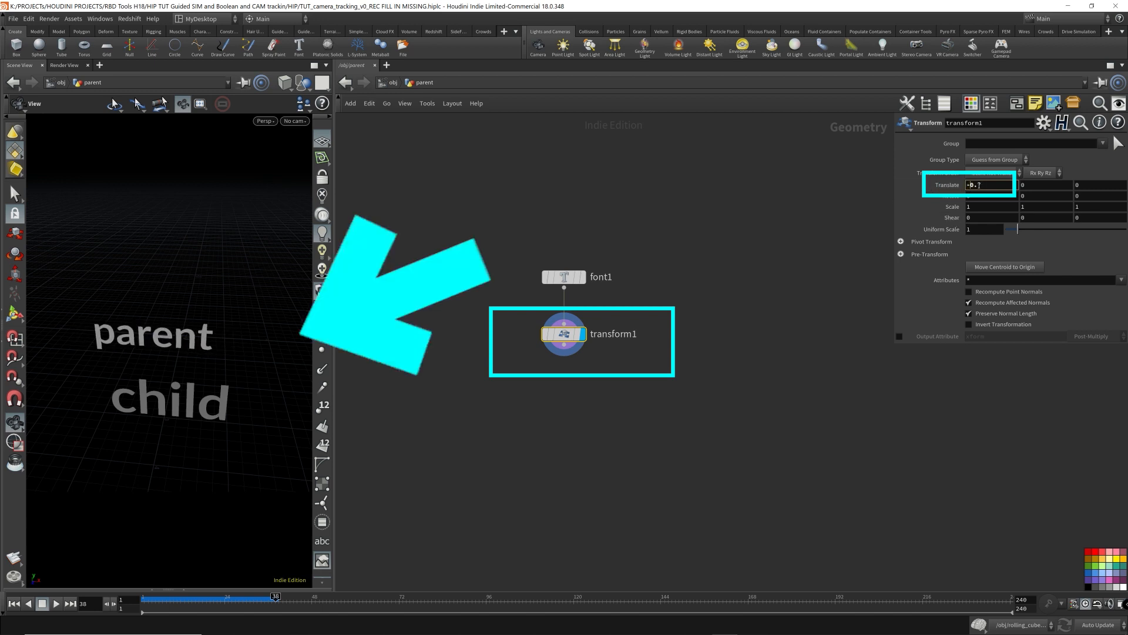
scroll(979, 185, "up", 19)
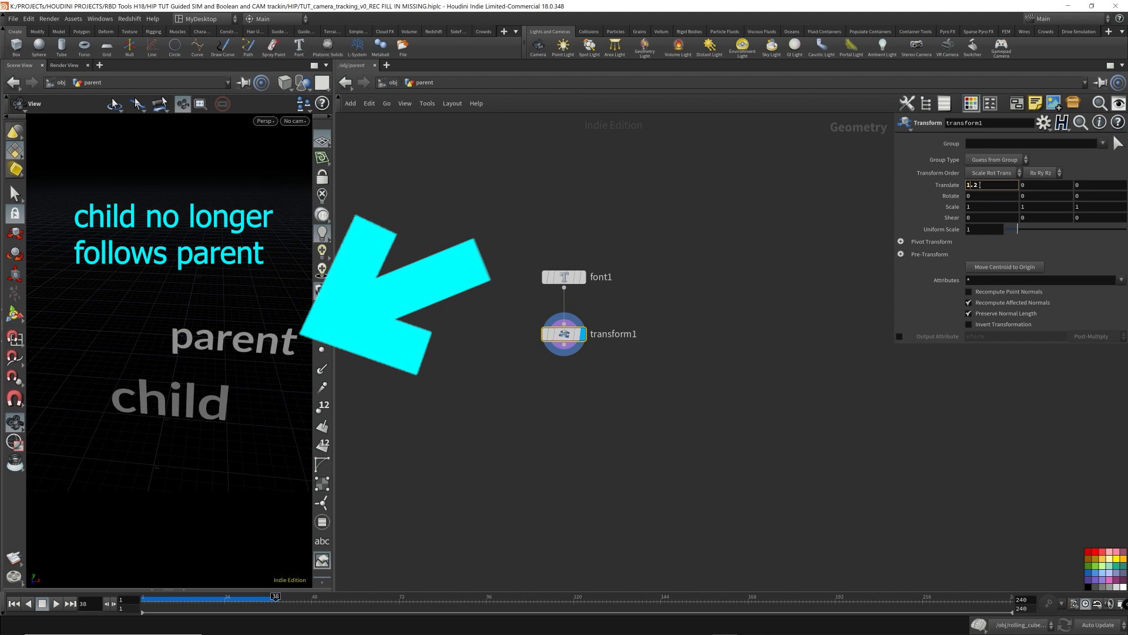
scroll(979, 186, "up", 5)
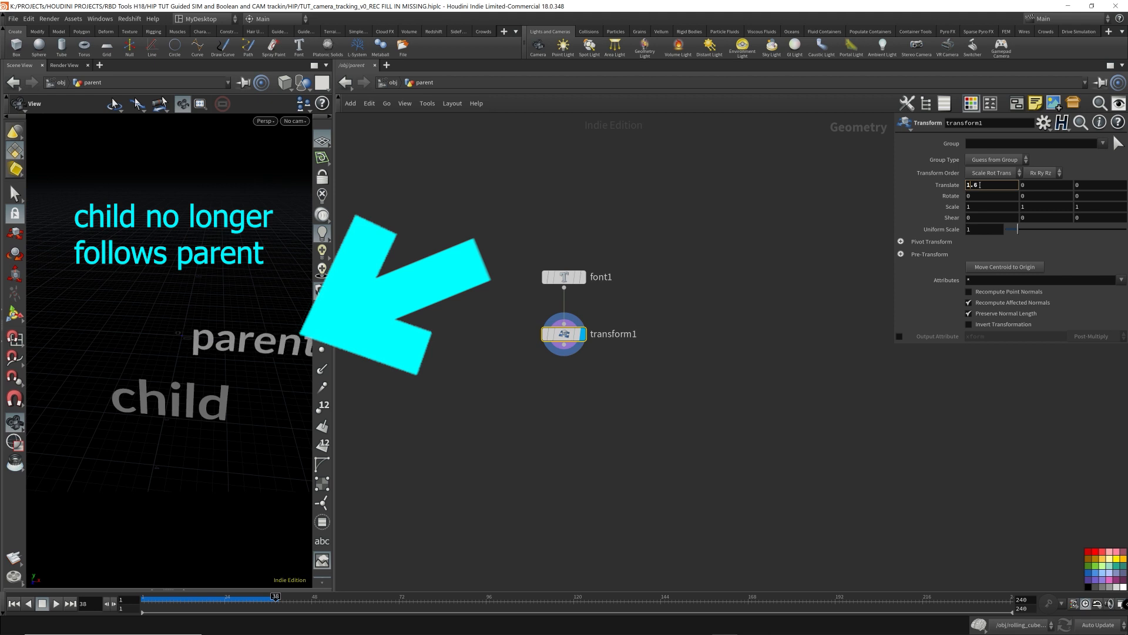
scroll(980, 185, "down", 5)
- At object level, scrub the parent object's translate X to show the child following, ending at -0.2
key("u")
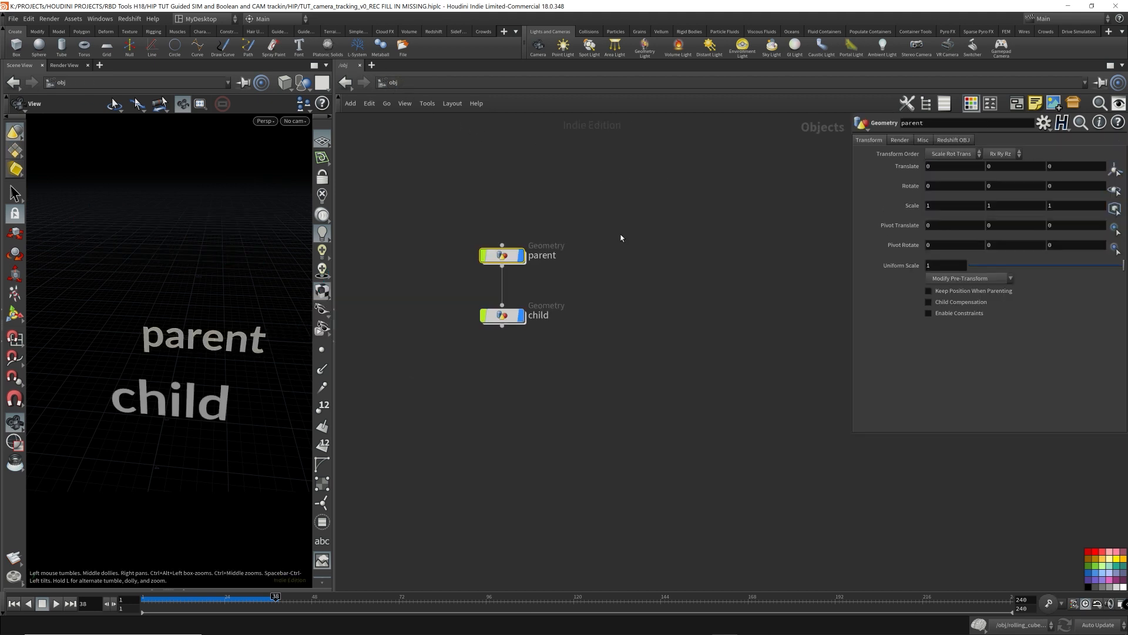
left_click(503, 314, "shift")
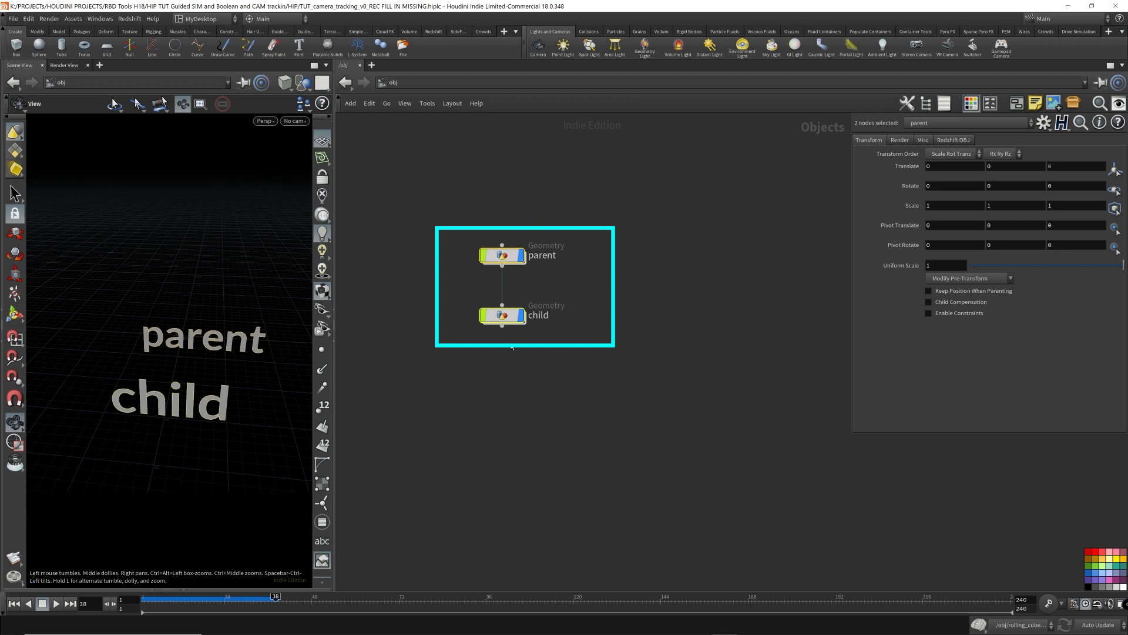
left_click(521, 292)
left_click_drag(630, 282, 468, 221)
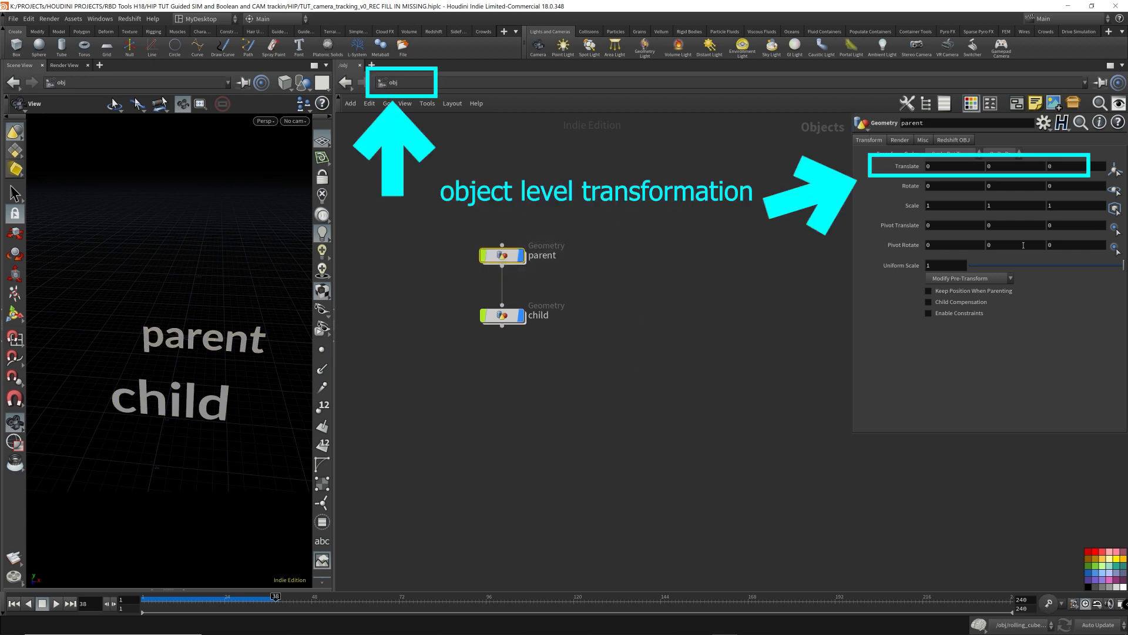
left_click(948, 168)
scroll(951, 166, "down", 10)
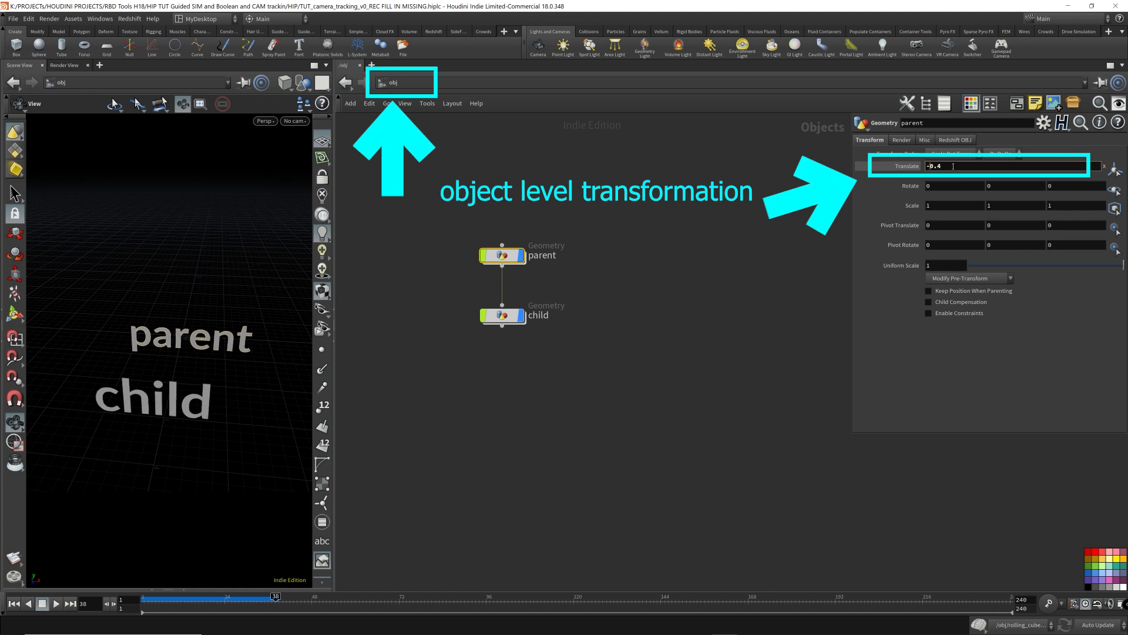
scroll(954, 166, "up", 10)
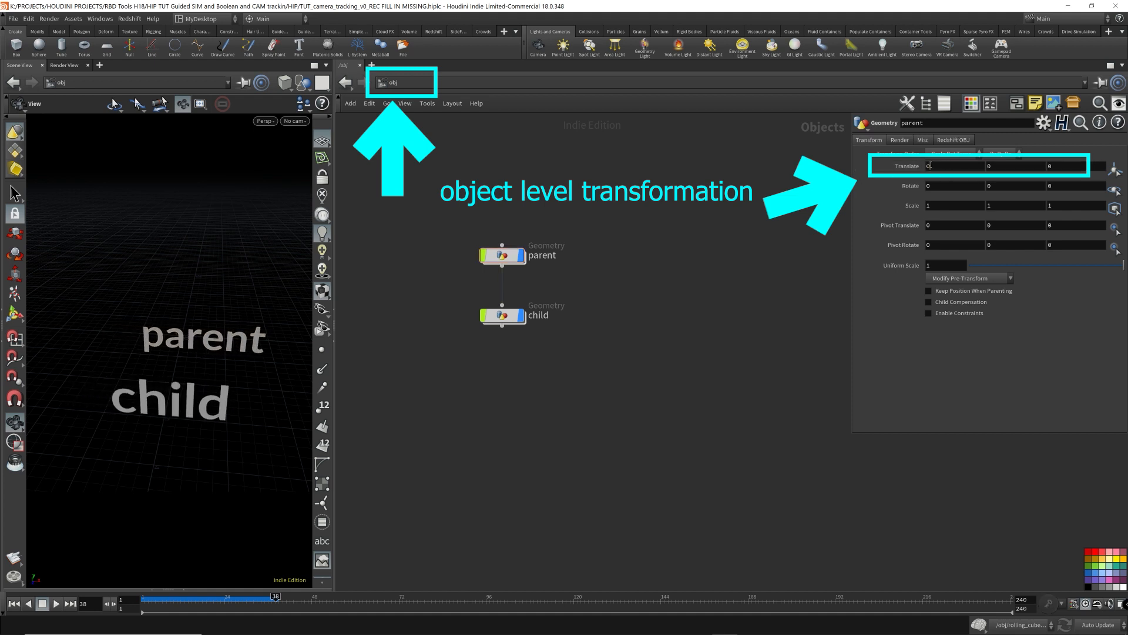
left_click(948, 166)
scroll(948, 167, "up", 9)
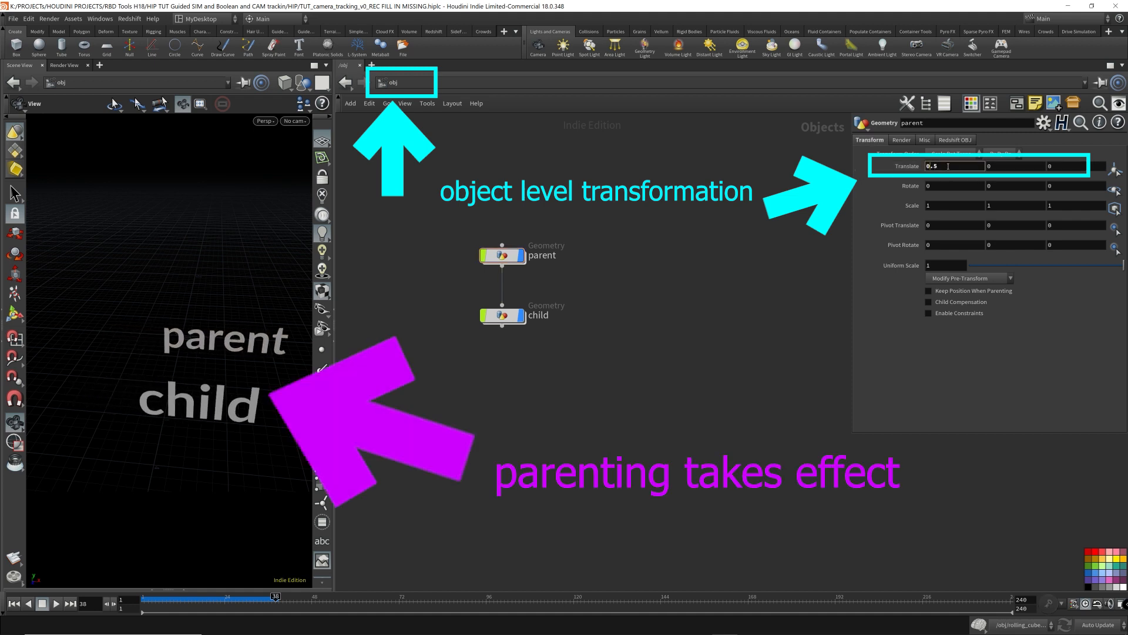
scroll(948, 167, "down", 9)
scroll(948, 166, "down", 3)
scroll(948, 167, "up", 6)
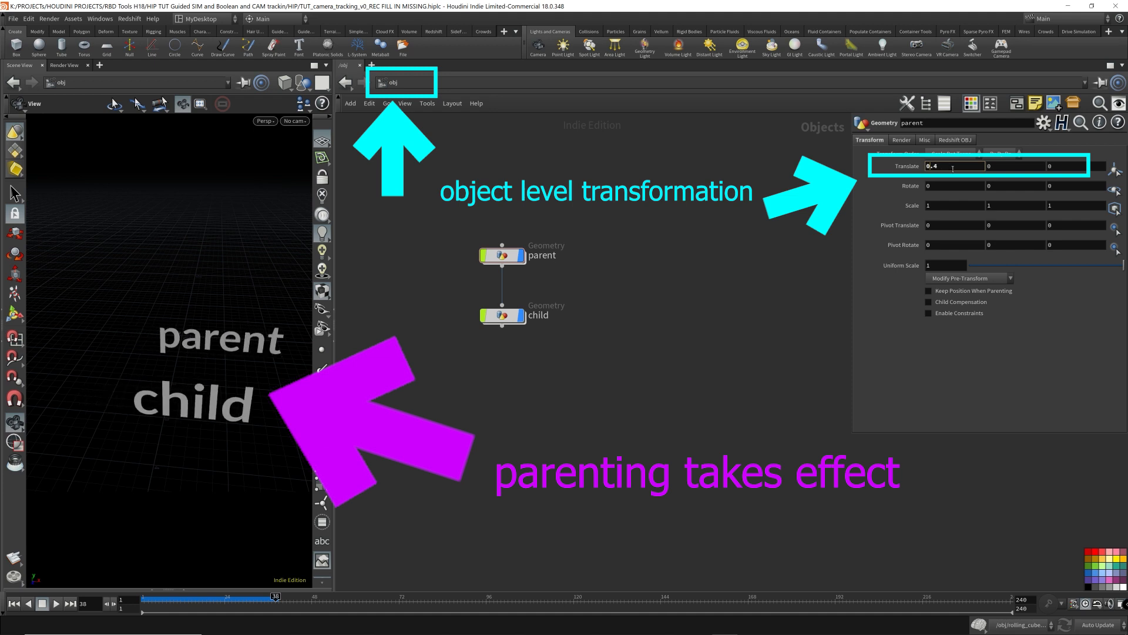
scroll(948, 167, "down", 5)
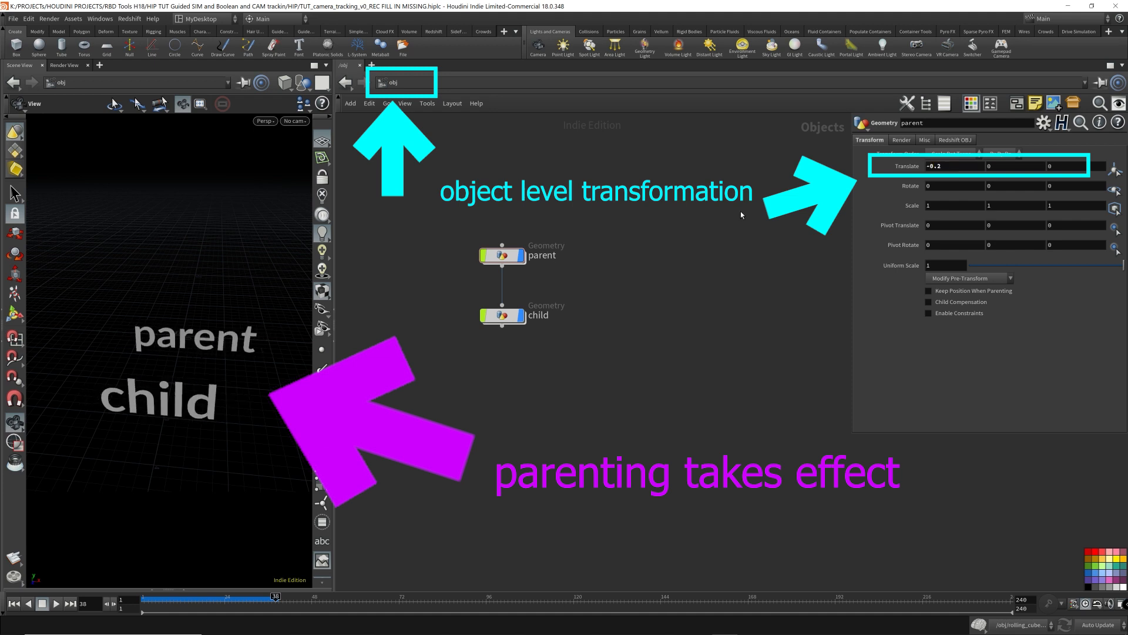
- Dive into the parent object to view its Transform node, return to object level, and move the child node lower
double_click(502, 255)
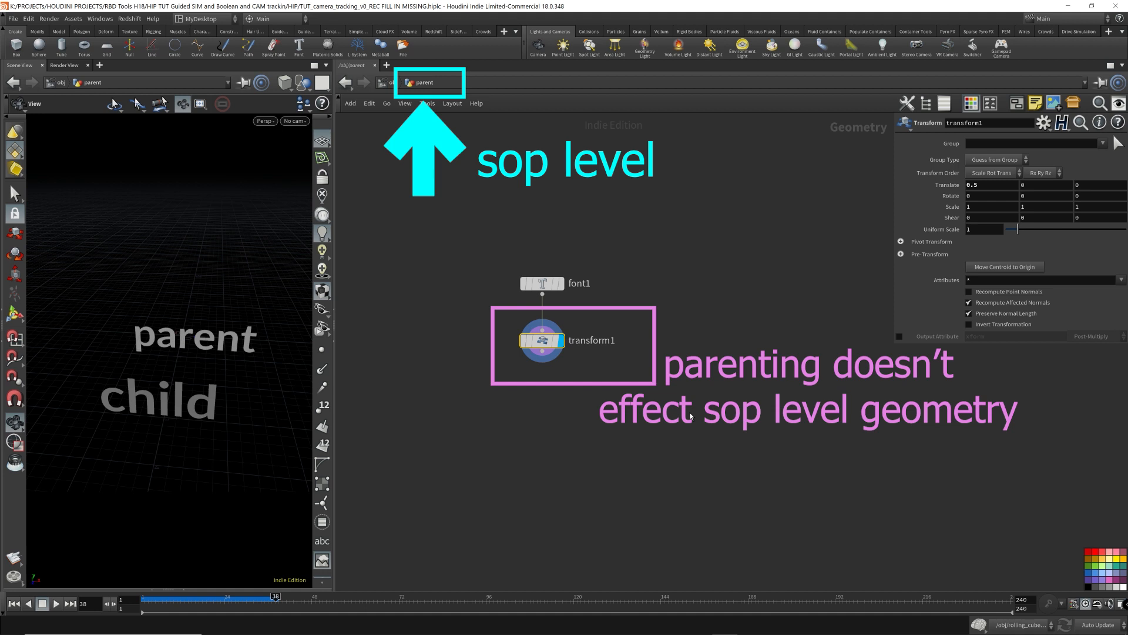
left_click(393, 83)
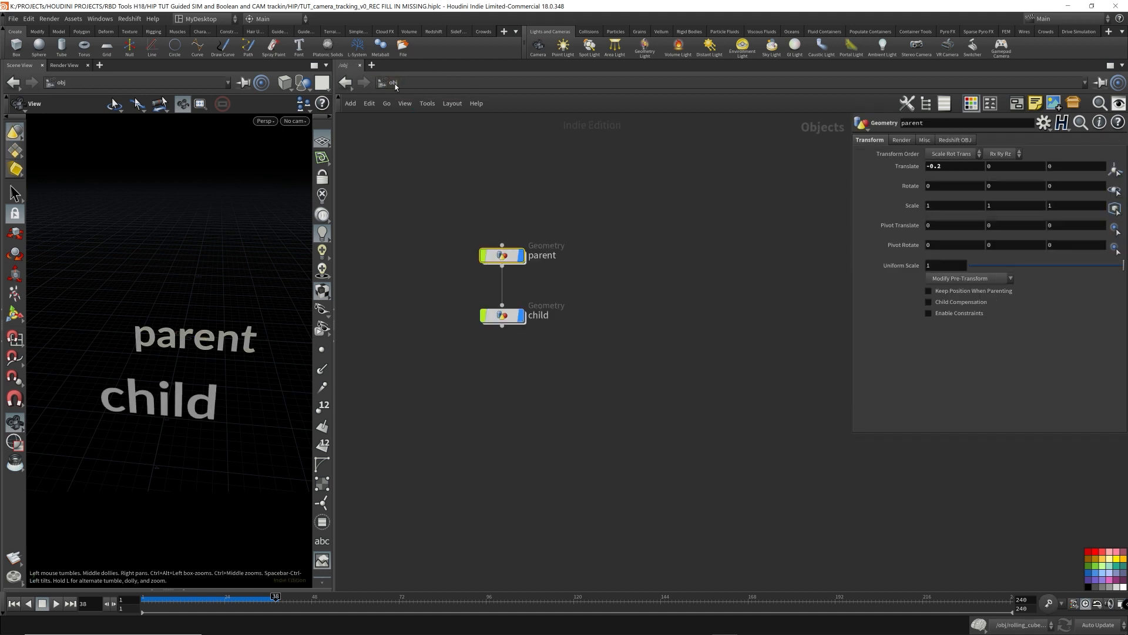
mouse_move(515, 264)
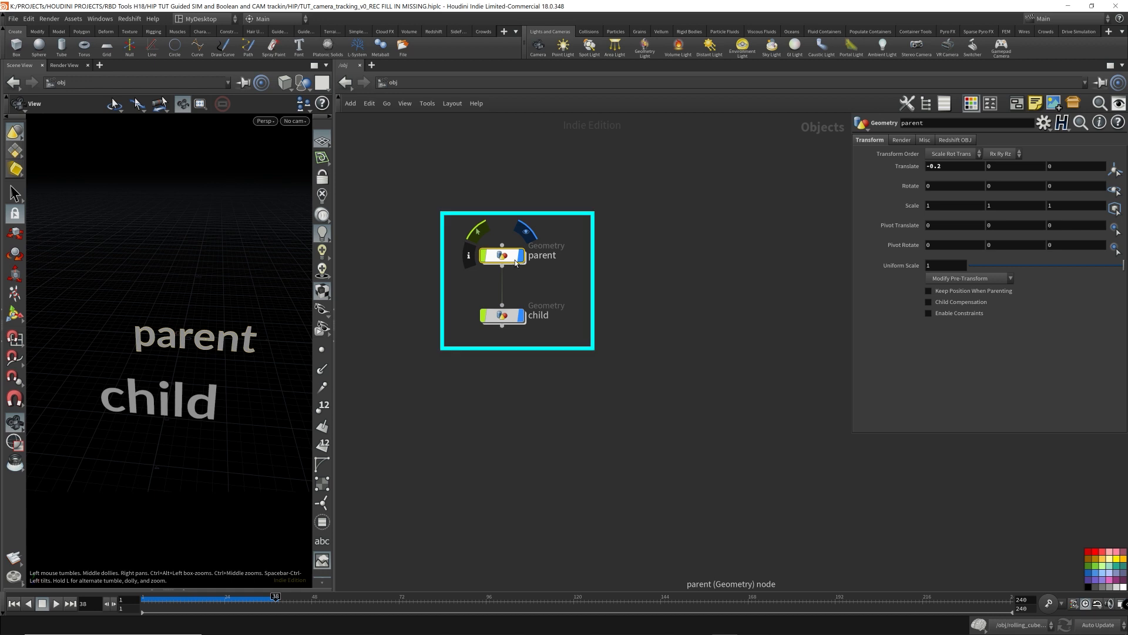
left_click(509, 316)
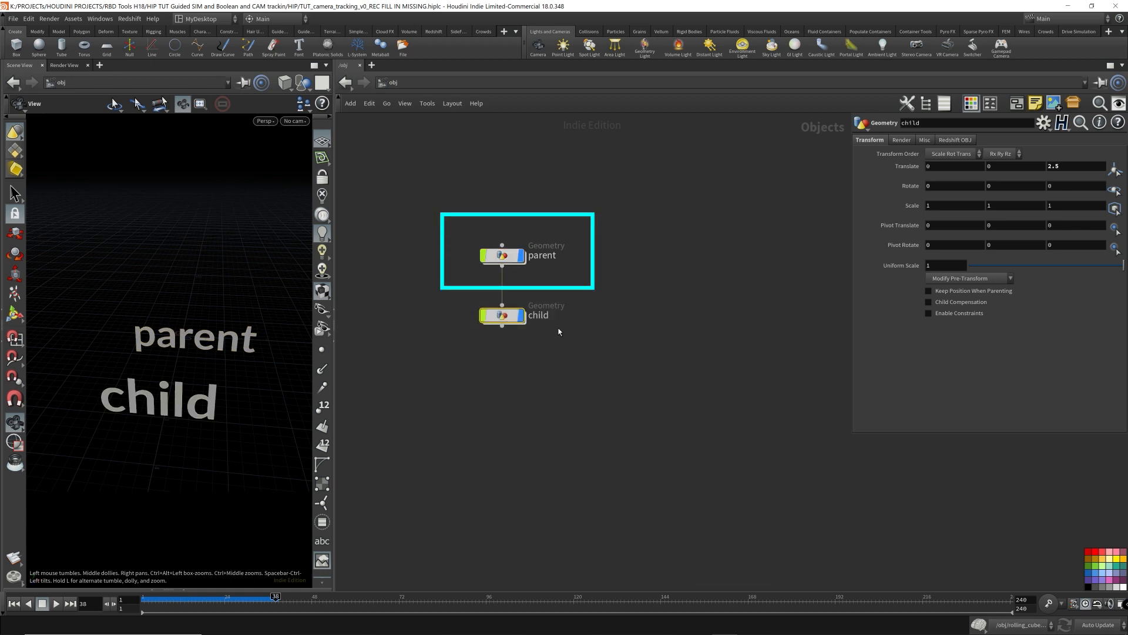
left_click_drag(509, 323, 509, 374)
- Search the node menu for the Extract Transform node
key("Tab")
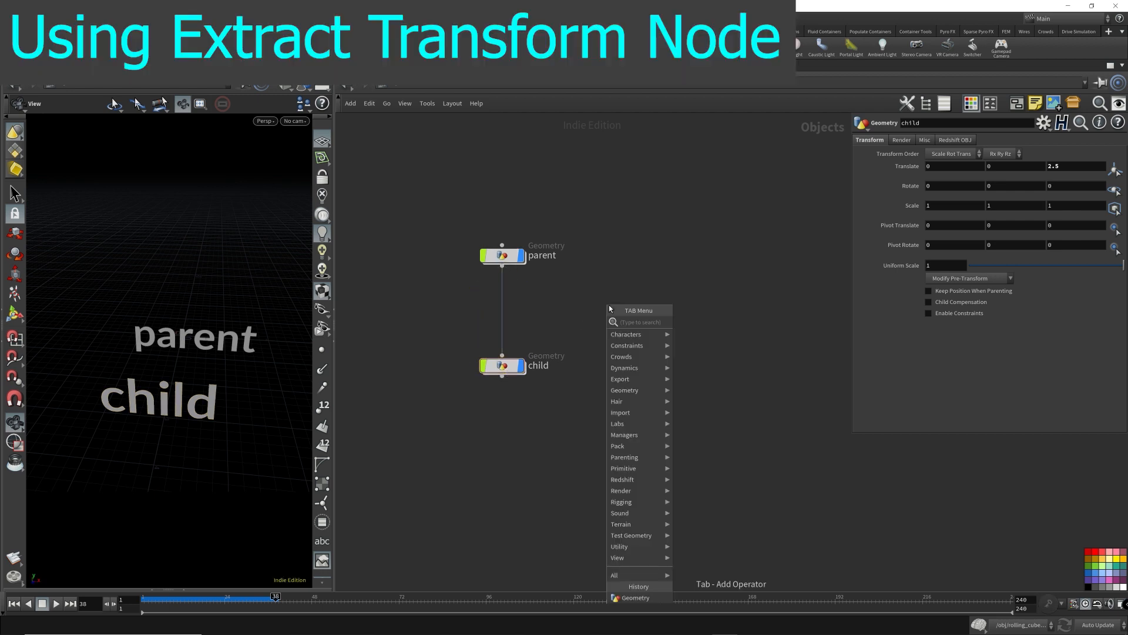
type("extra")
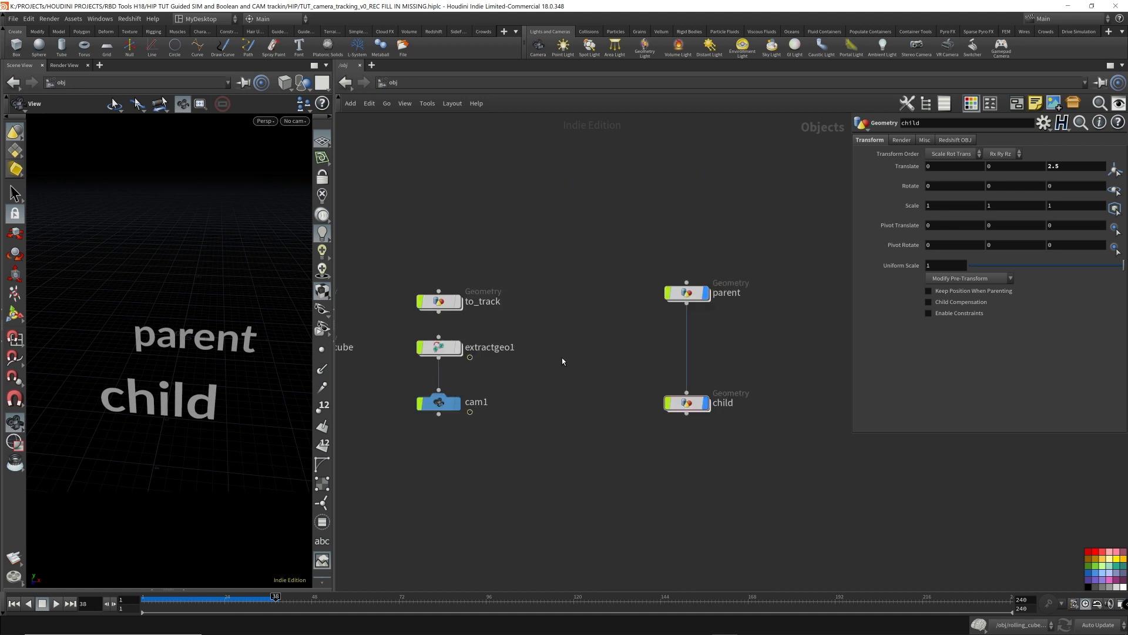
middle_click_drag(597, 325, 746, 317)
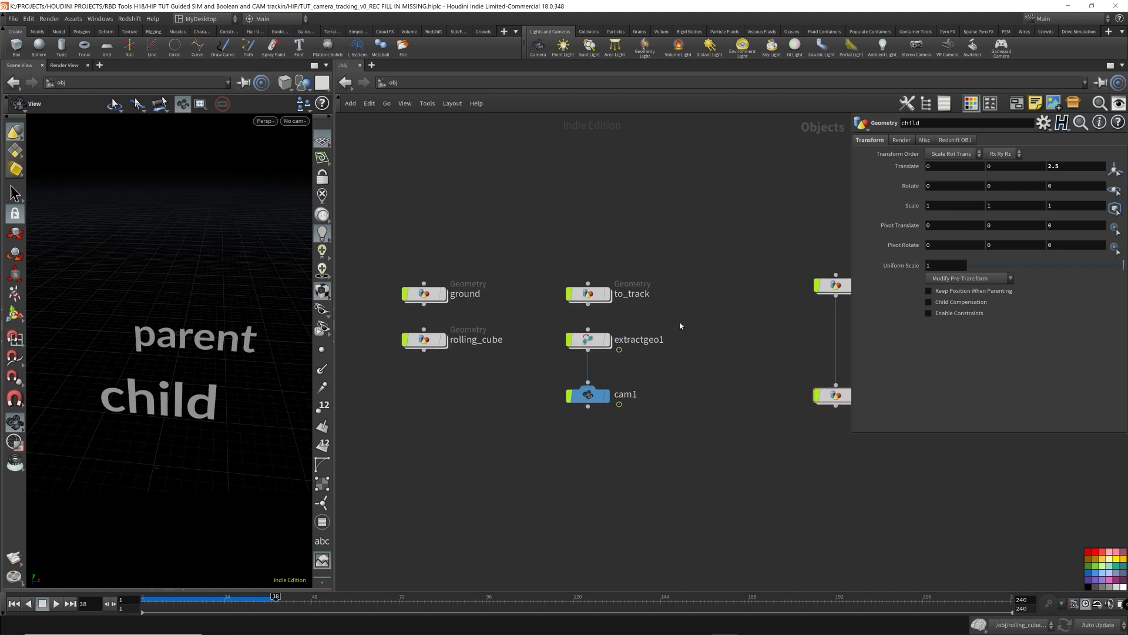
- Select the extractgeo1 node to inspect its source and destination geometry paths
mouse_move(679, 322)
left_mouse_down()
mouse_move(553, 356)
mouse_move(542, 427)
left_mouse_up()
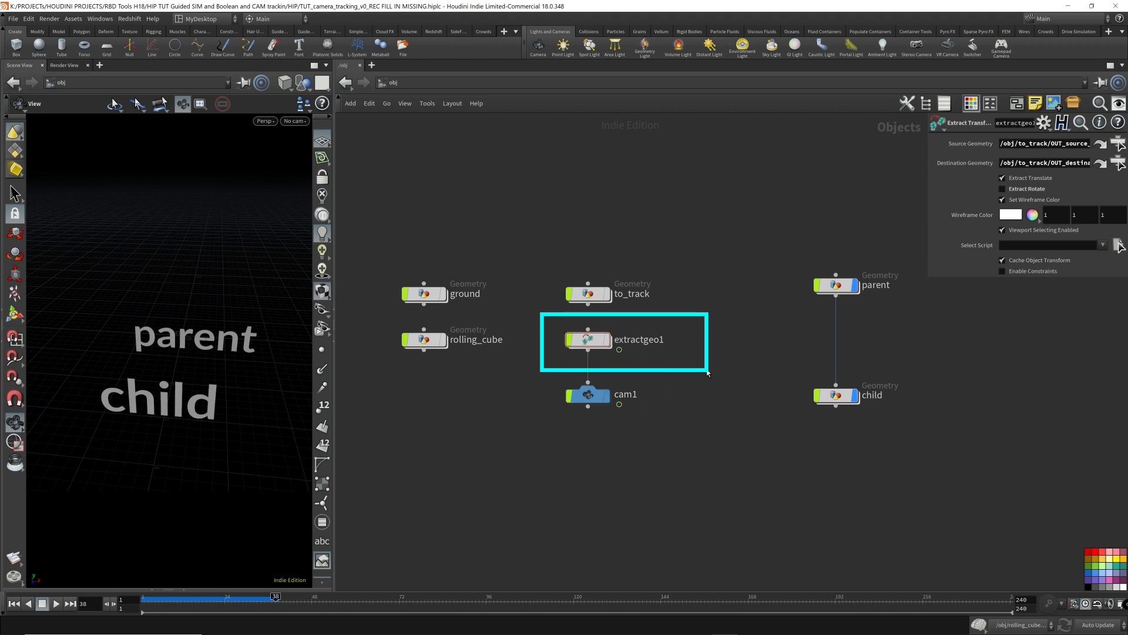
left_click_drag(532, 323, 532, 323)
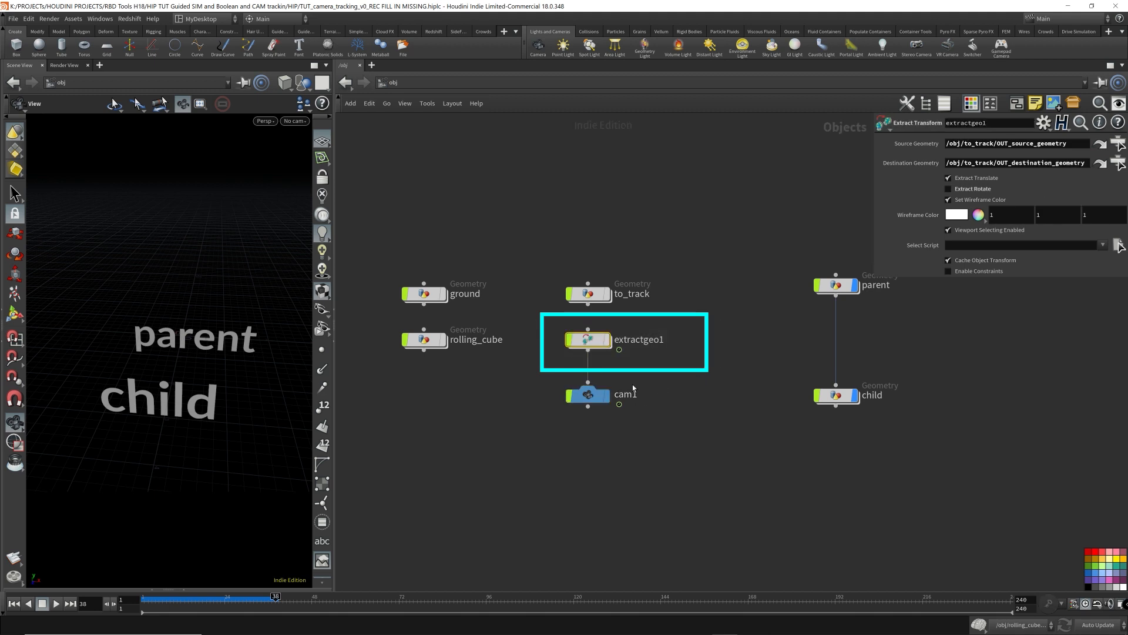
middle_click_drag(717, 414, 753, 431)
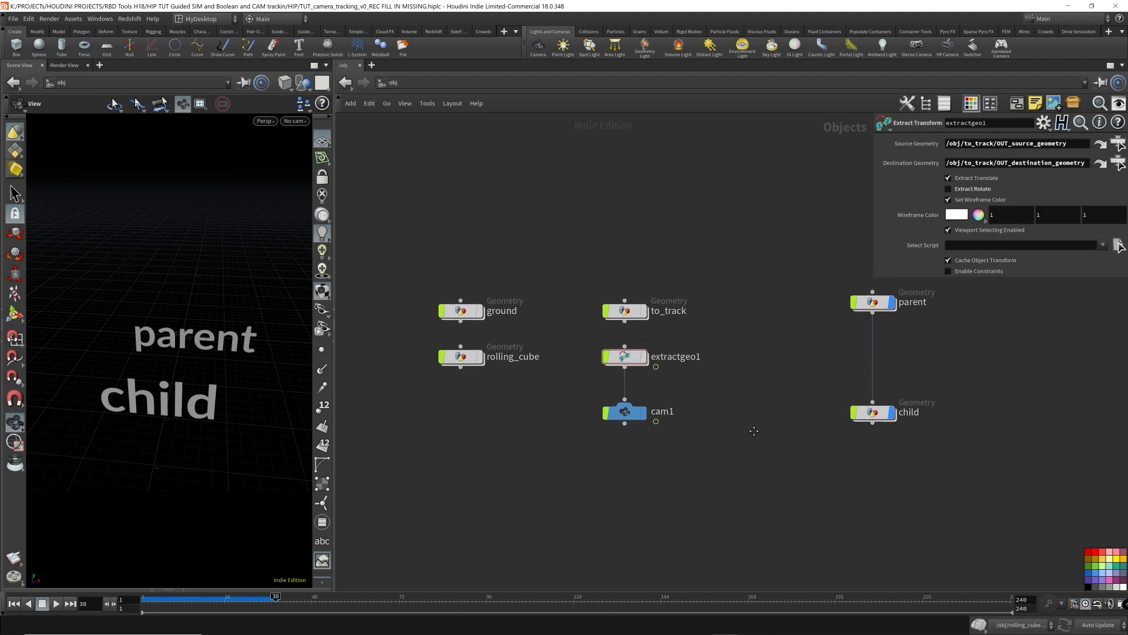
- Rearrange the network by moving cam1 down and the child node up closer to parent
left_click_drag(626, 417, 625, 440)
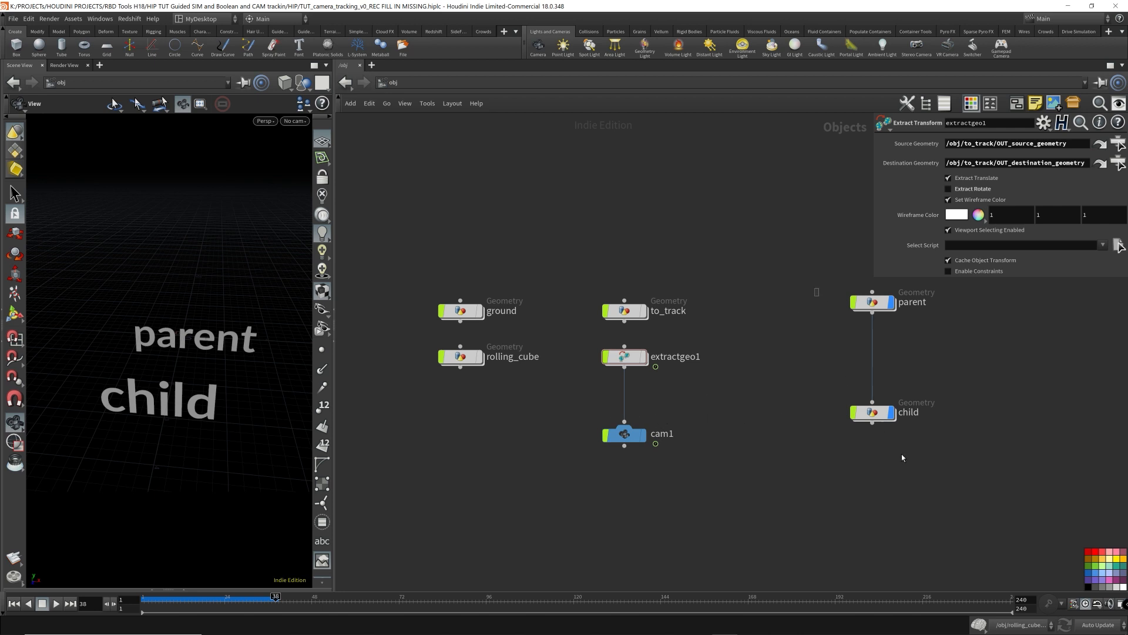
left_click_drag(903, 458, 816, 288)
key("f")
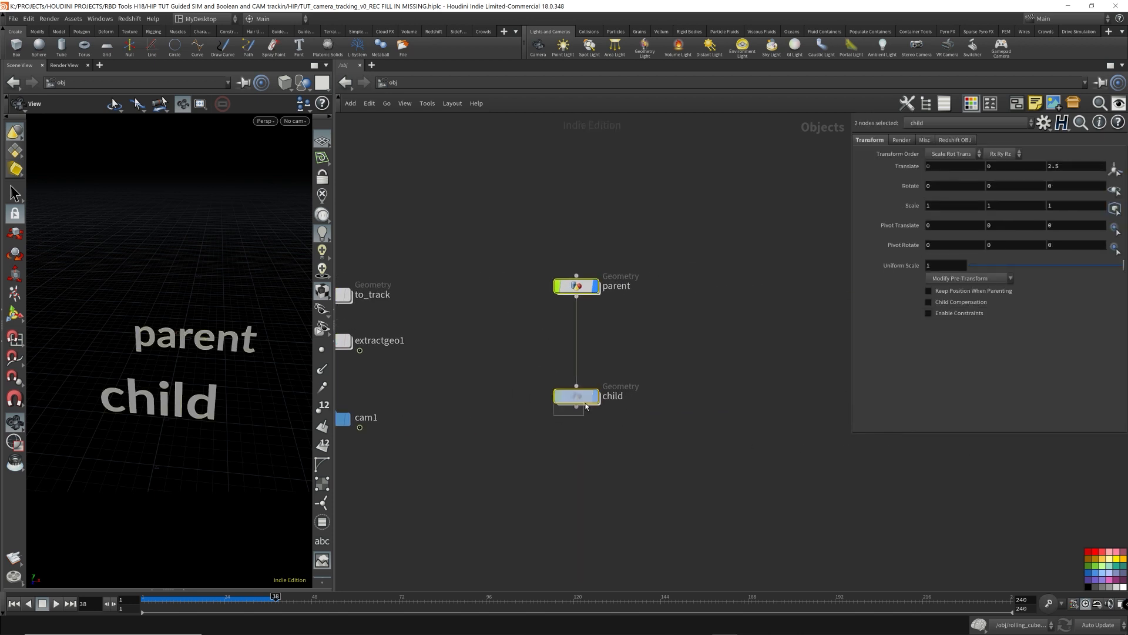
left_click_drag(585, 404, 578, 341)
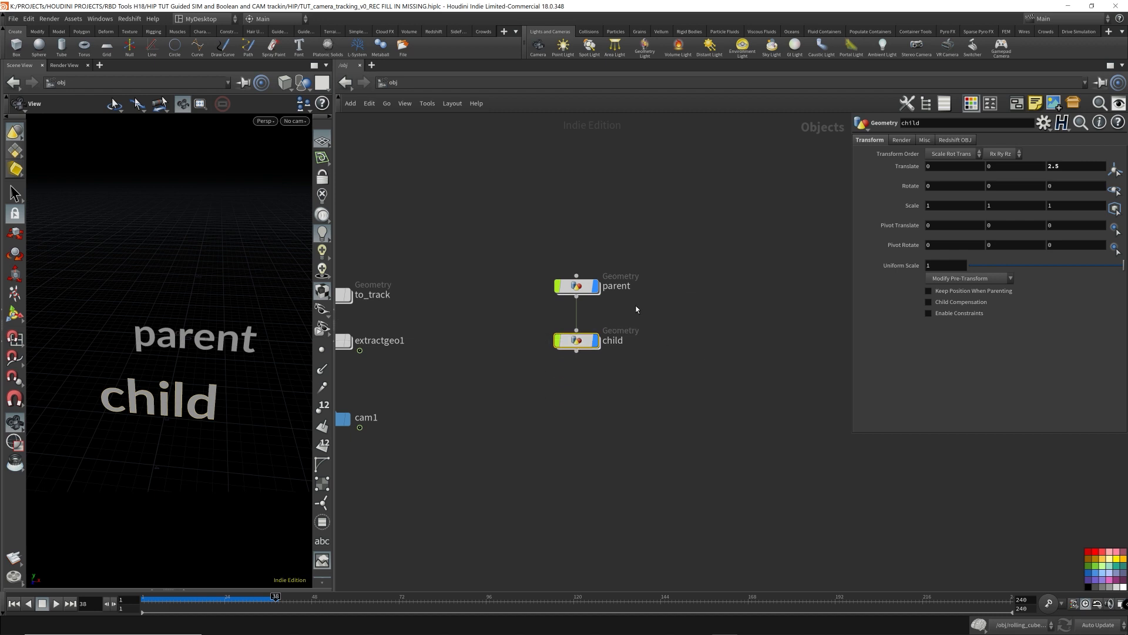
- Select the parent and child objects and try to delete them
middle_click_drag(500, 295, 601, 293)
left_click_drag(623, 237, 773, 399)
key("Delete")
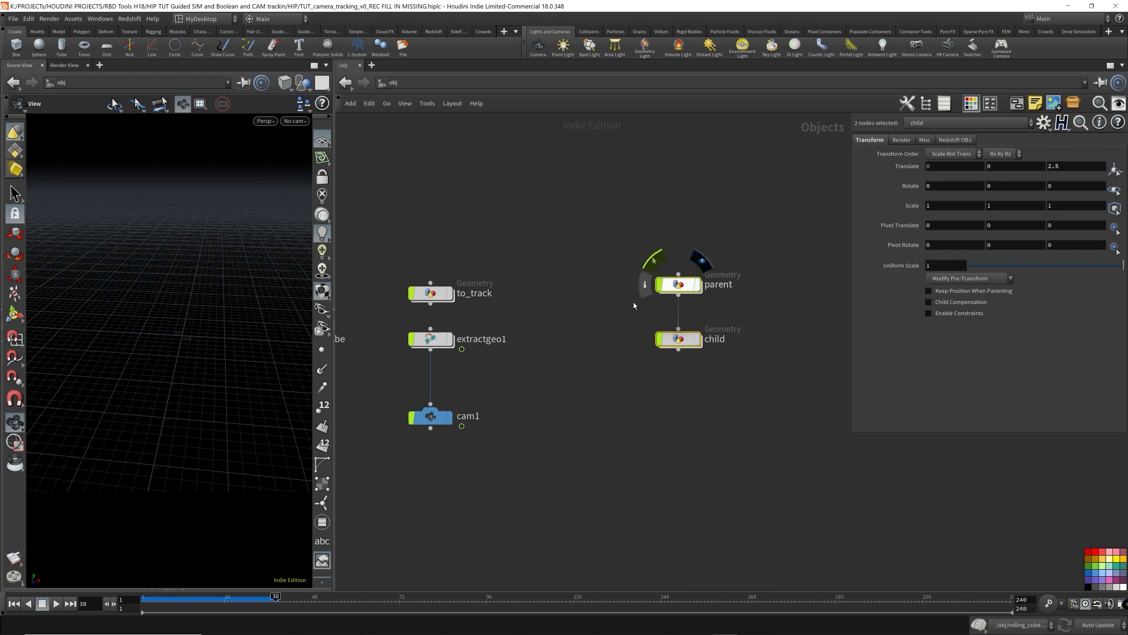
key("h")
- Turn on the rolling_cube object's display and scrub the timeline to frame 18
left_click(627, 414)
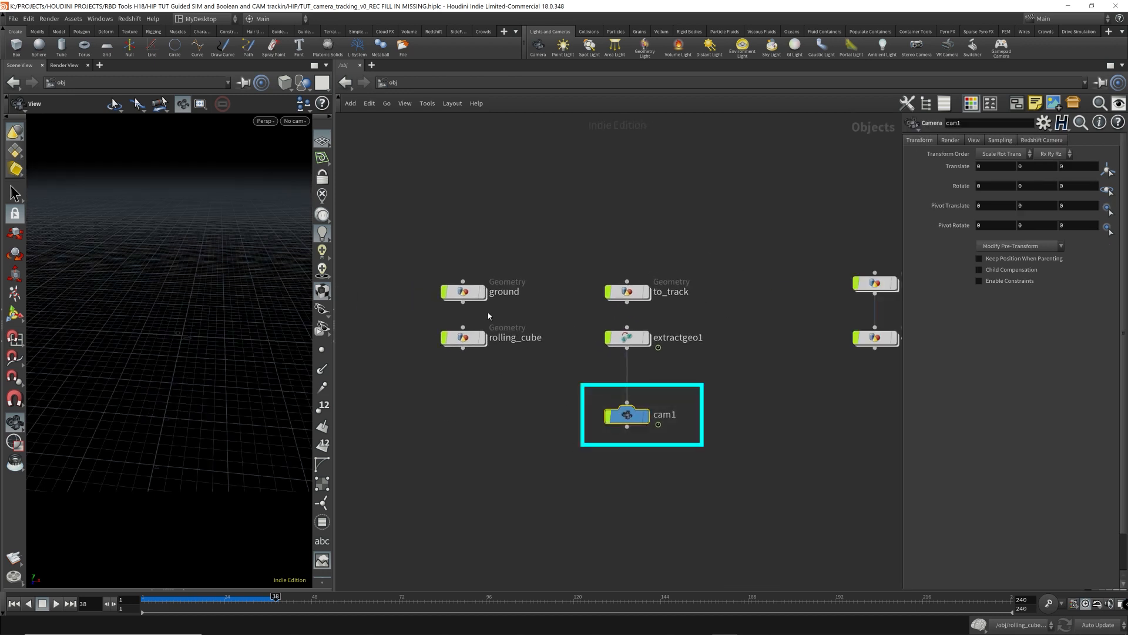
left_click(463, 339)
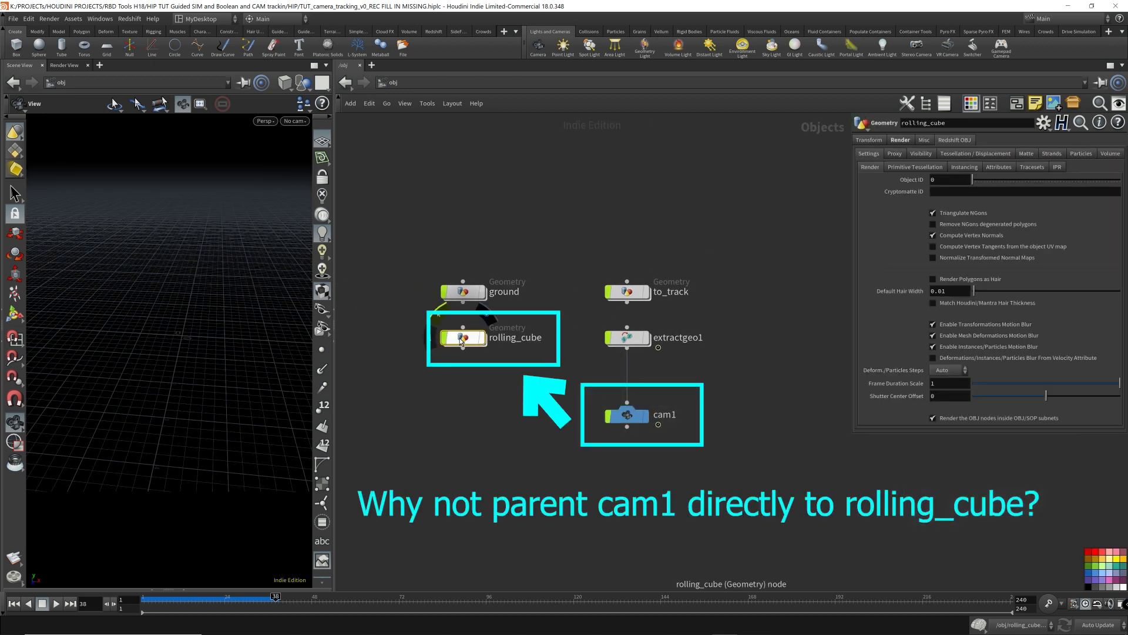
left_click(482, 337)
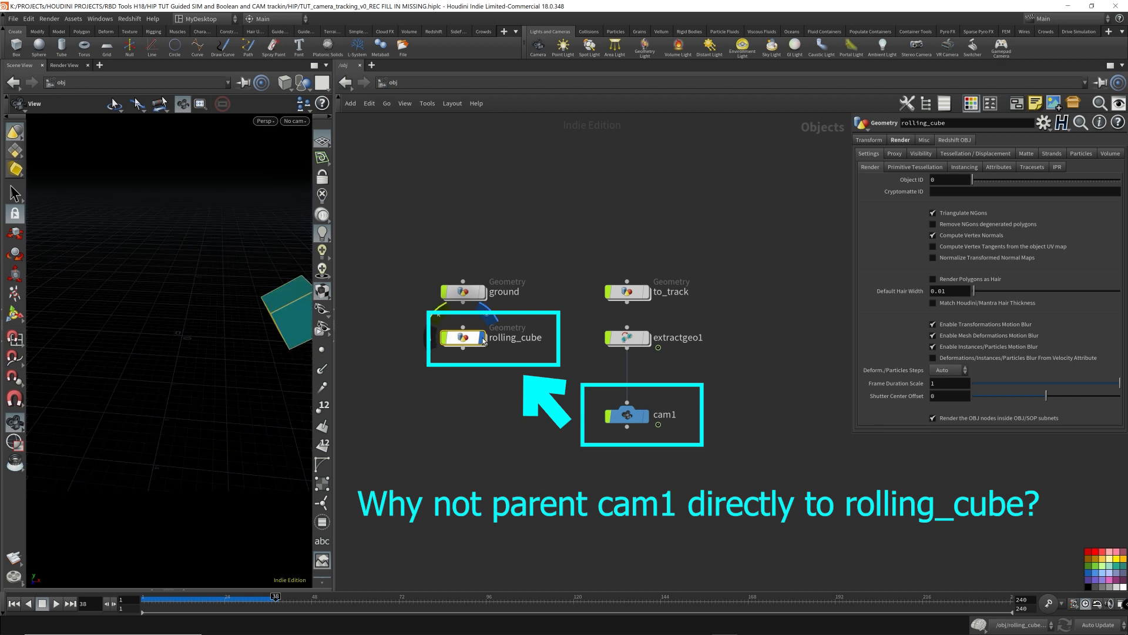
left_click_drag(275, 597, 202, 597)
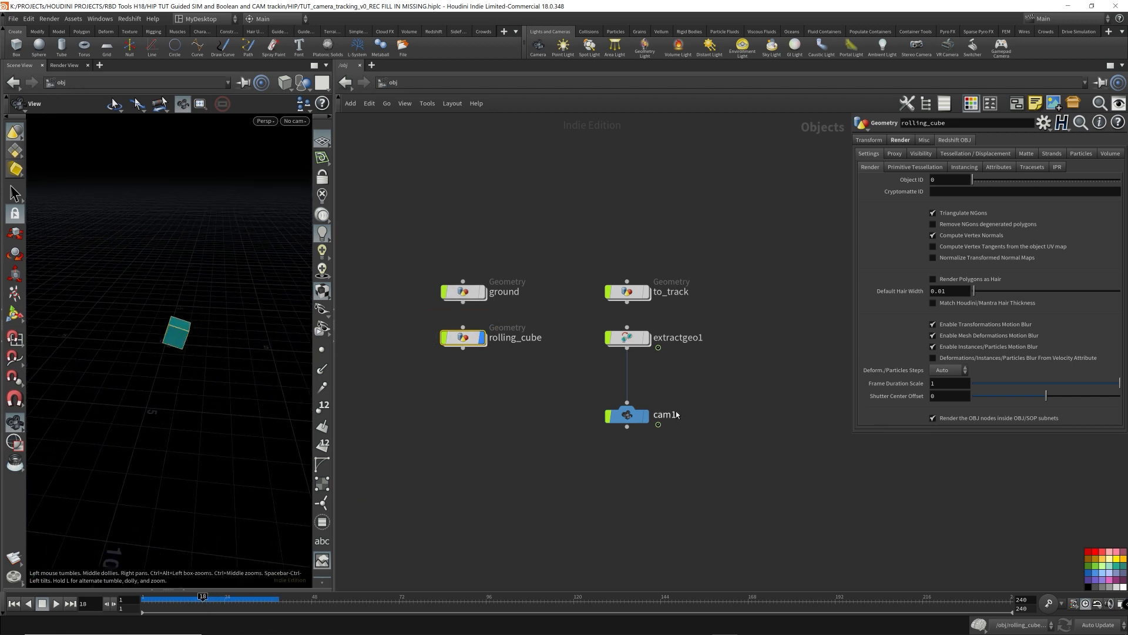
- Parent cam1 directly to rolling_cube, place it beneath, and scrub to frame 24 to check whether it follows
left_click(644, 422)
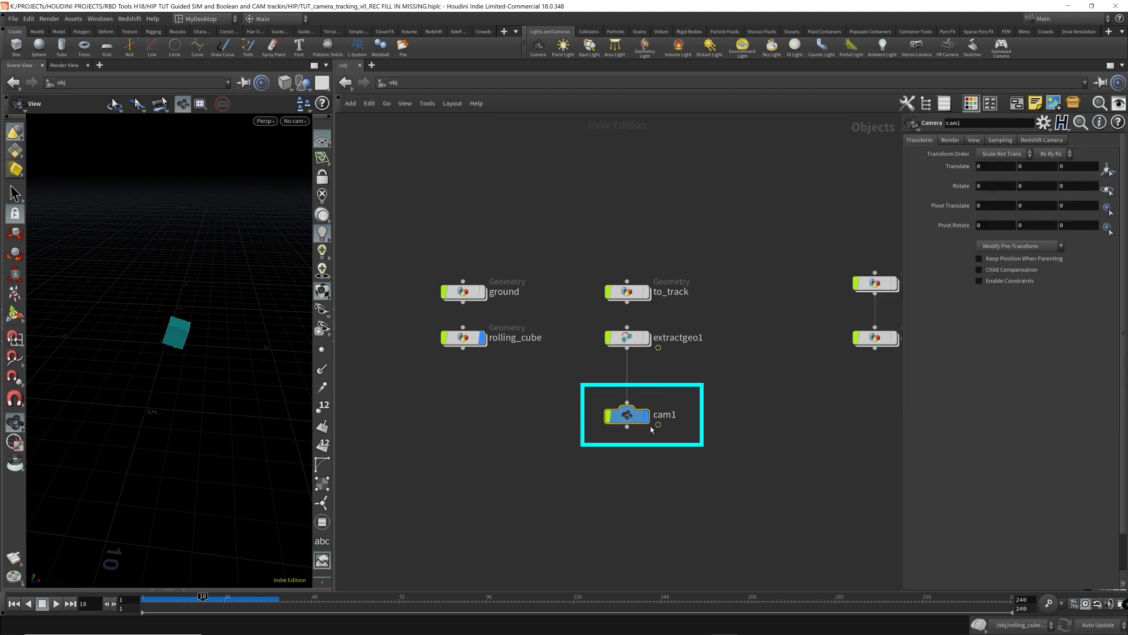
left_click(627, 404)
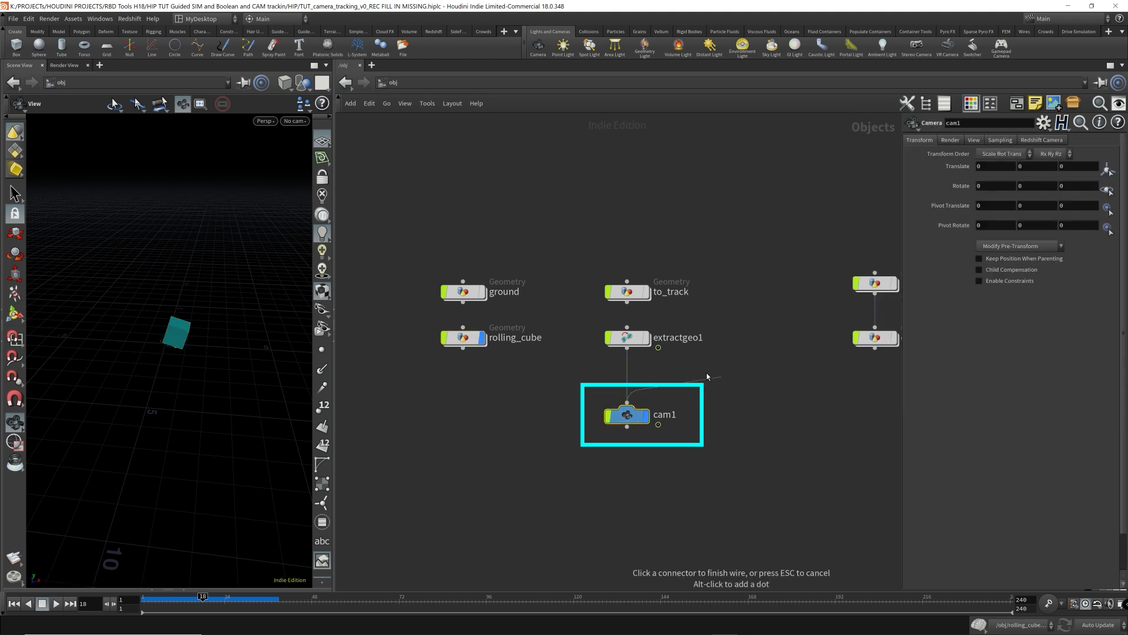
left_click(469, 368)
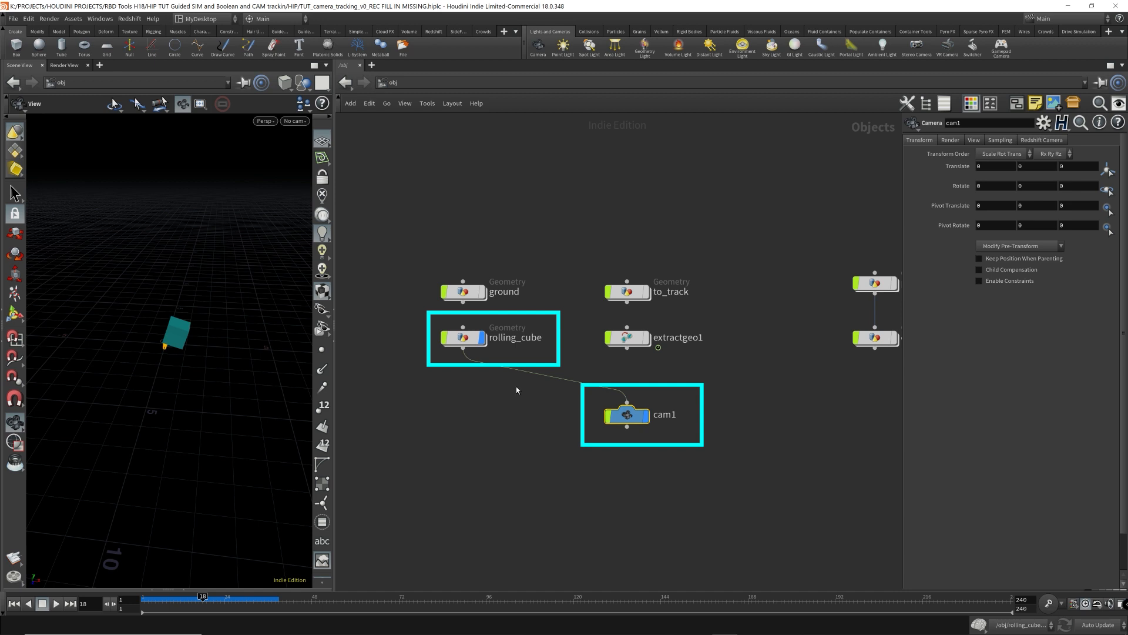
left_click_drag(614, 407, 451, 379)
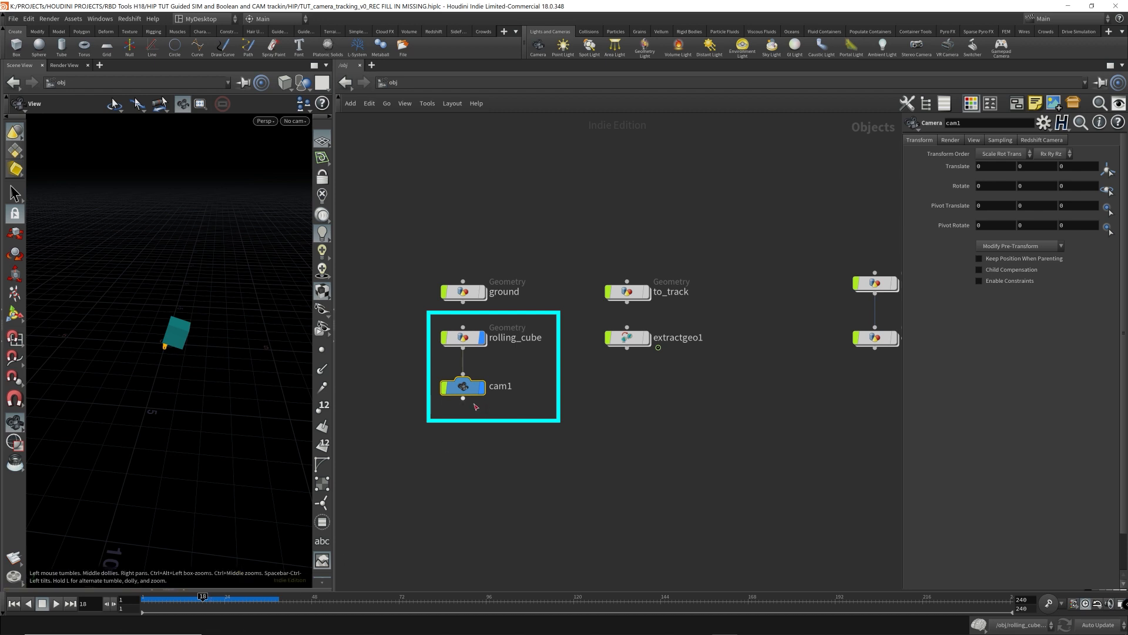
mouse_move(202, 599)
left_mouse_down()
mouse_move(151, 601)
mouse_move(269, 607)
mouse_move(160, 605)
mouse_move(225, 606)
left_mouse_up()
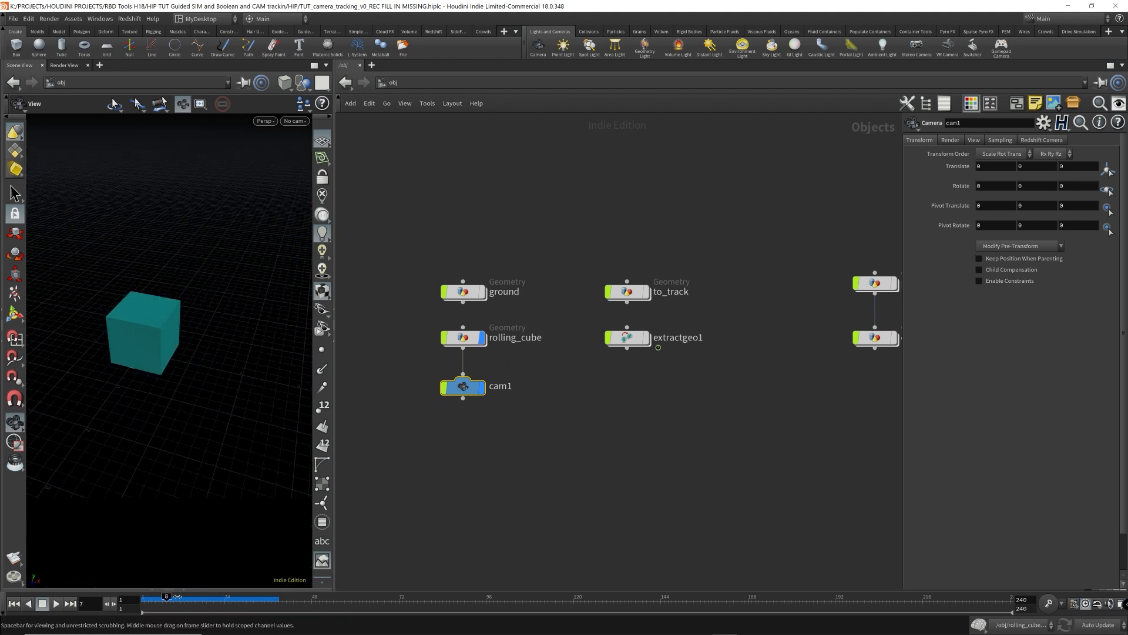
- Scrub the timeline to frame 29 and inspect the network inside rolling_cube before returning to object level
left_click_drag(171, 603, 242, 603)
double_click(464, 339)
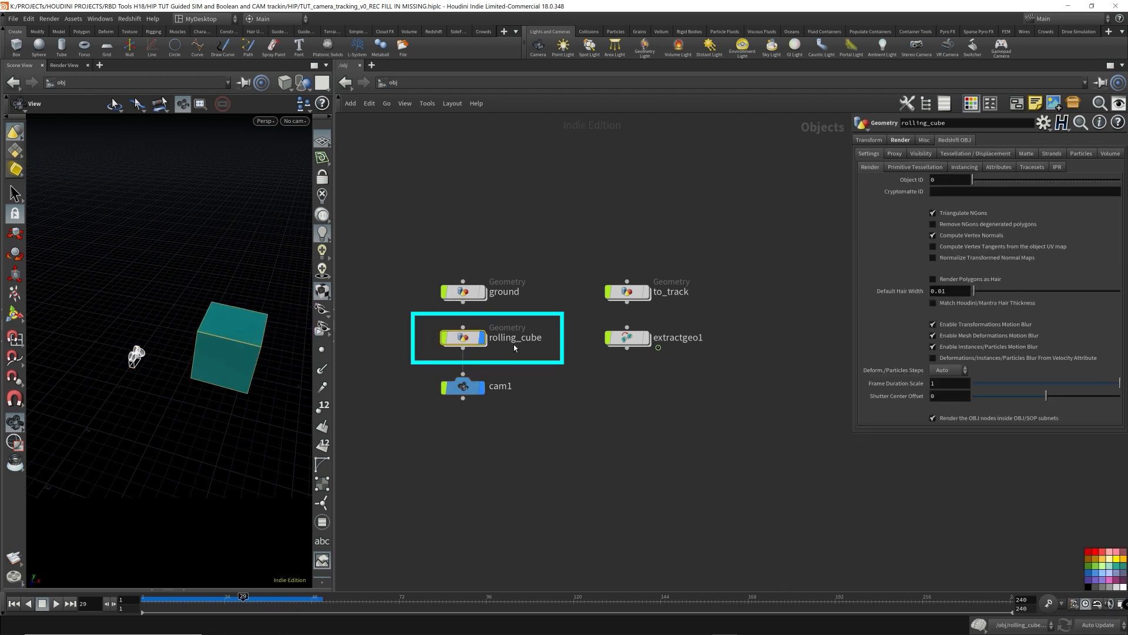
middle_click_drag(551, 361, 452, 355)
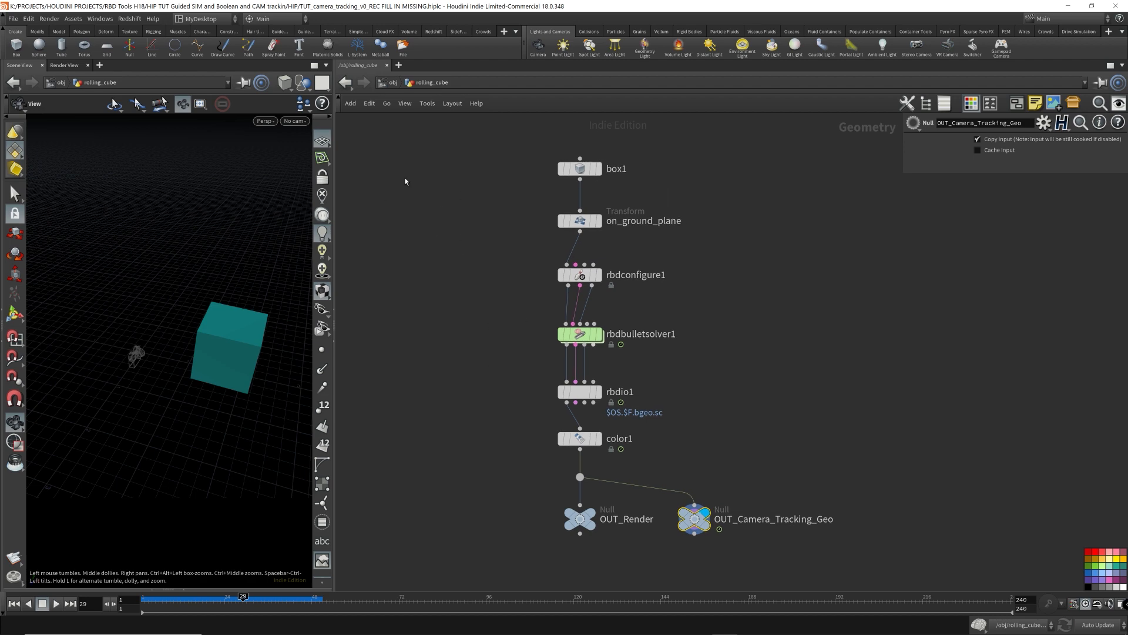
left_click(400, 84)
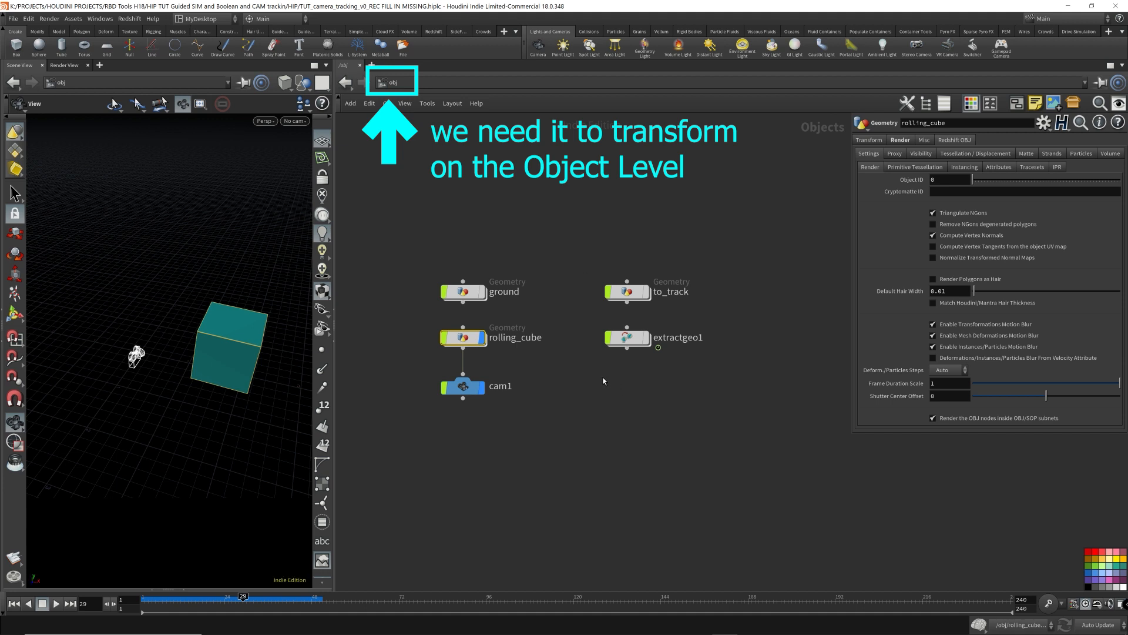
- Examine extractgeo1's Source Geometry and Destination Geometry paths
left_click_drag(595, 374, 753, 323)
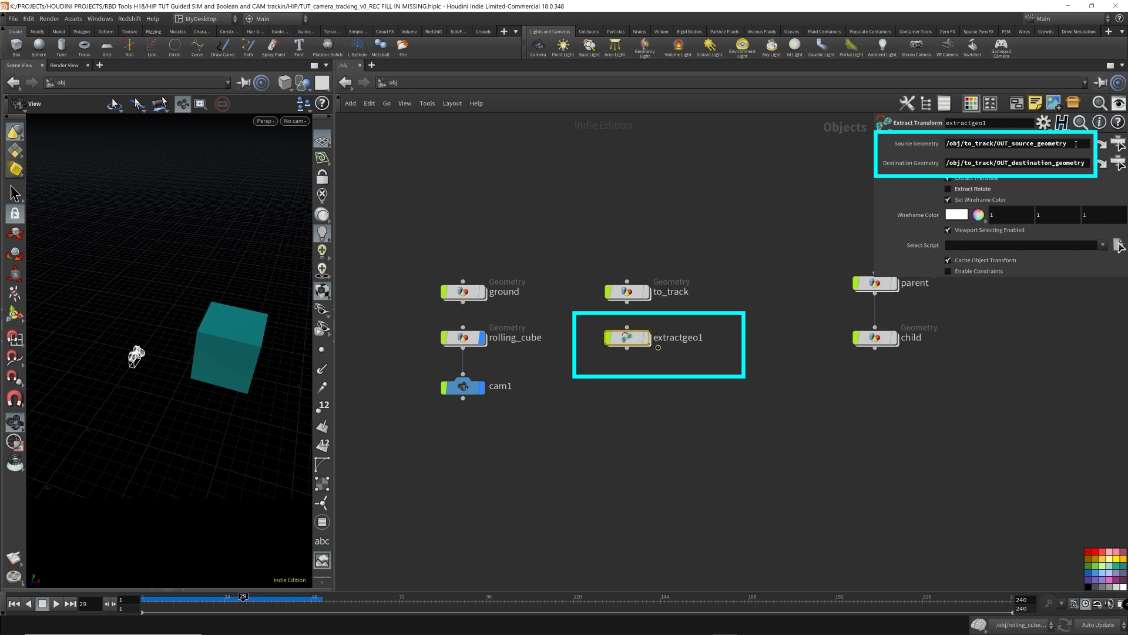
left_click_drag(1076, 144, 947, 144)
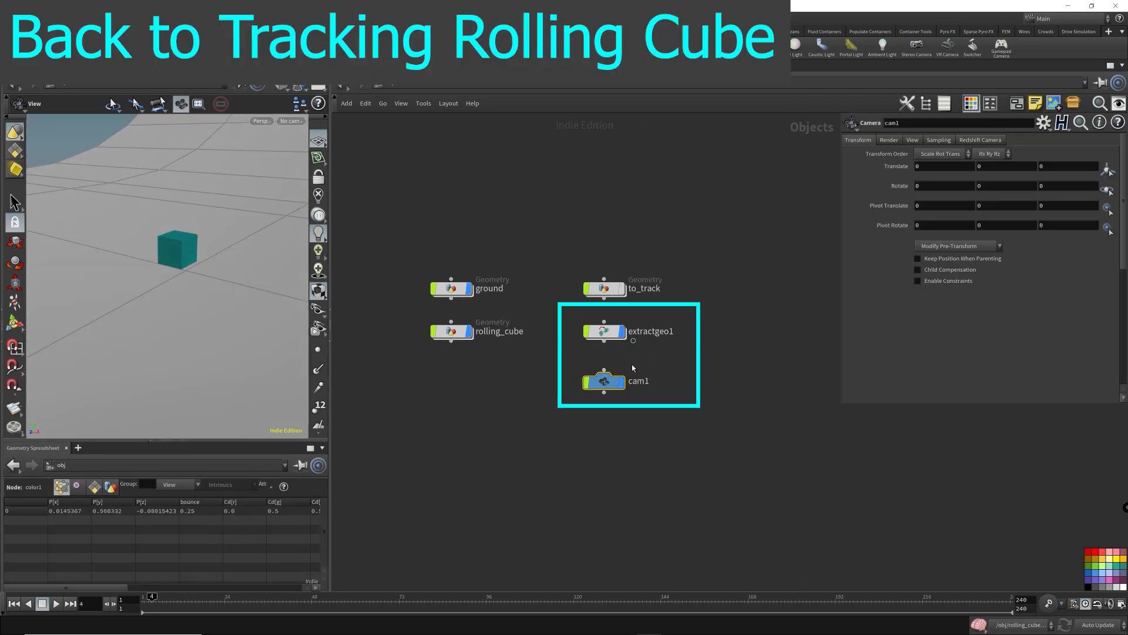
- Parent cam1 to extractgeo1 by wiring the Extract Transform's output into the camera's input
left_click(604, 335)
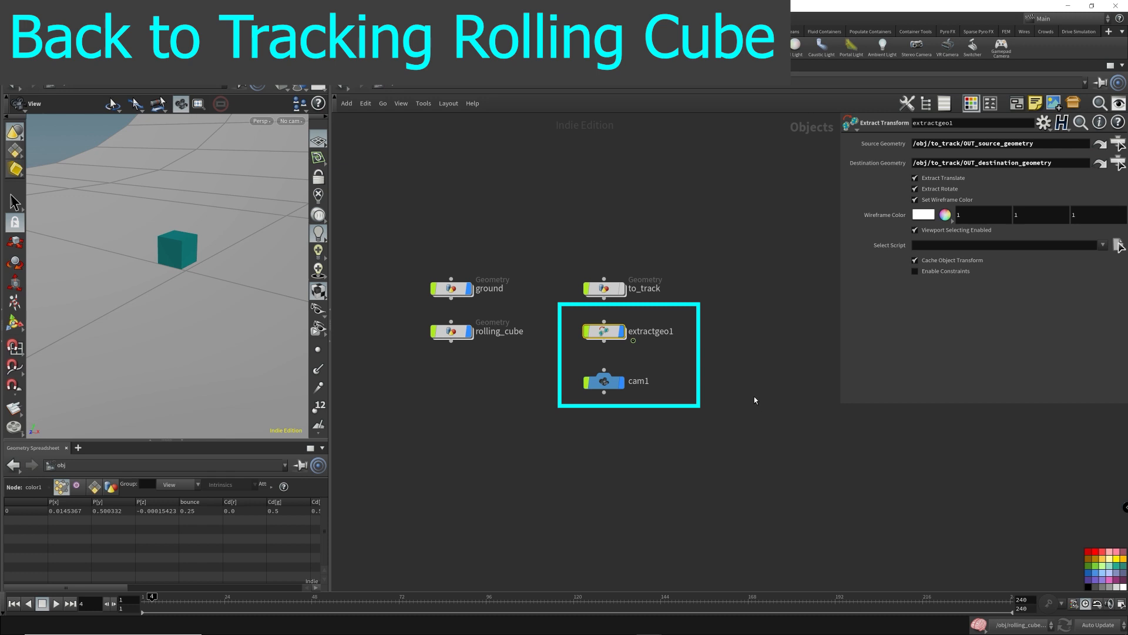
left_click(604, 369)
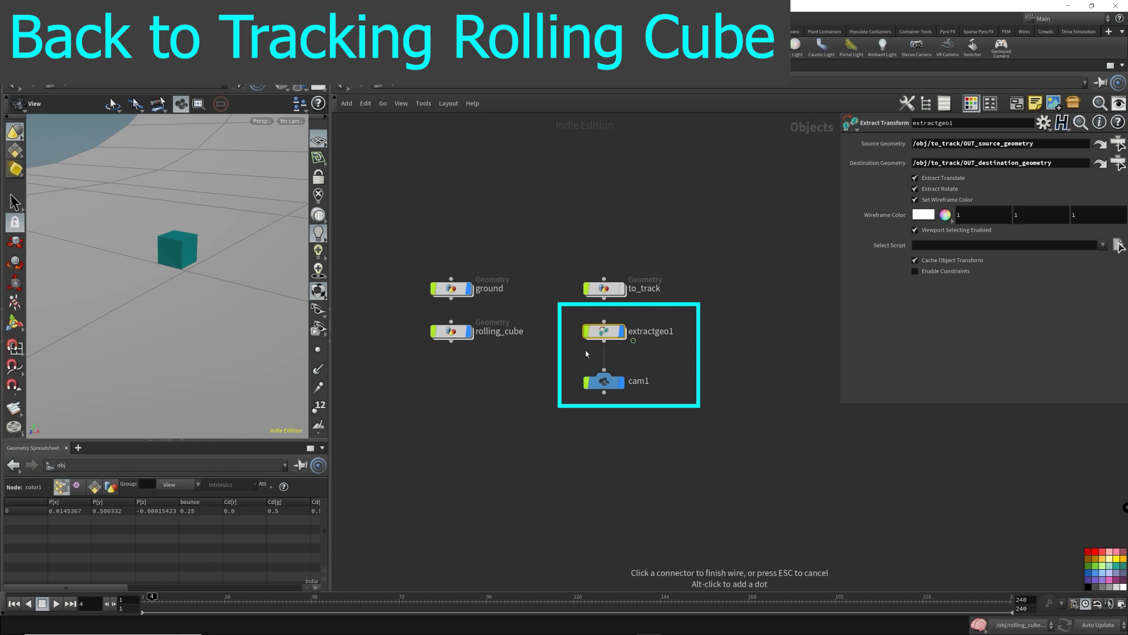
key("Escape")
left_click_drag(562, 349, 691, 319)
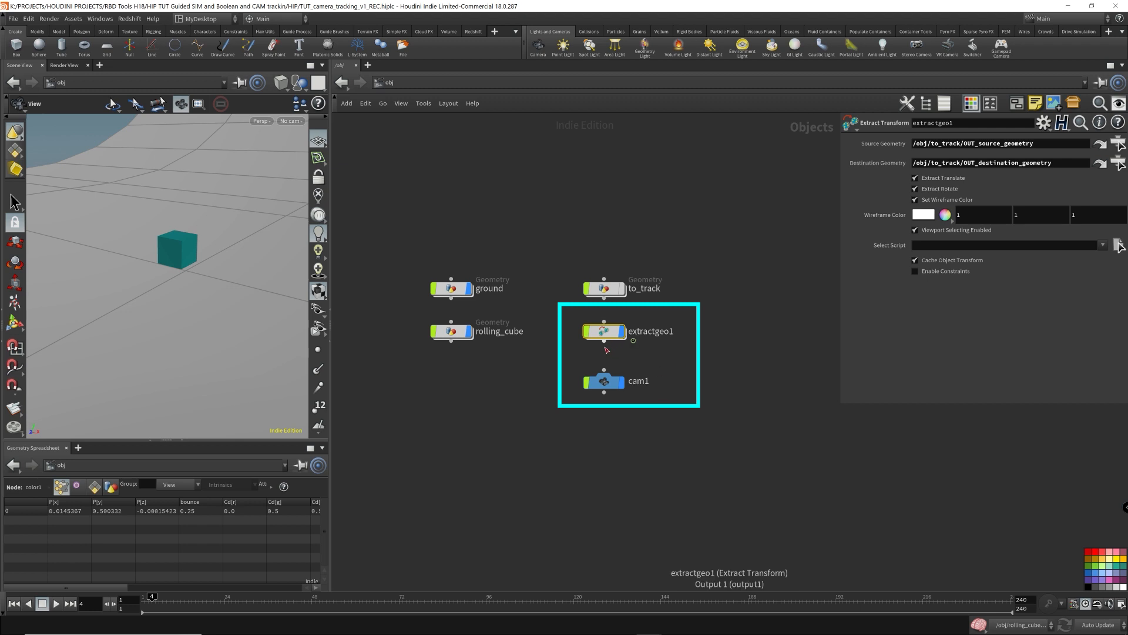
left_click_drag(605, 341, 606, 371)
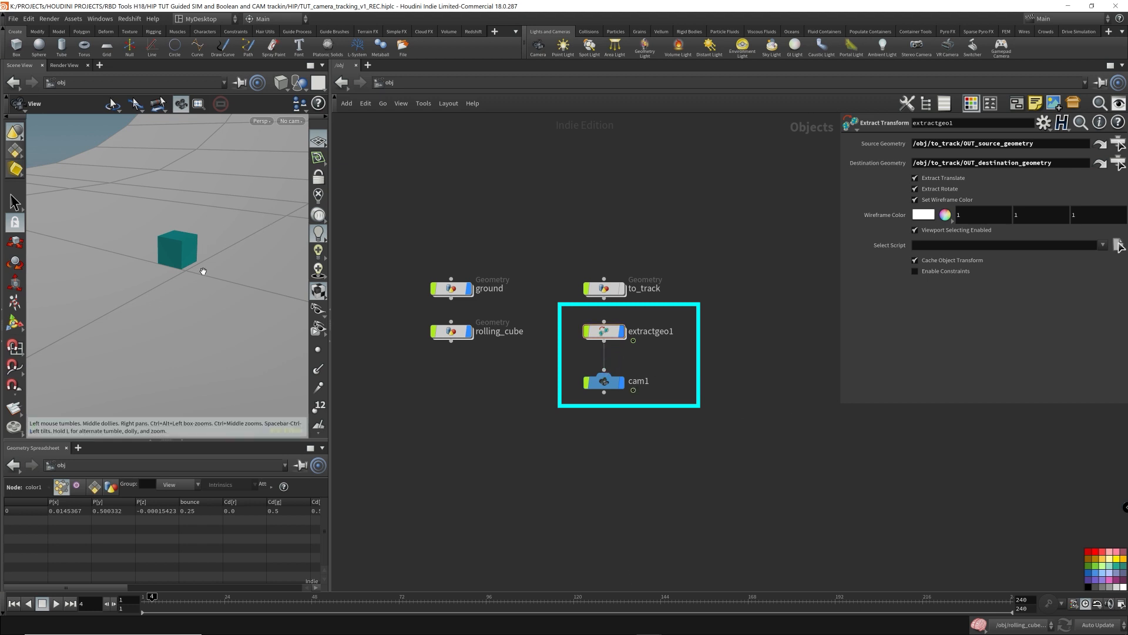
- Switch the viewport to wireframe and turn off Extract Rotate on extractgeo1 so only translation is tracked
key("shift+w")
mouse_move(185, 246)
left_mouse_down()
mouse_move(220, 236)
mouse_move(191, 245)
left_mouse_up()
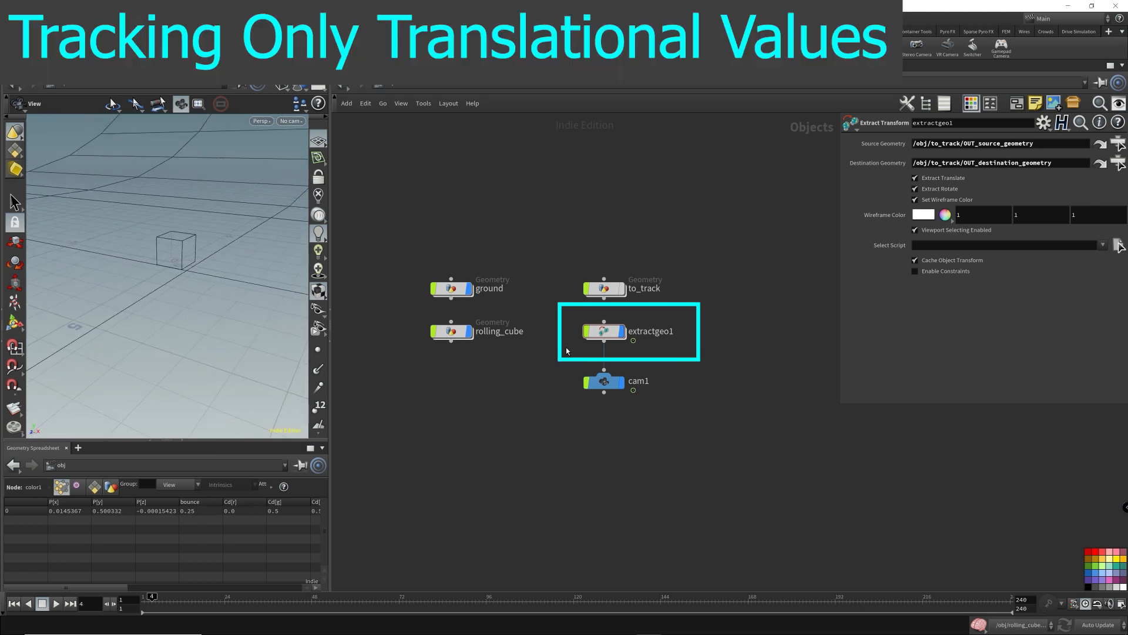
left_click(604, 331)
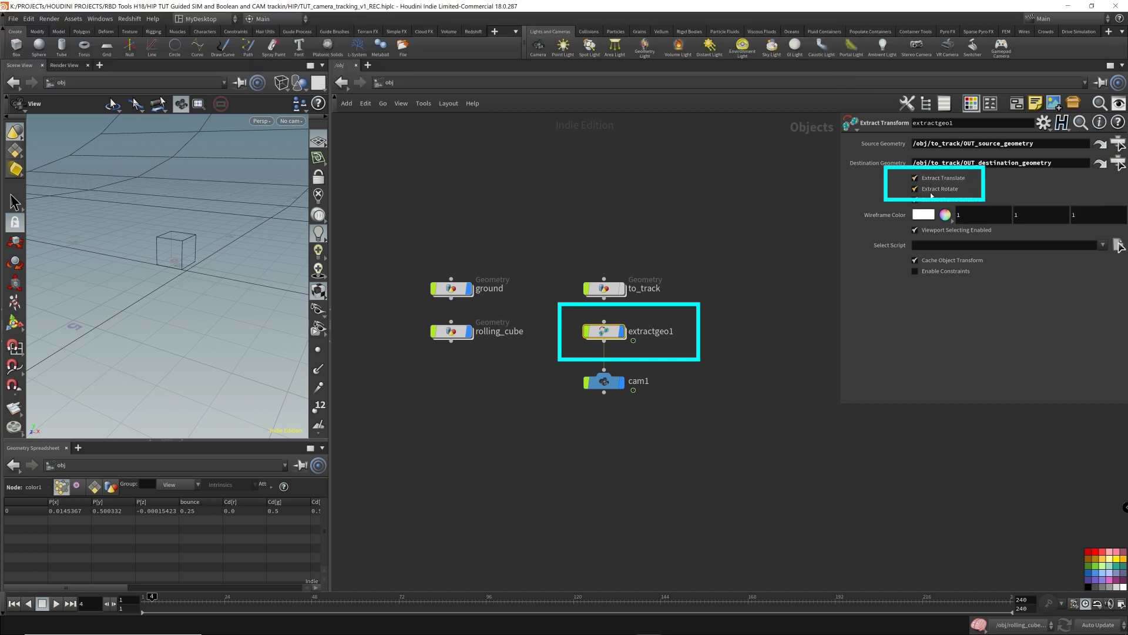
left_click(915, 190)
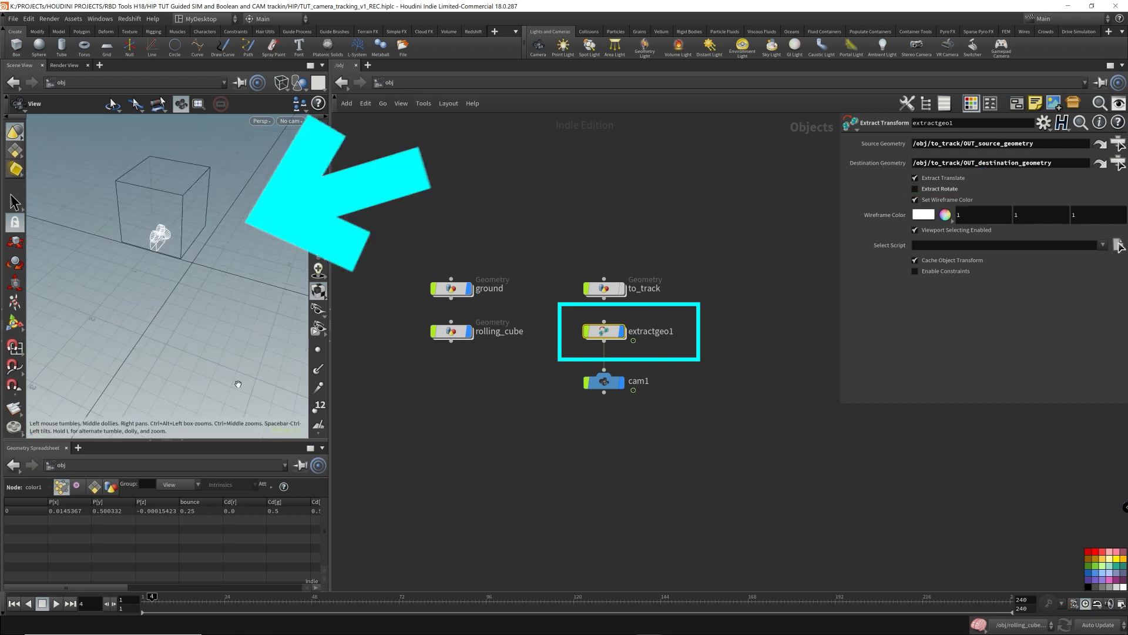
- Turn the lower pane into a Scene Viewer, enlarge it, and look through cam1
left_click(32, 449)
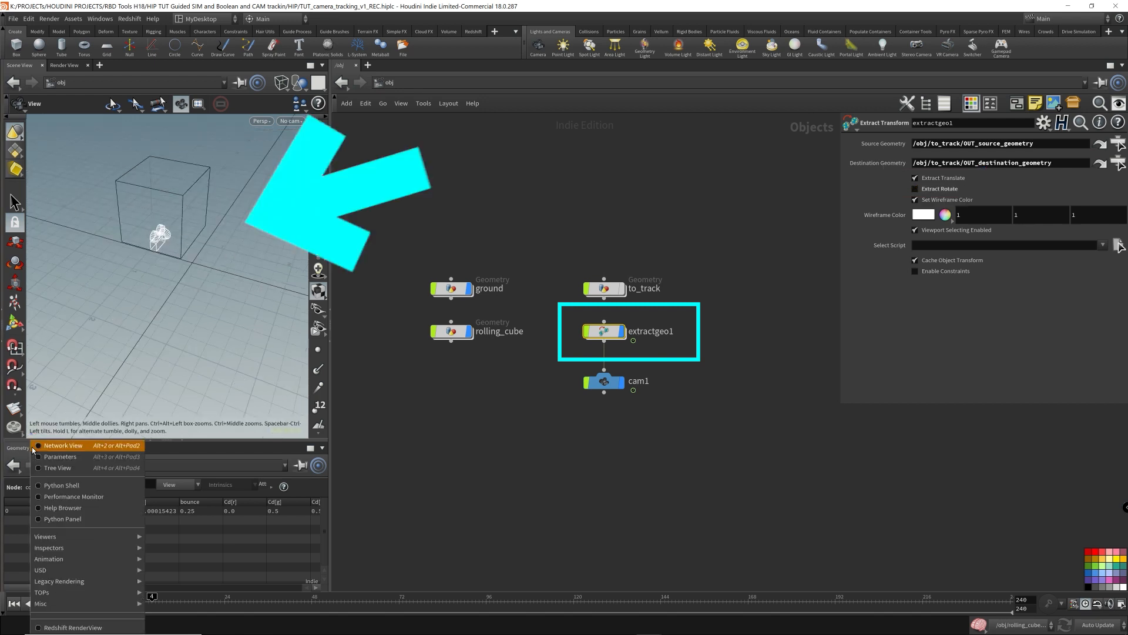
mouse_move(59, 536)
left_click(172, 537)
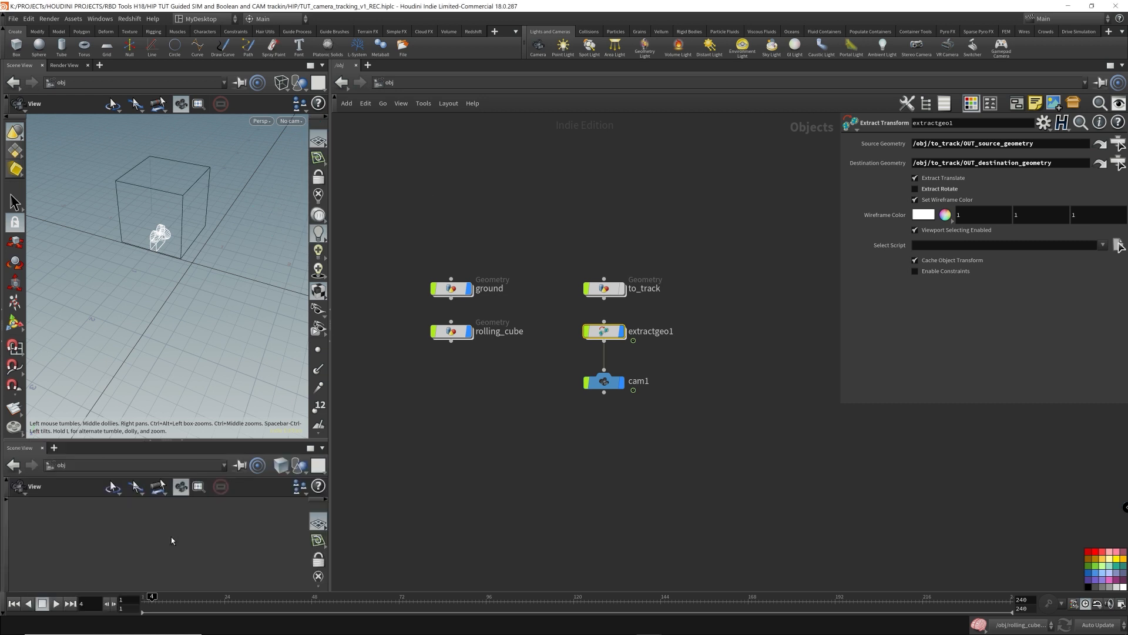
left_click_drag(238, 440, 241, 363)
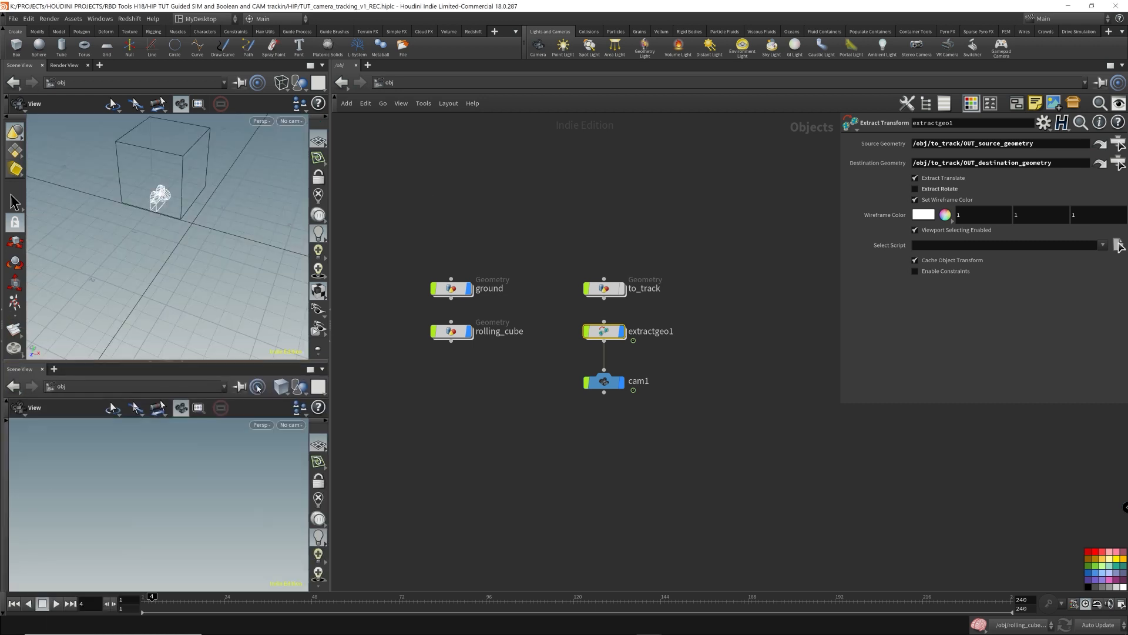
left_click(281, 426)
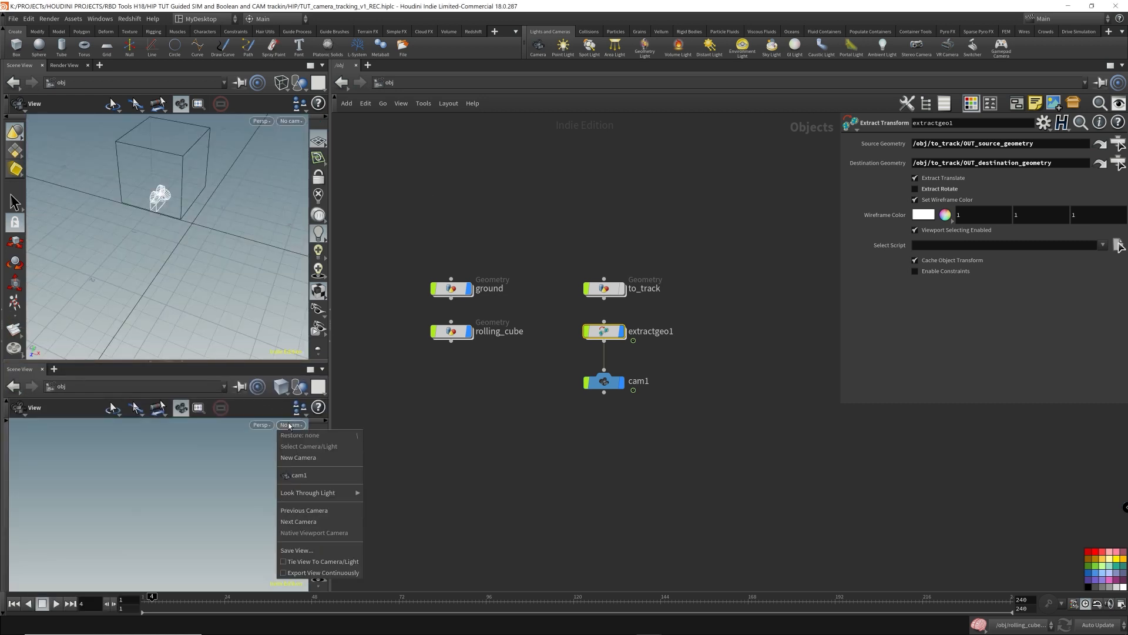
left_click(315, 476)
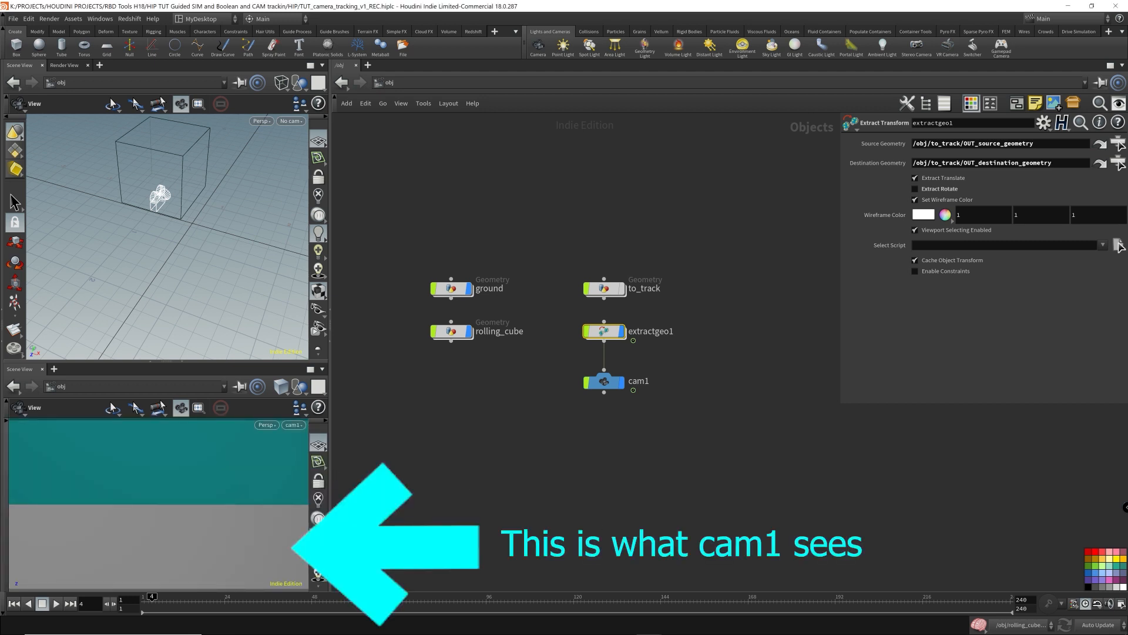
- Inside to_track, insert a Transform node below object_merge1 on the destination geometry branch
left_click_drag(191, 167, 198, 222)
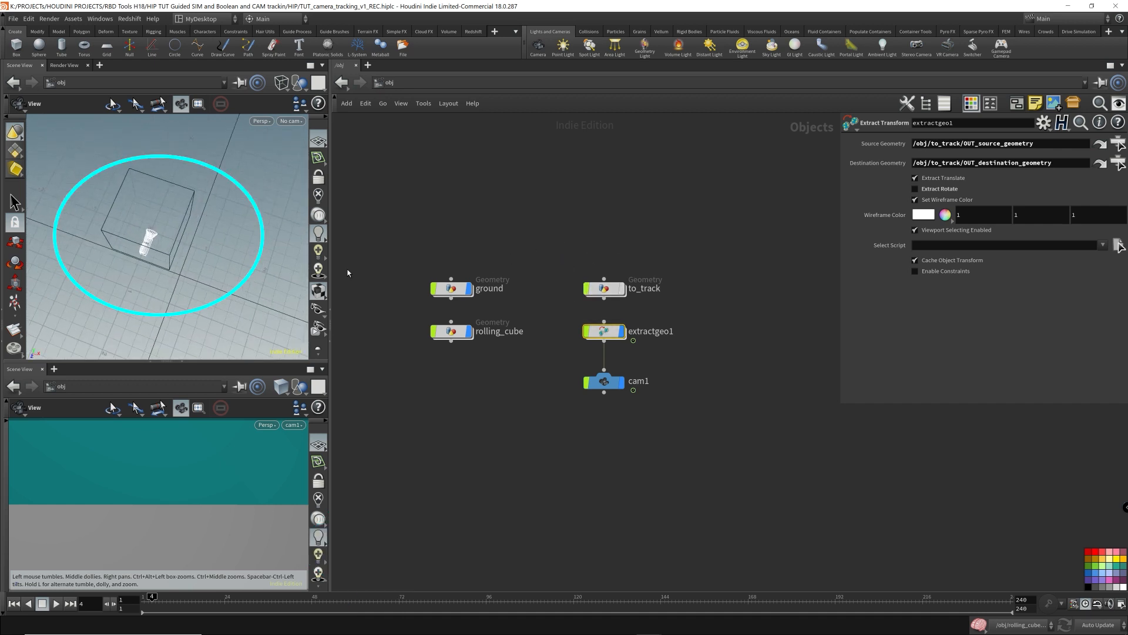
middle_click_drag(250, 247, 116, 241)
left_click_drag(261, 275, 202, 221)
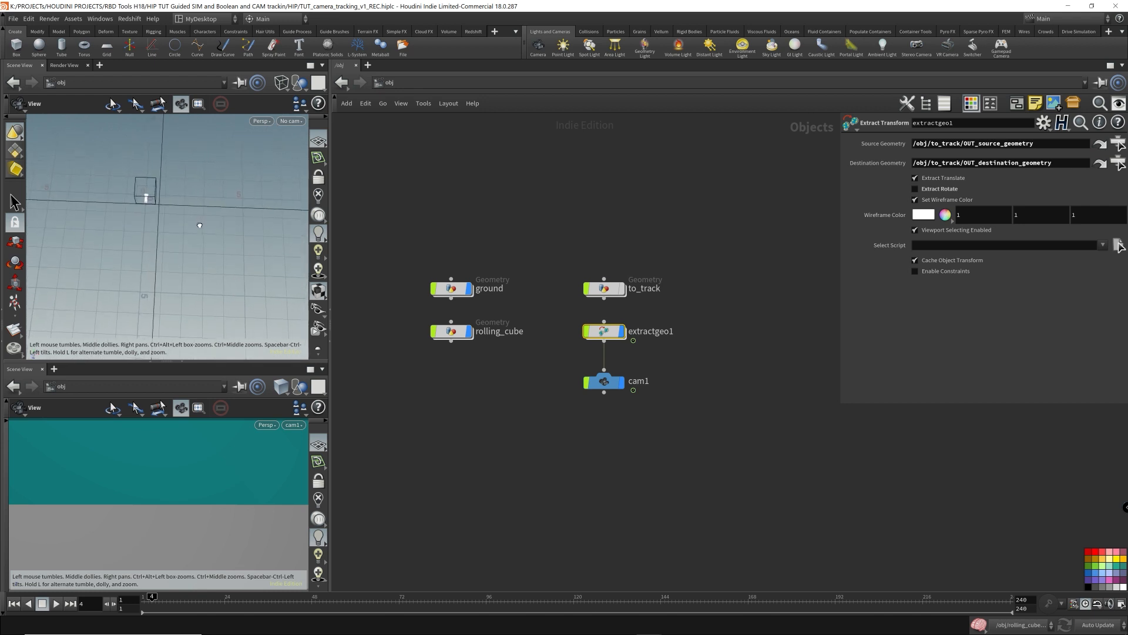
left_click(605, 289)
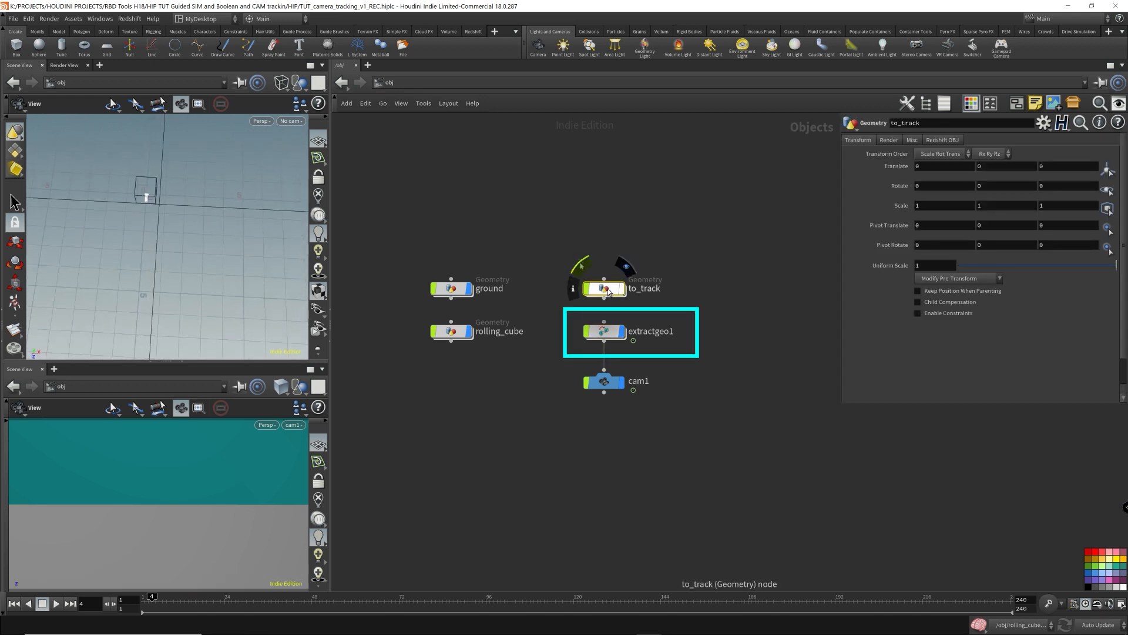
left_click(614, 332)
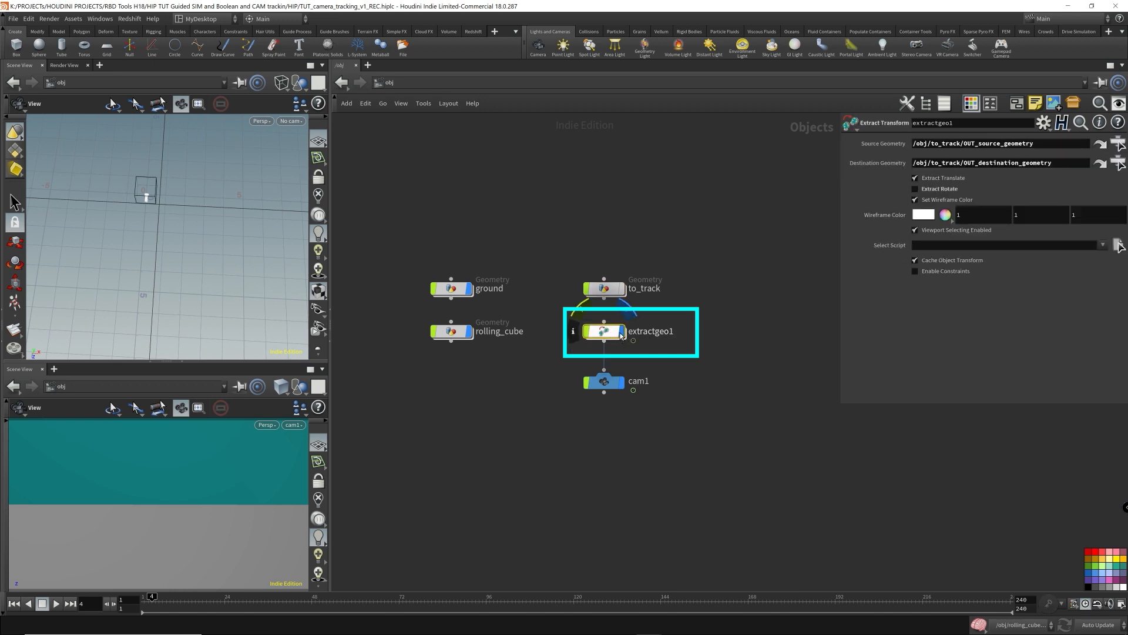
left_click(609, 289)
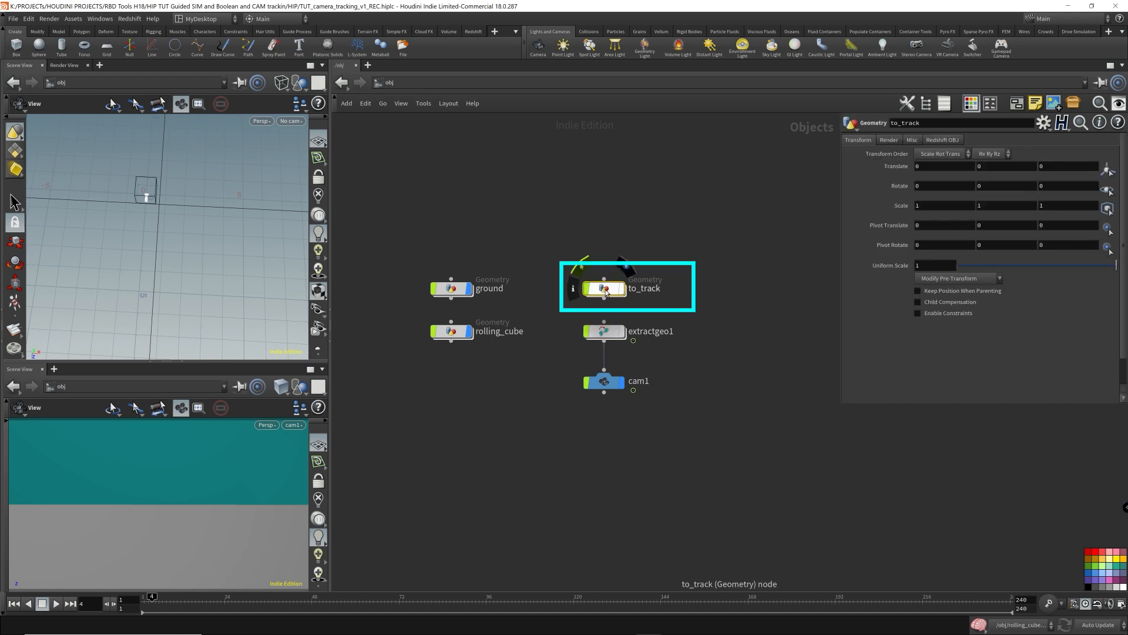
double_click(607, 290)
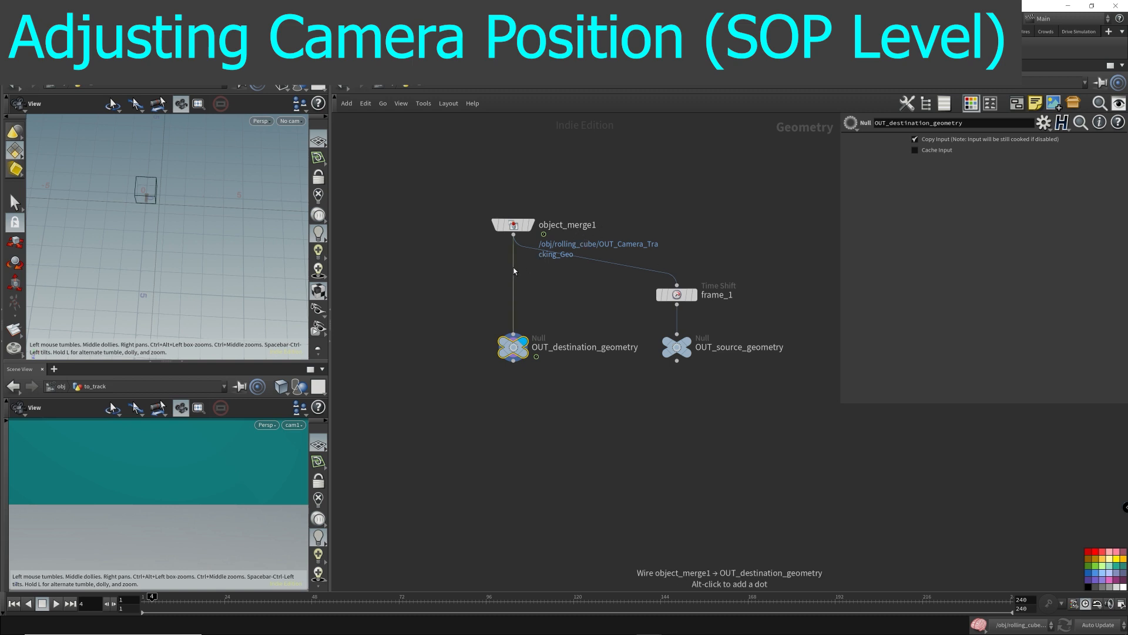
left_click_drag(514, 270, 514, 157, "alt")
key("Tab")
type("tran")
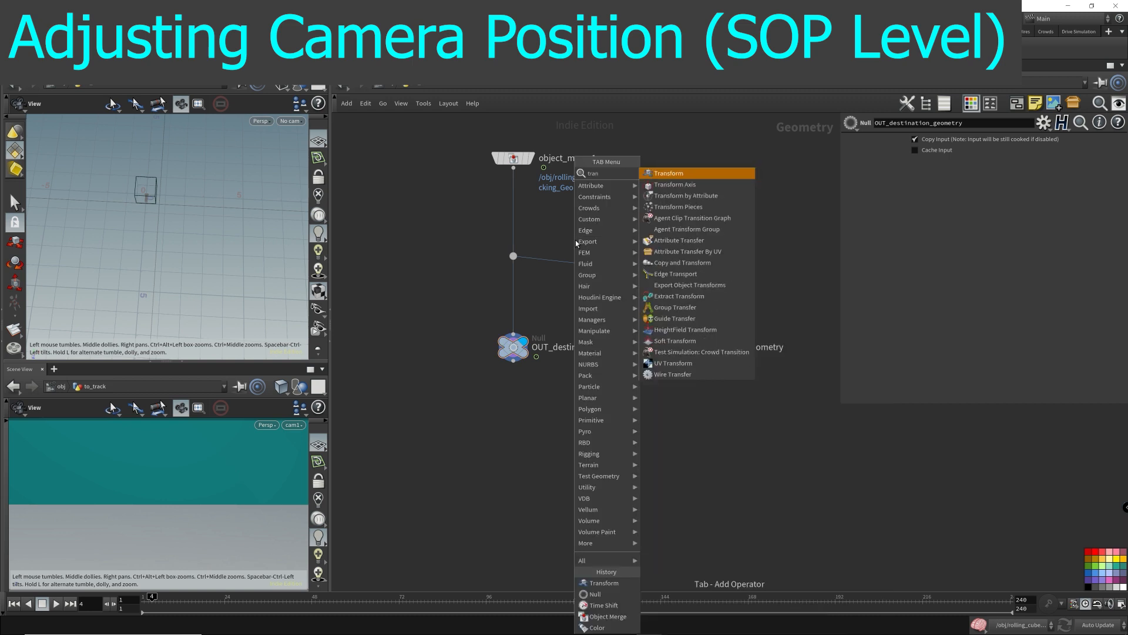
key("Return")
left_click(498, 206)
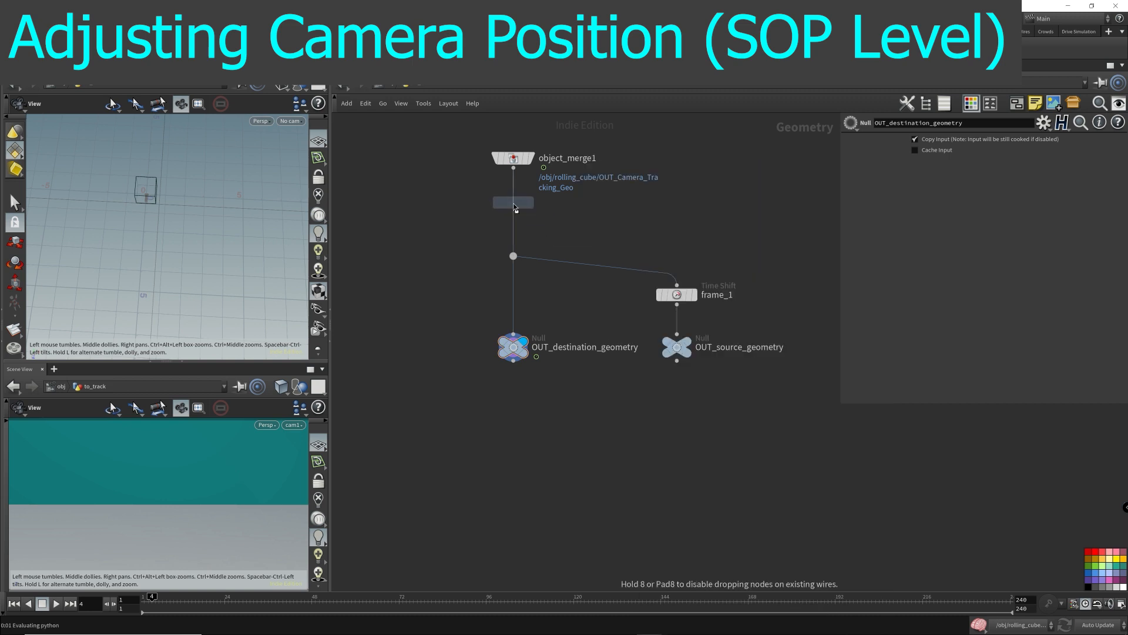
left_click_drag(515, 211, 515, 210)
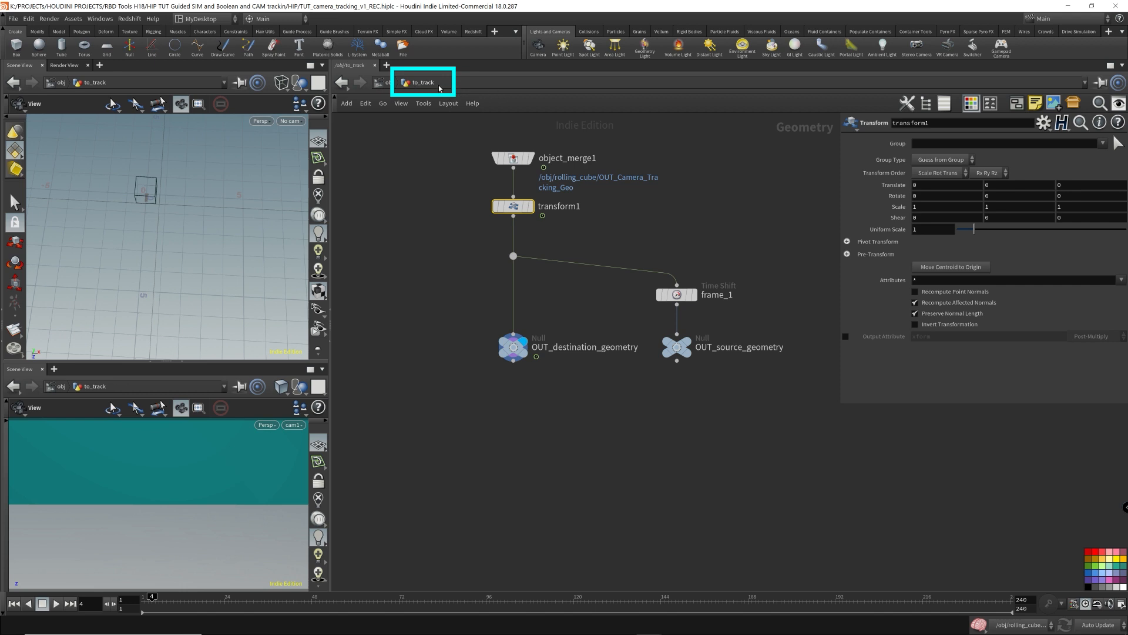
- Set transform1's Translate Z to 4 and scrub the timeline to review the camera offset
left_click(393, 86)
left_click_drag(540, 229, 681, 307)
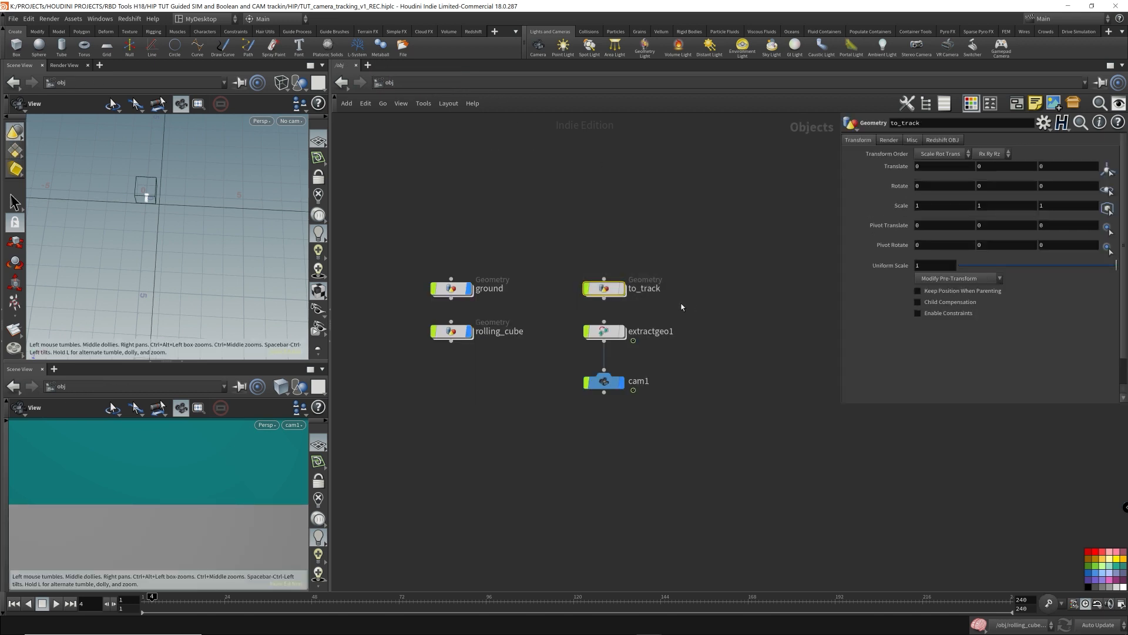
double_click(604, 291)
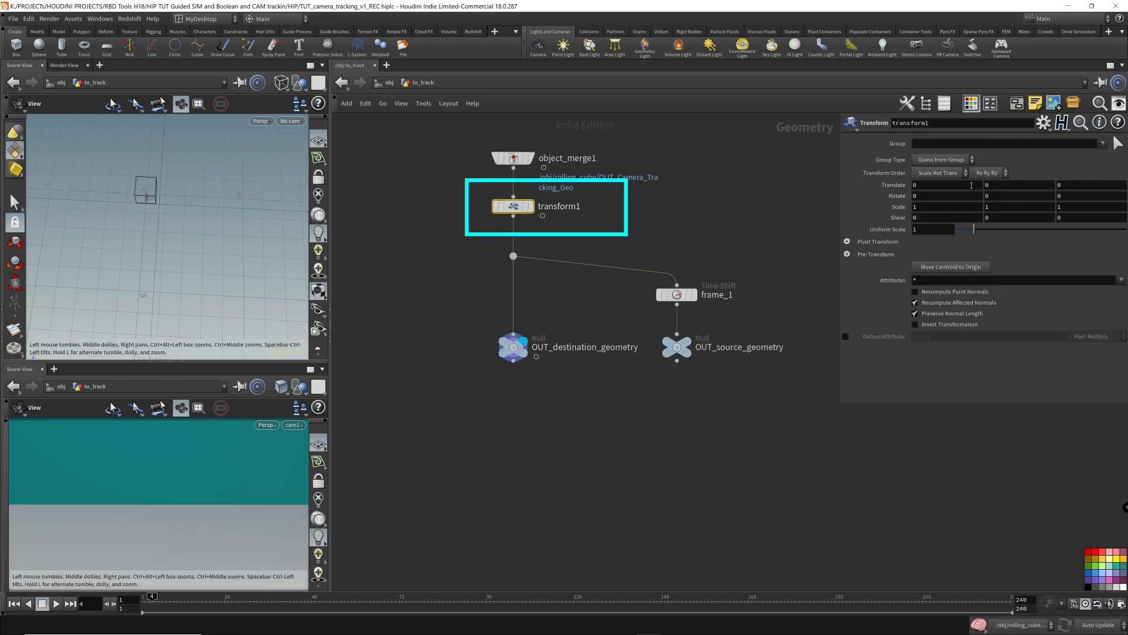
mouse_move(1086, 187)
middle_mouse_down()
mouse_move(1087, 170)
mouse_move(1085, 191)
mouse_move(1076, 185)
middle_mouse_up()
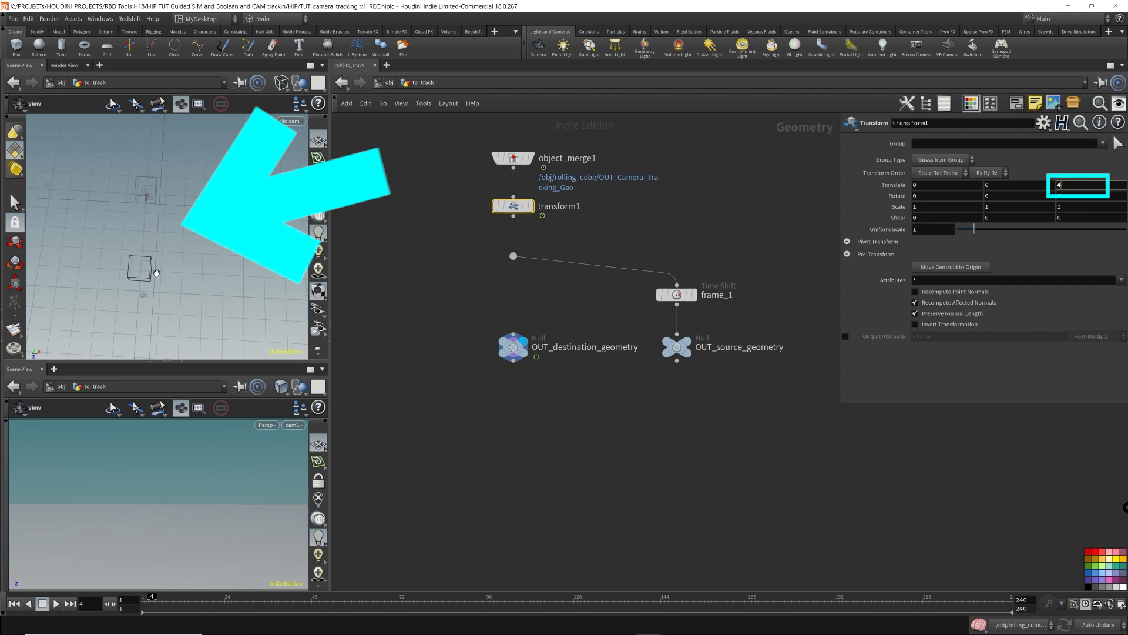
left_click_drag(156, 272, 163, 235)
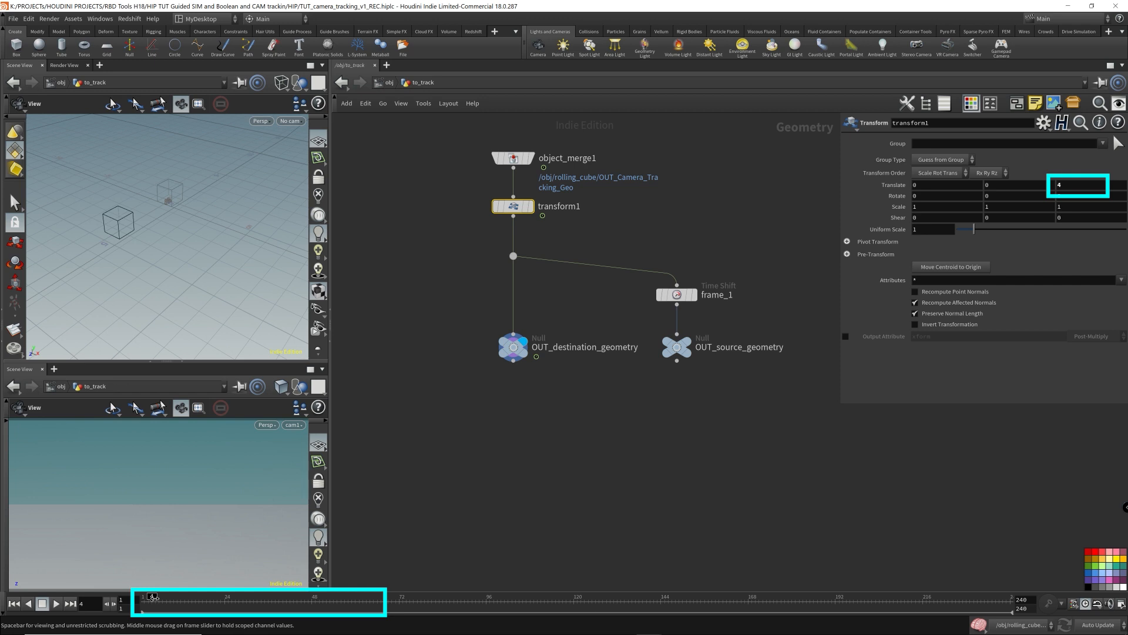
mouse_move(153, 597)
left_mouse_down()
mouse_move(560, 597)
mouse_move(119, 594)
left_mouse_up()
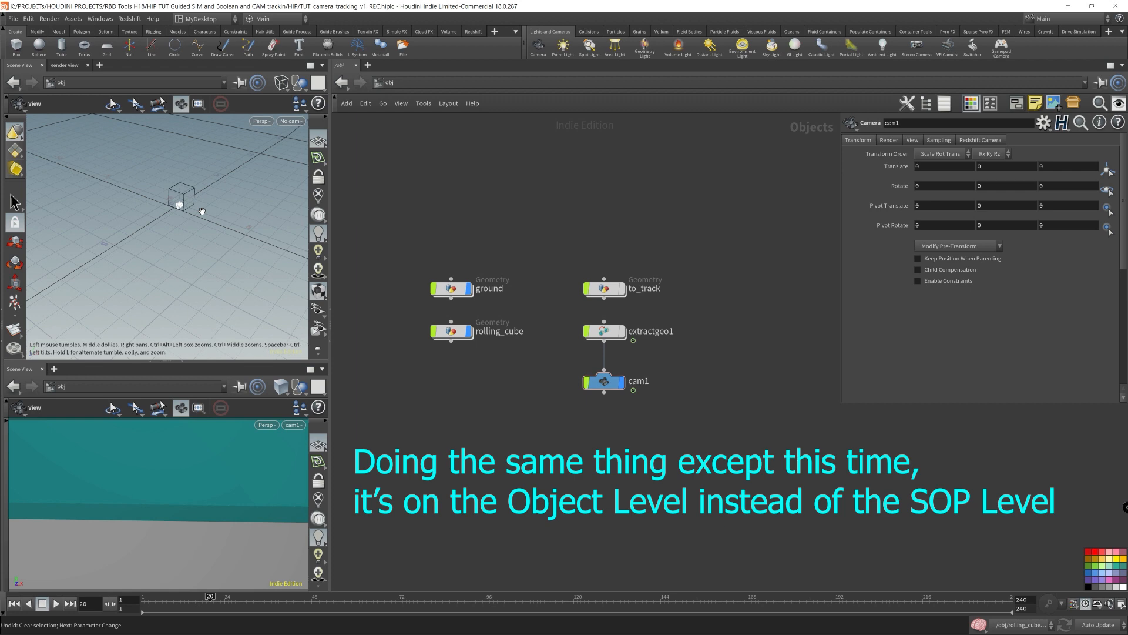
- Offset cam1 by setting its Translate Y to 0.5 and Translate Z to 6.7
mouse_move(202, 212)
left_mouse_down()
mouse_move(253, 241)
mouse_move(268, 212)
mouse_move(227, 185)
mouse_move(215, 219)
left_mouse_up()
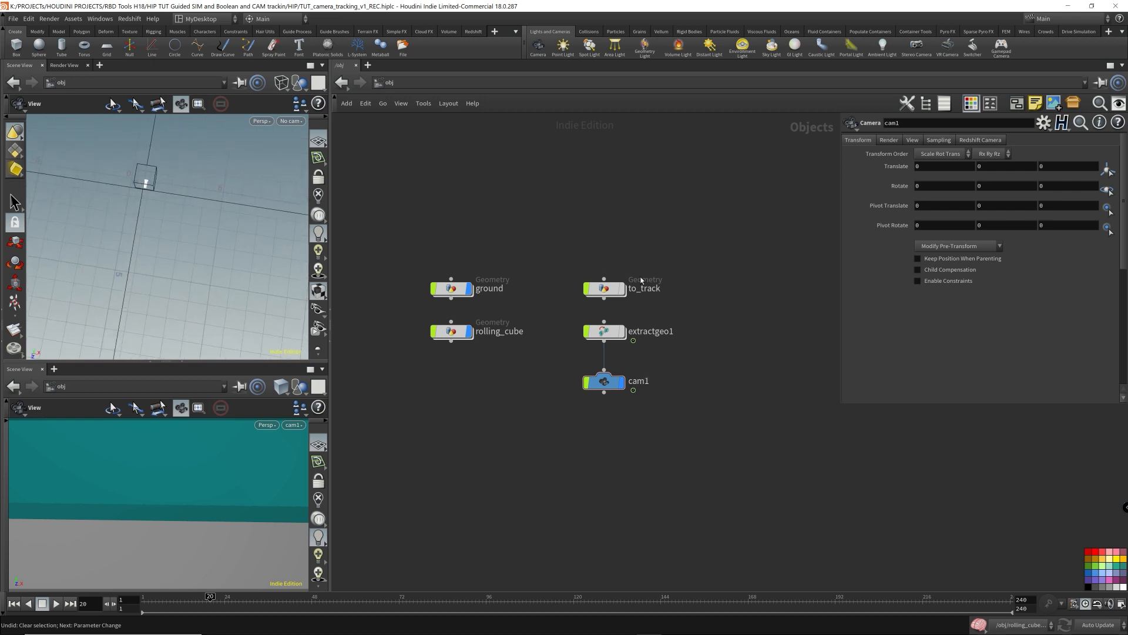
left_click(590, 380)
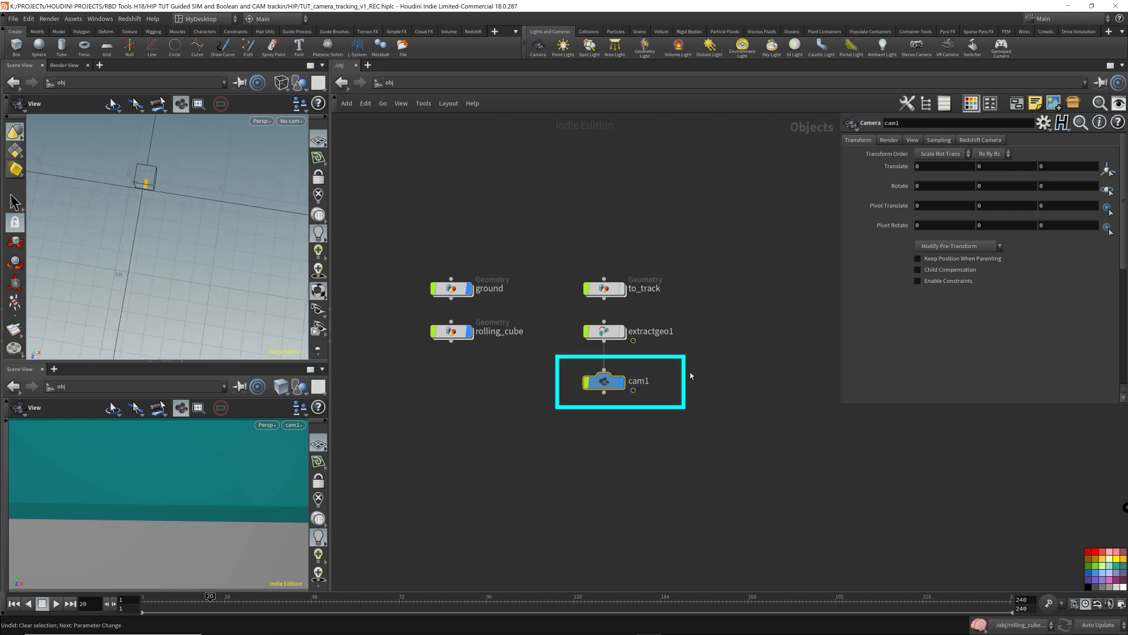
left_click(1060, 168)
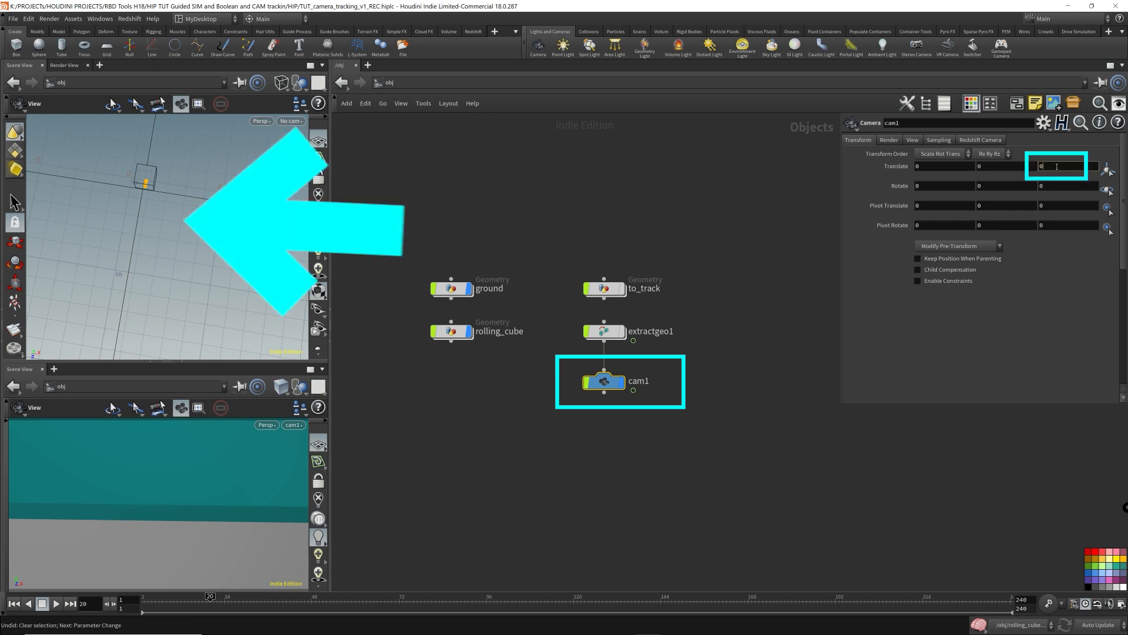
type(".8")
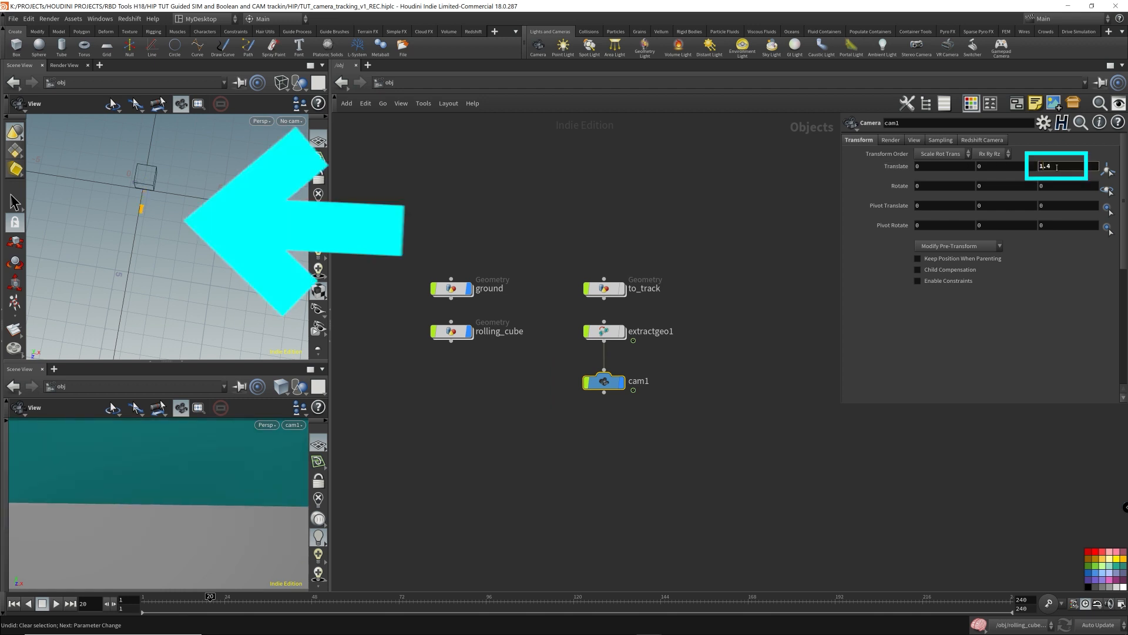
scroll(1057, 168, "up", 16)
scroll(1057, 168, "up", 4)
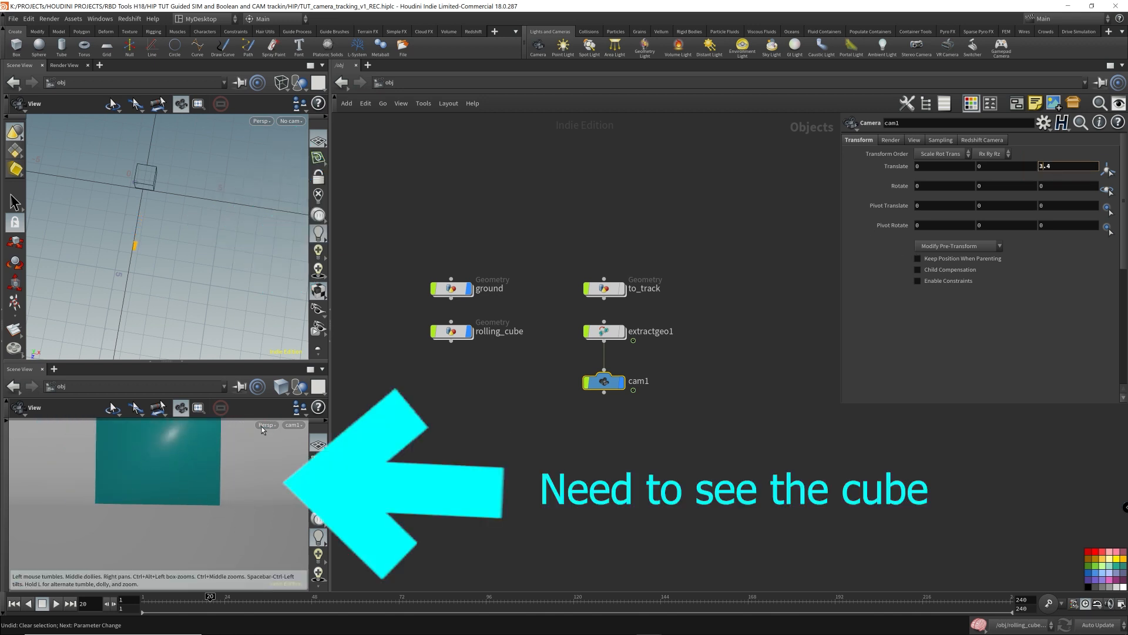
scroll(1065, 166, "up", 17)
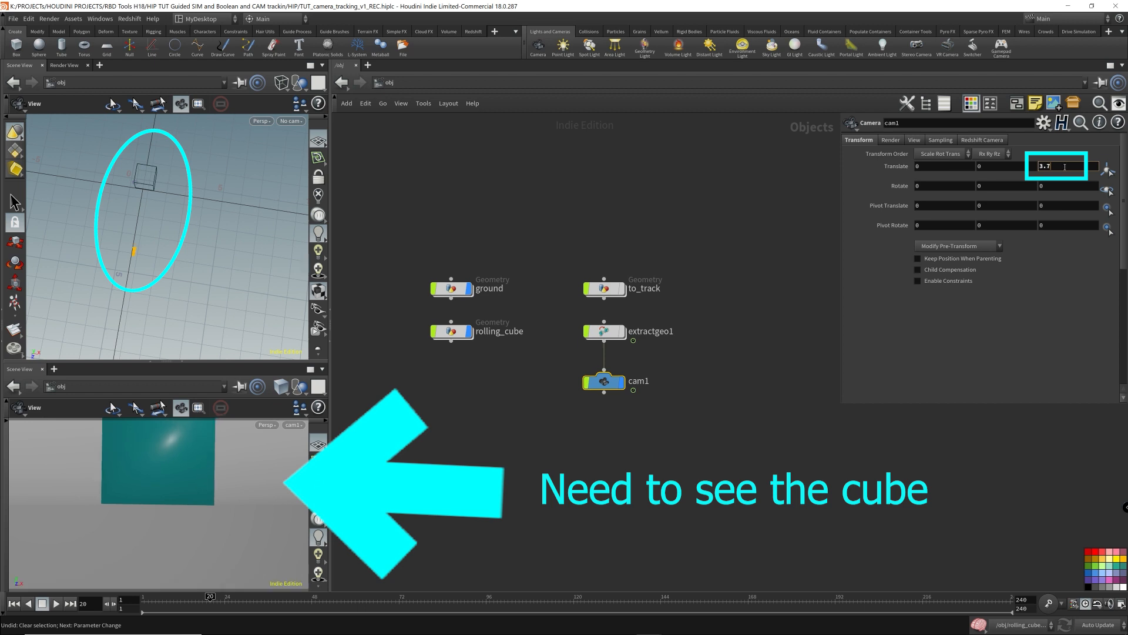
scroll(1065, 167, "up", 2)
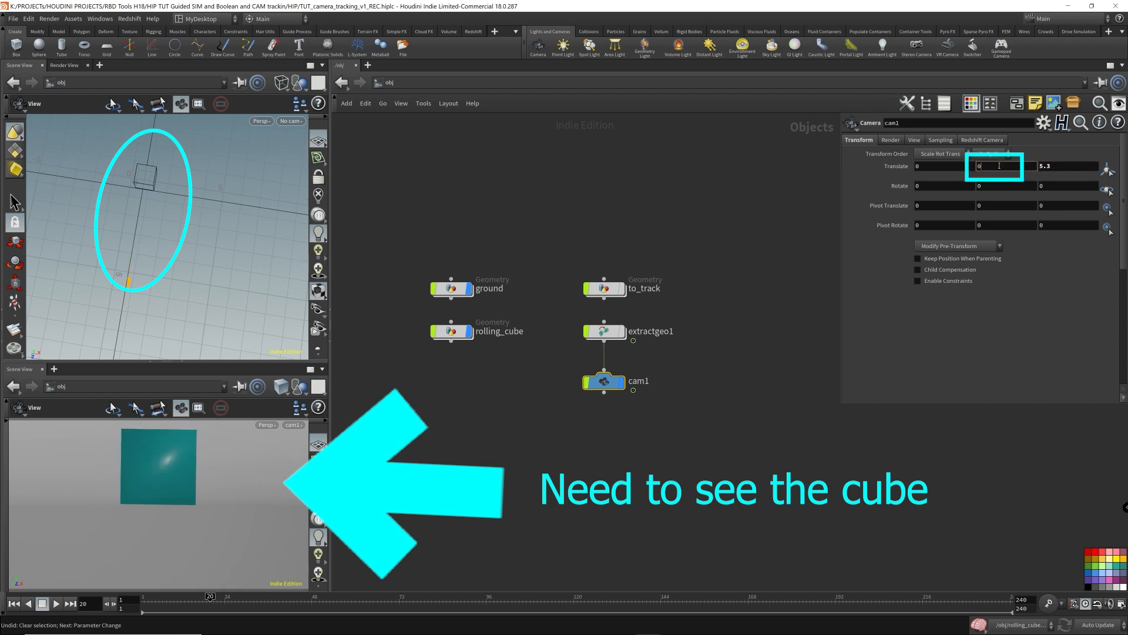
scroll(1001, 166, "up", 3)
scroll(1000, 166, "up", 1)
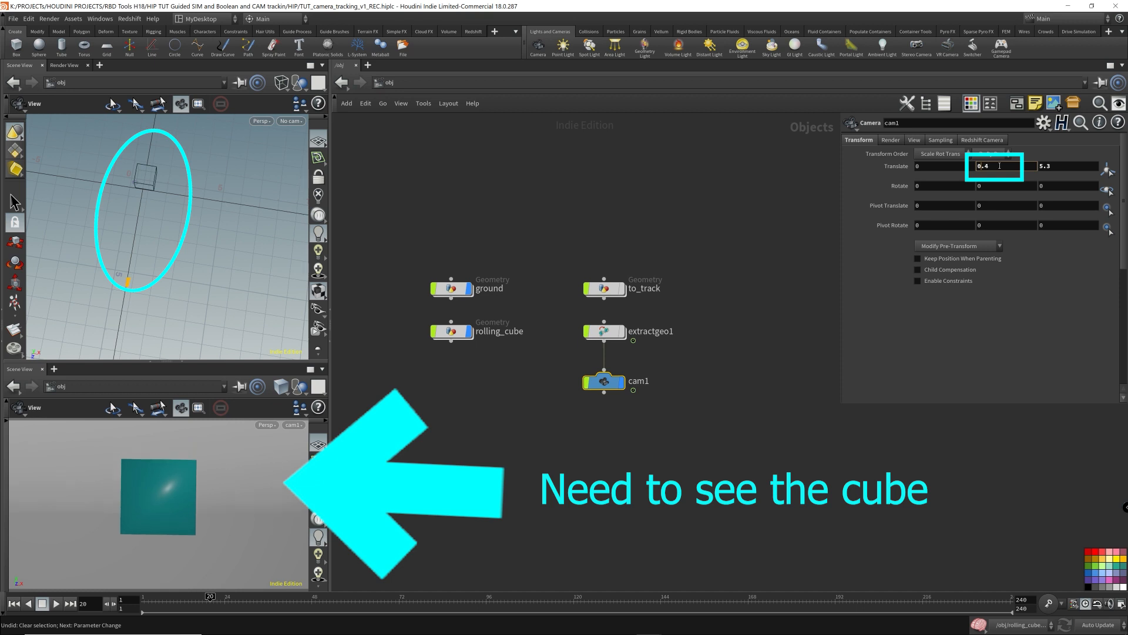
scroll(1000, 166, "up", 1)
scroll(1075, 171, "up", 15)
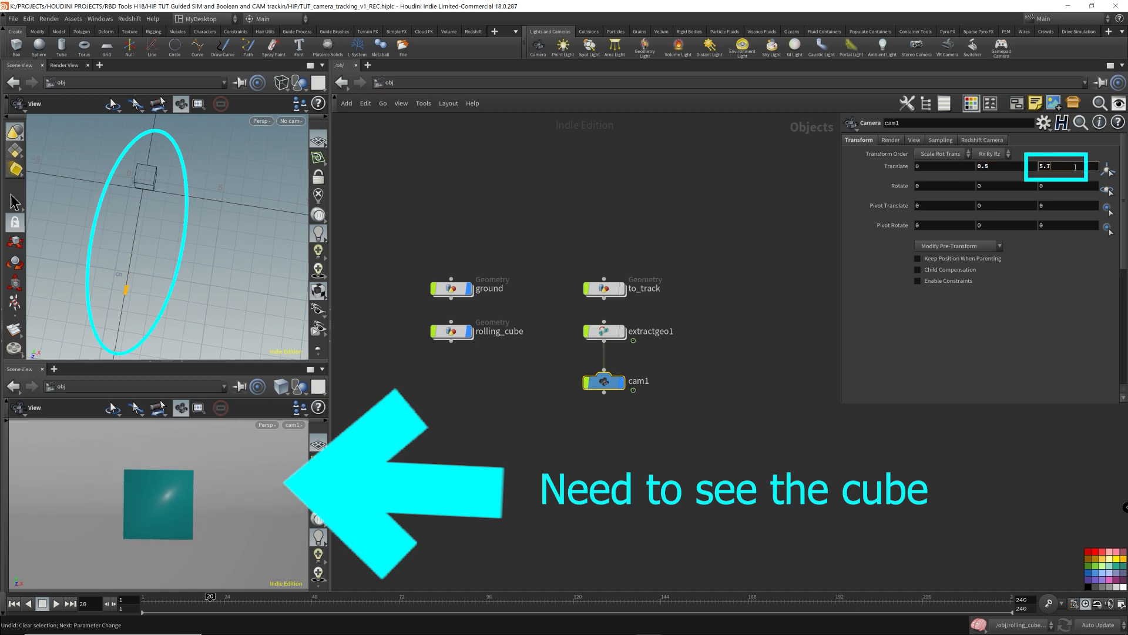
scroll(1075, 170, "down", 1)
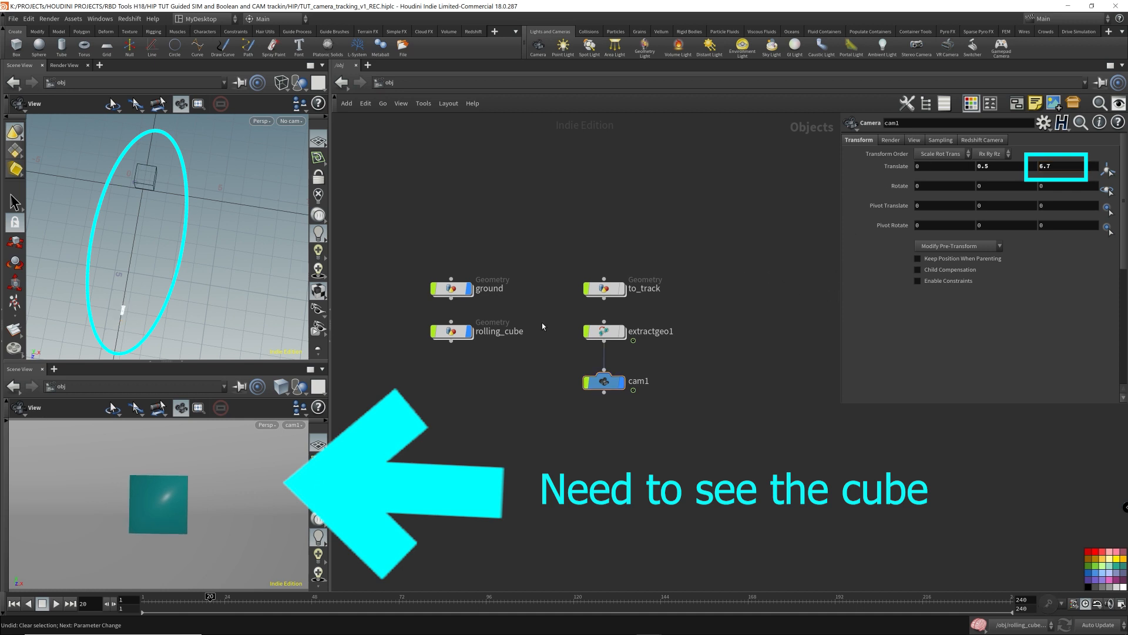
- Play back the animation and switch the upper viewport to a shaded display mode
key("Up")
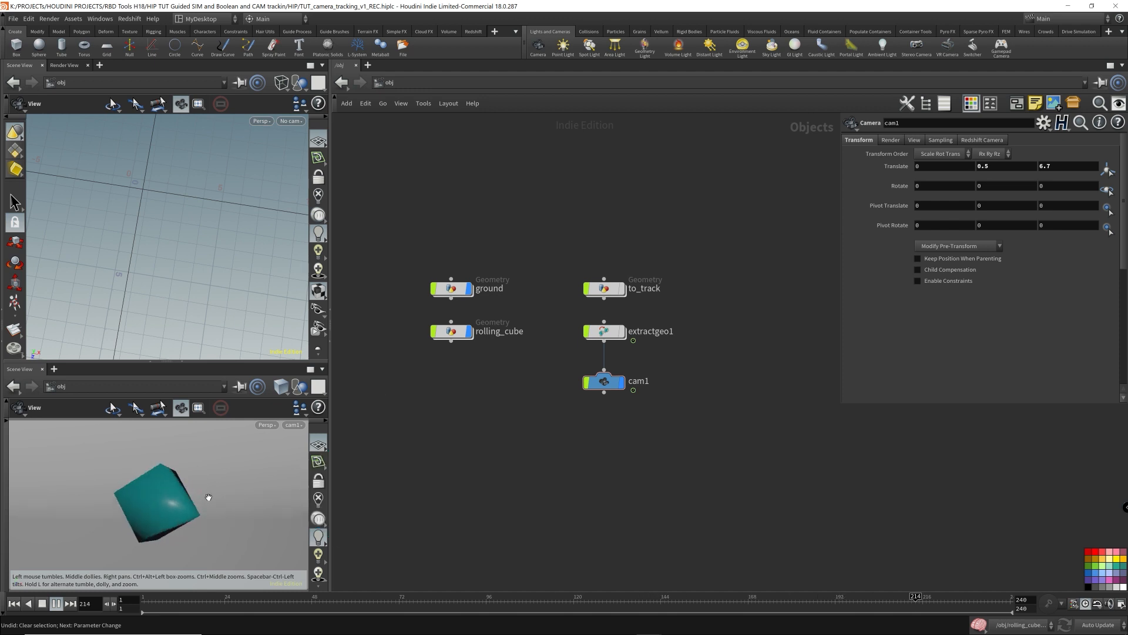
left_click(43, 599)
right_click_drag(235, 259, 229, 265)
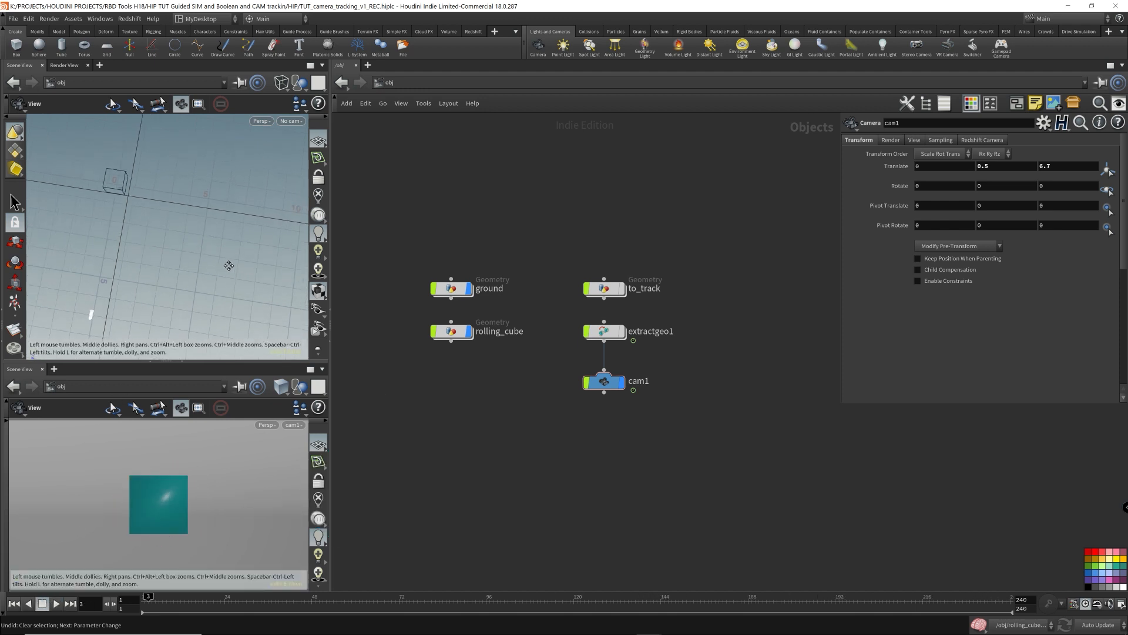
middle_click_drag(229, 264, 93, 241)
right_click_drag(245, 263, 130, 238)
mouse_move(131, 238)
left_mouse_down()
mouse_move(151, 241)
mouse_move(131, 253)
left_mouse_up()
left_click(281, 83)
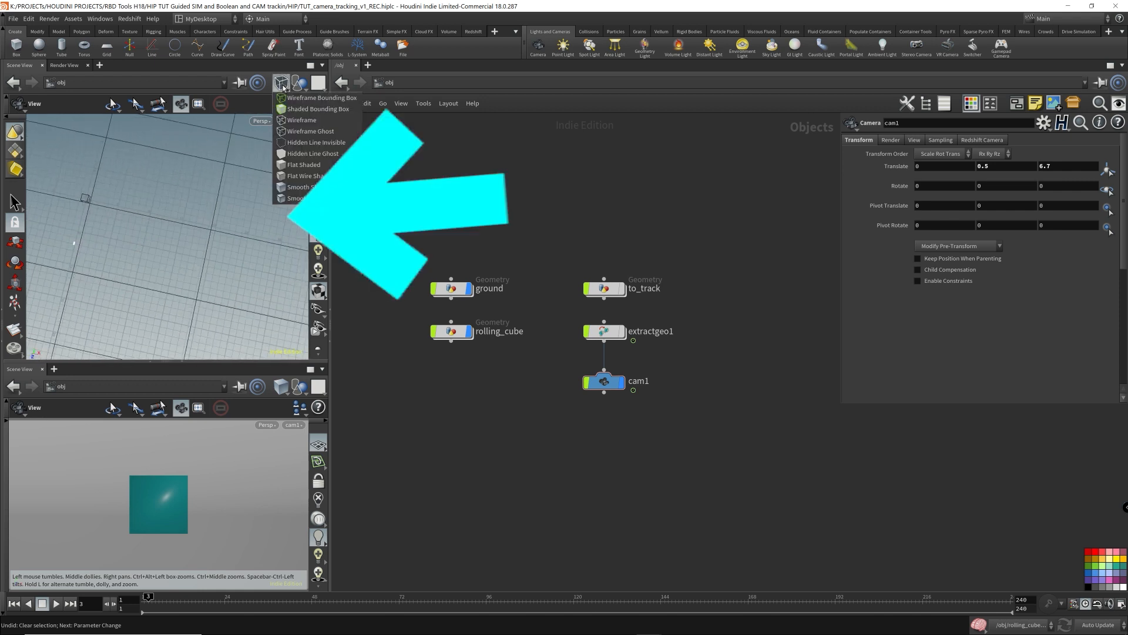
left_click(302, 176)
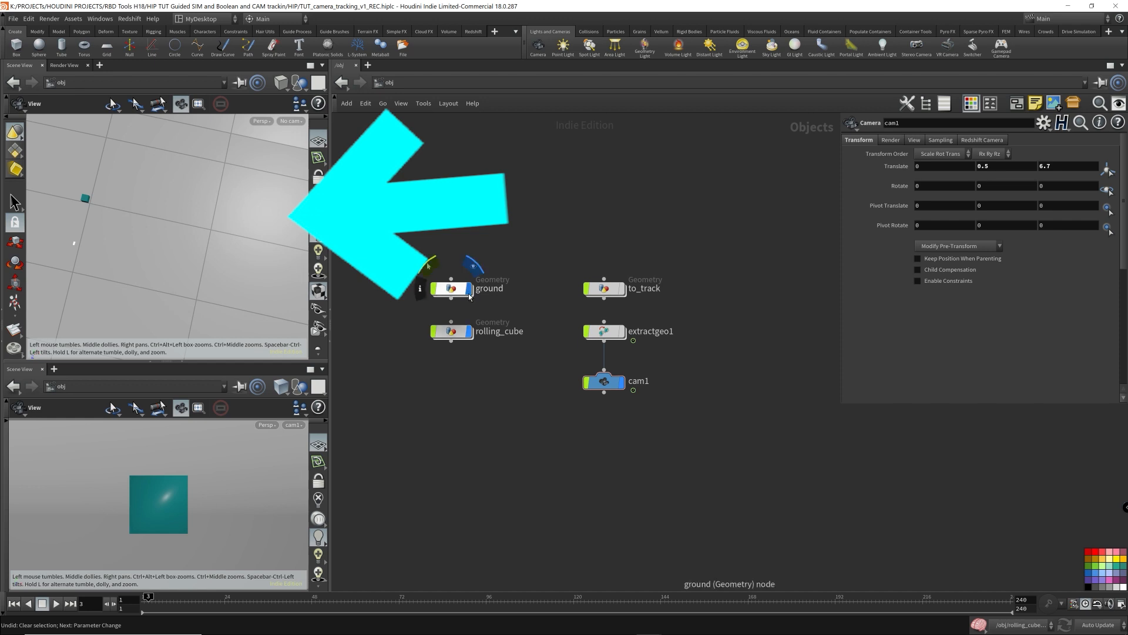
- Maximize the upper viewport and orbit around to examine the camera's position relative to the cube
left_click(470, 289)
left_click_drag(122, 226, 146, 228)
left_click(312, 65)
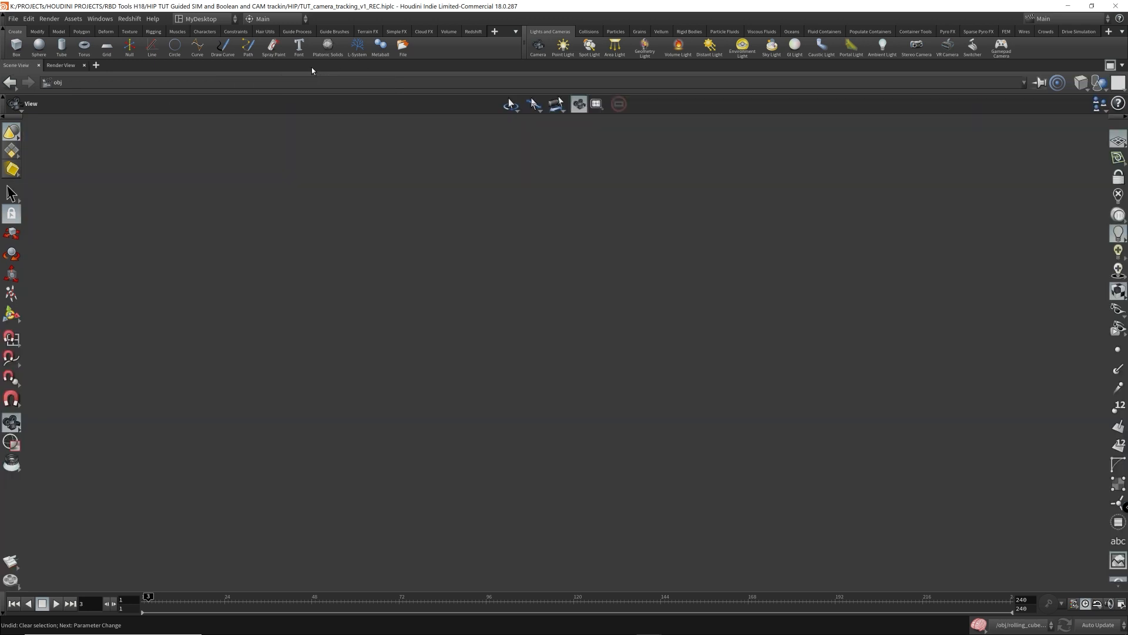
mouse_move(514, 289)
left_mouse_down()
mouse_move(495, 292)
mouse_move(536, 295)
left_mouse_up()
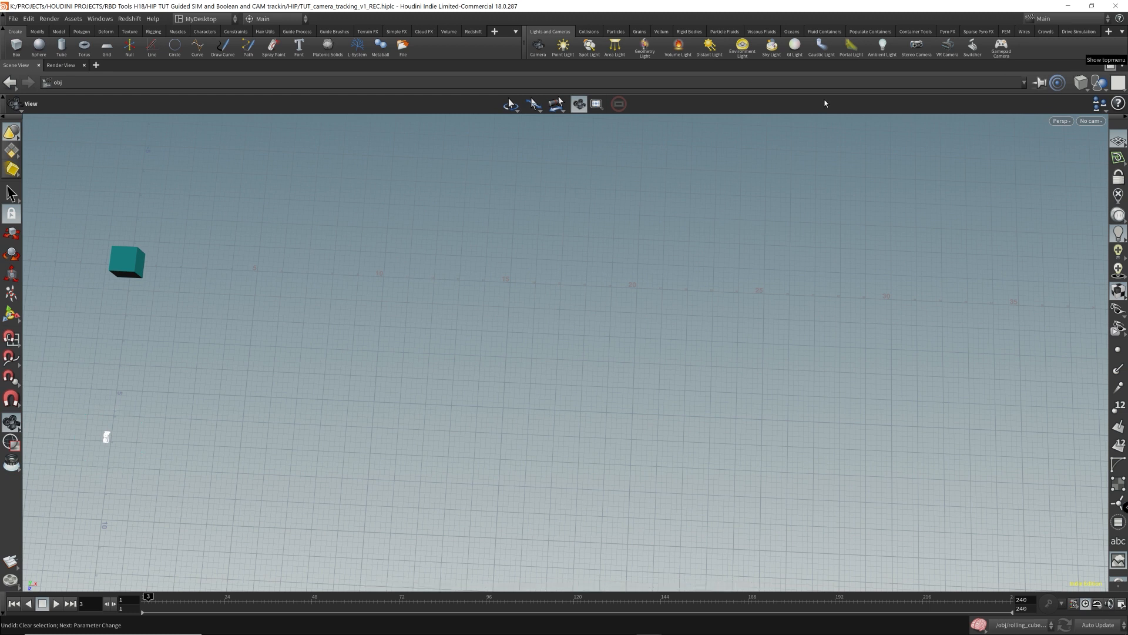
left_click(1110, 65)
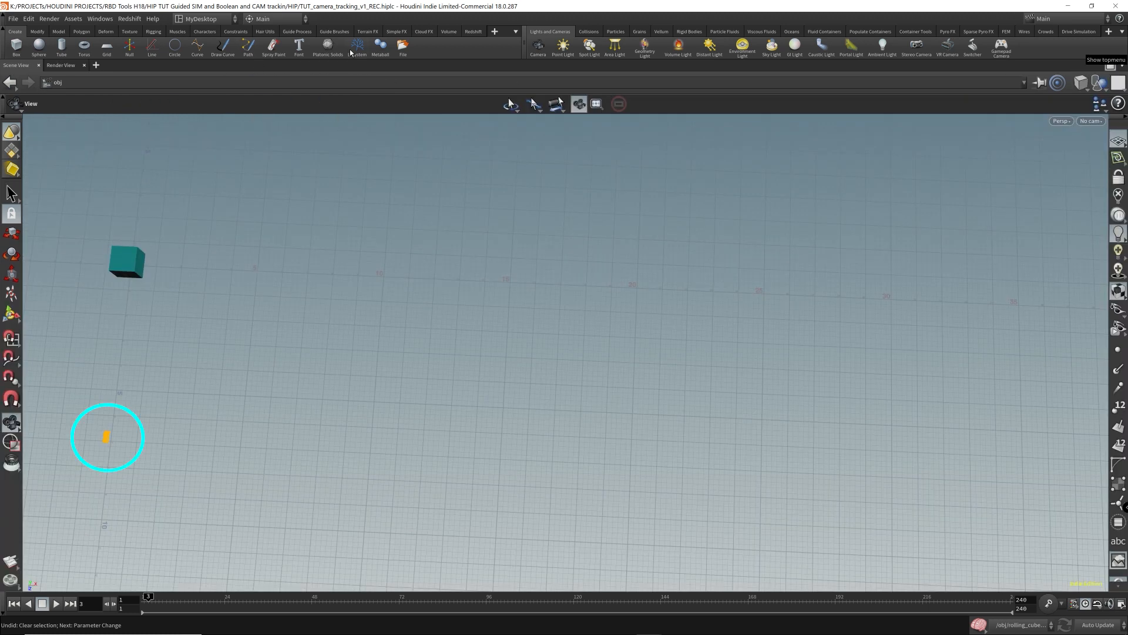
left_click(310, 65)
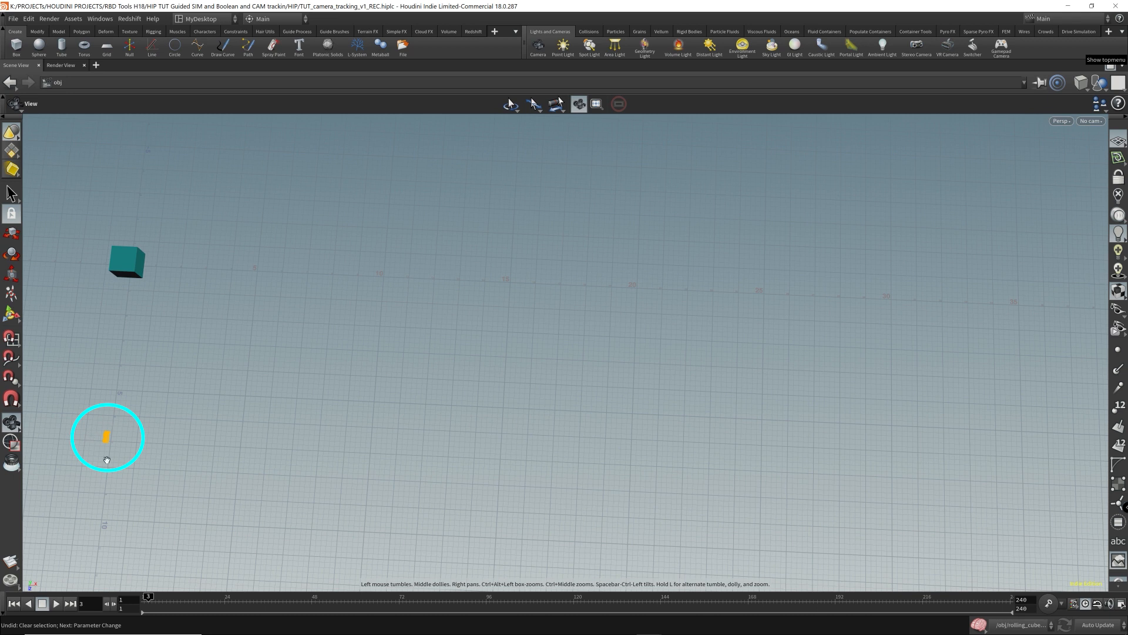
right_click_drag(367, 306, 313, 303)
left_click_drag(313, 303, 318, 305)
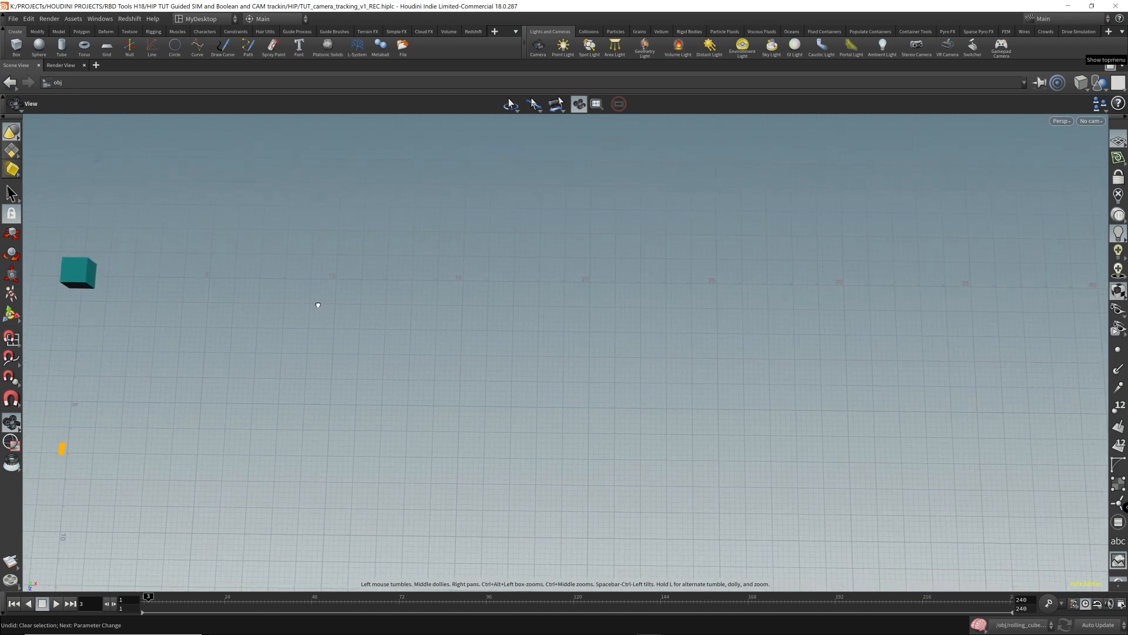
- Play the animation from the start and orbit the viewport to watch the camera follow the cube
key("Up")
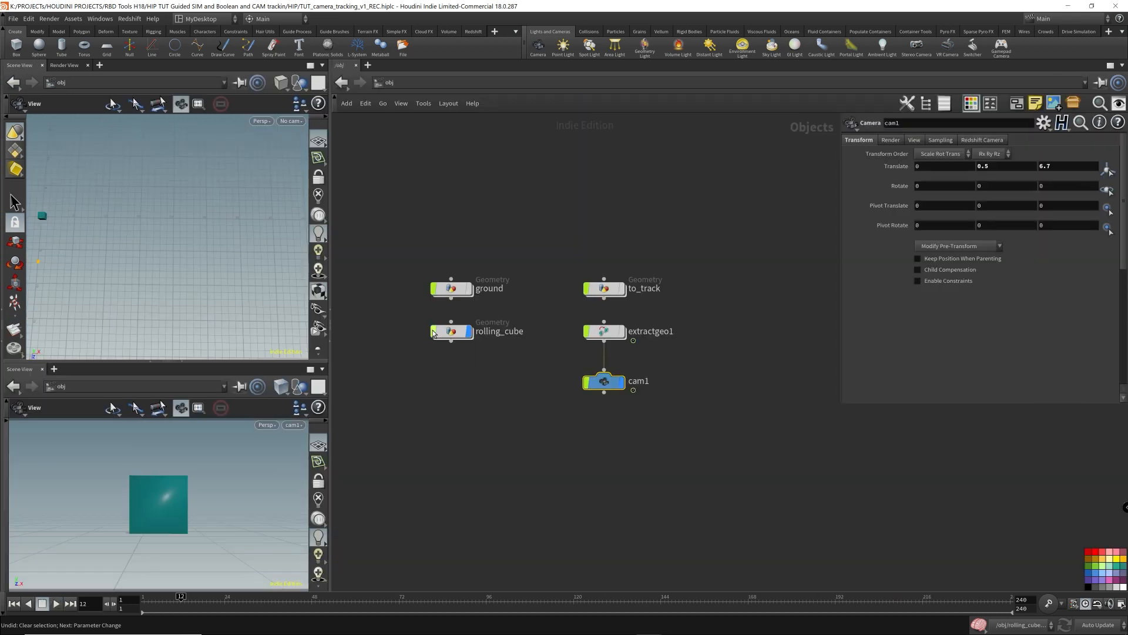
key("ctrl+Up")
left_click_drag(95, 185, 180, 224)
middle_click_drag(180, 224, 246, 223)
right_click_drag(207, 216, 255, 223)
- Inspect extractgeo1's source and destination geometry paths and cam1's translate values
left_click_drag(565, 345, 714, 319)
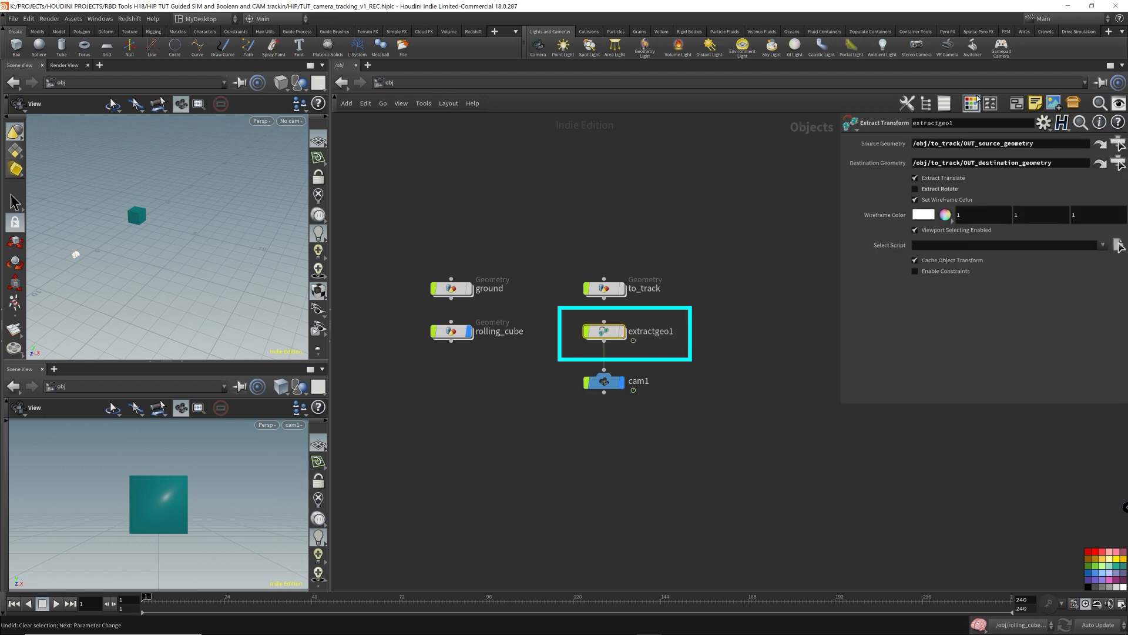
left_click(994, 163)
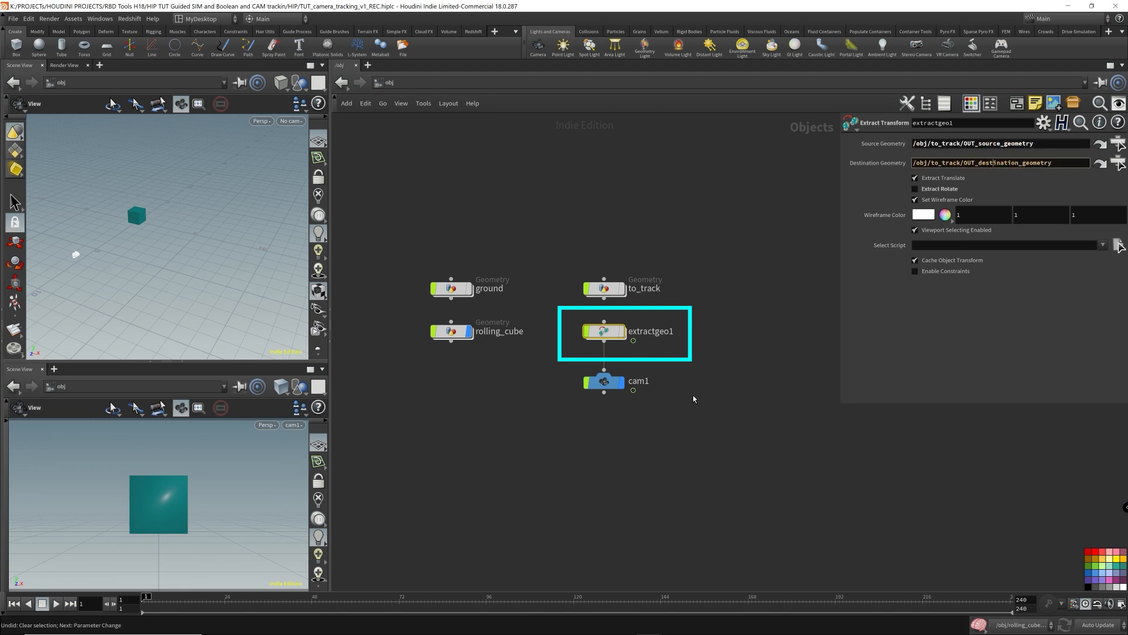
left_click(606, 382)
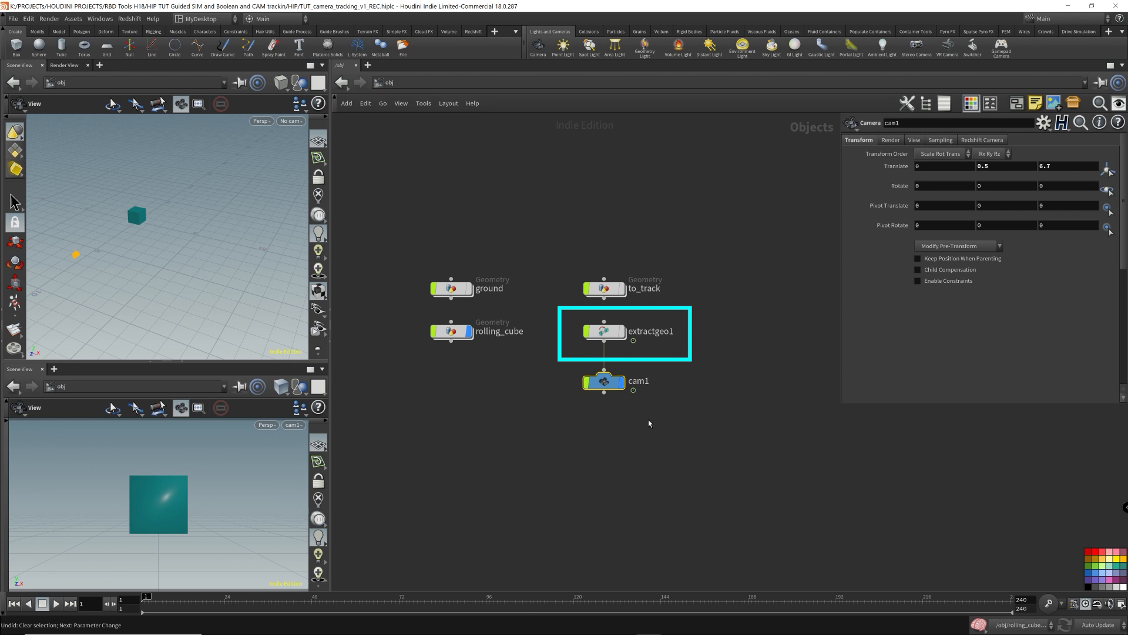
left_click(605, 331)
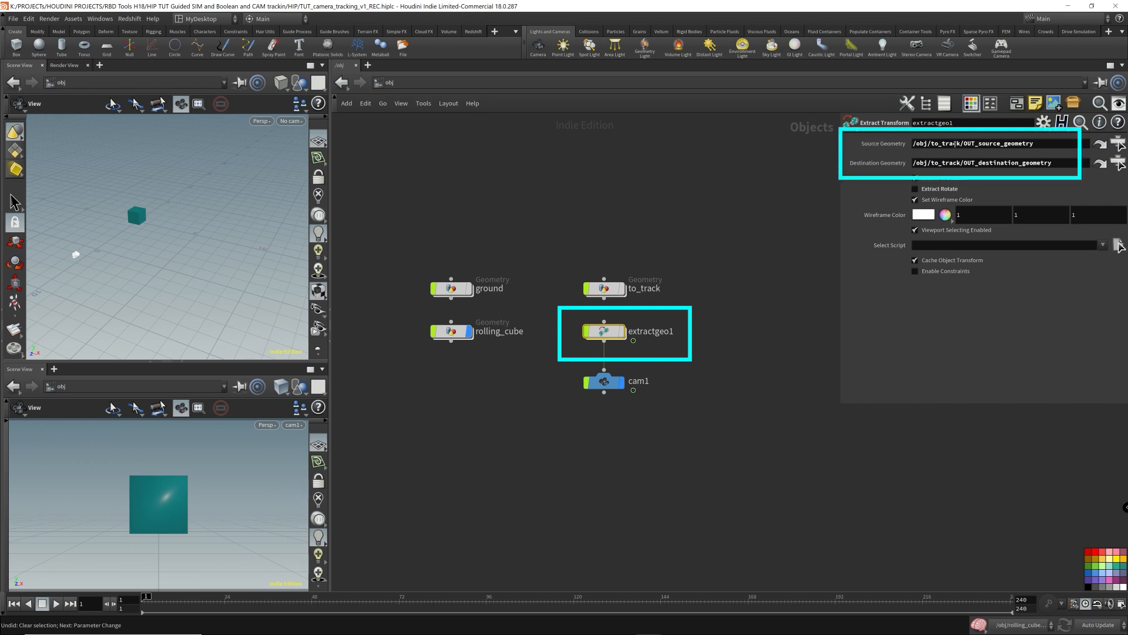
left_click_drag(553, 428, 694, 364)
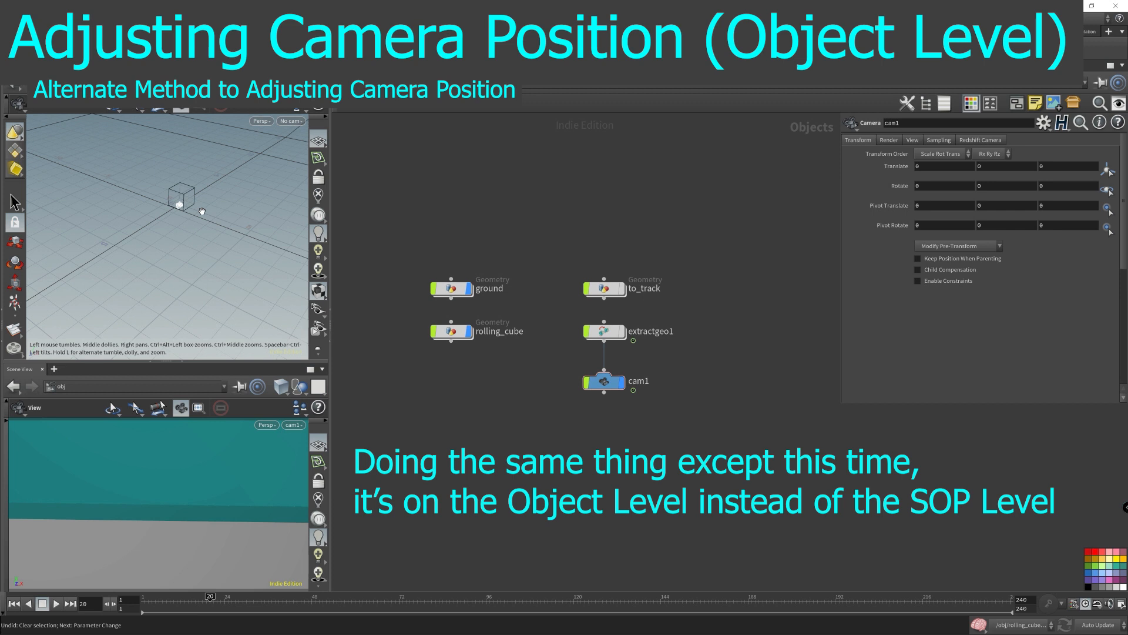
- Set cam1's Translate Y to 0.5 and Translate Z to 6.7, and play the animation to check the framing
mouse_move(202, 211)
left_mouse_down()
mouse_move(223, 220)
mouse_move(235, 206)
mouse_move(228, 186)
mouse_move(214, 219)
left_mouse_up()
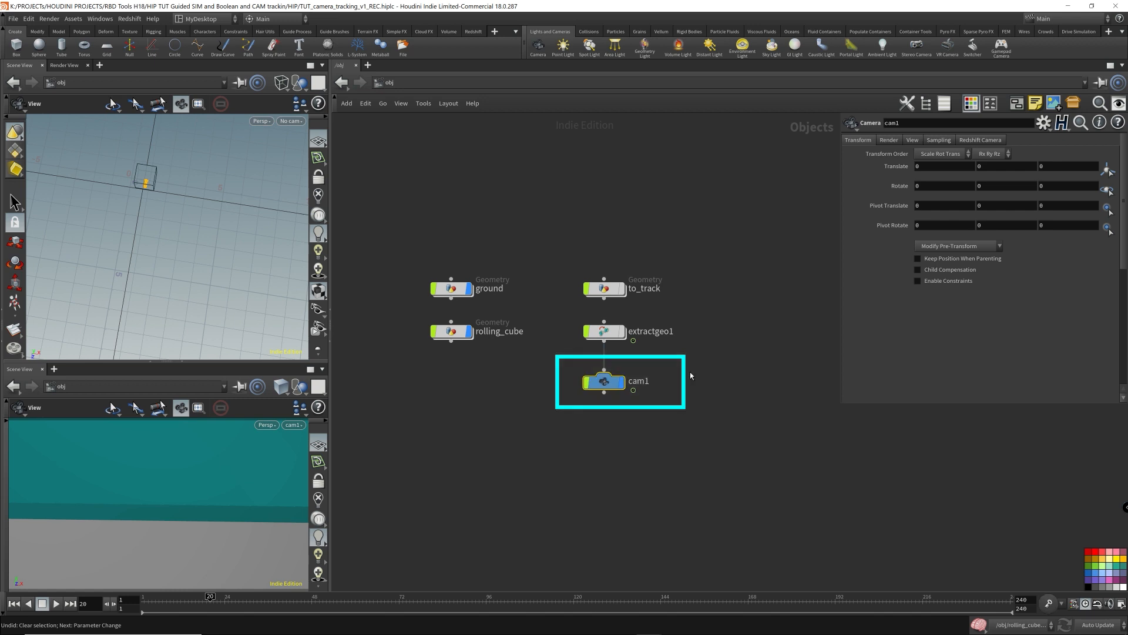
left_click(1061, 167)
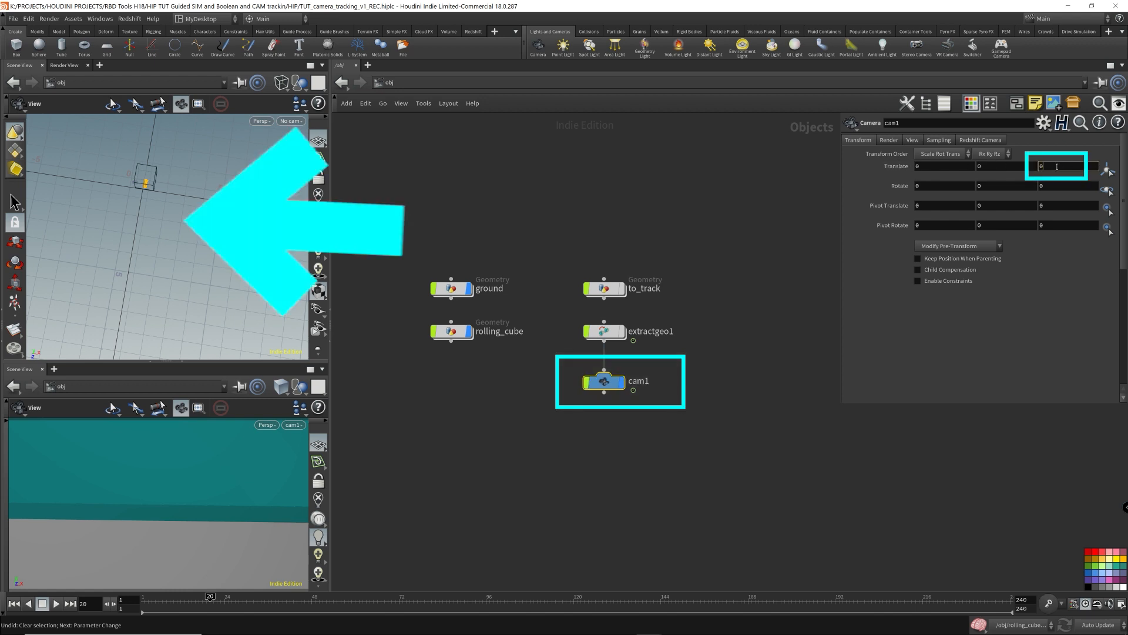
type("0.8")
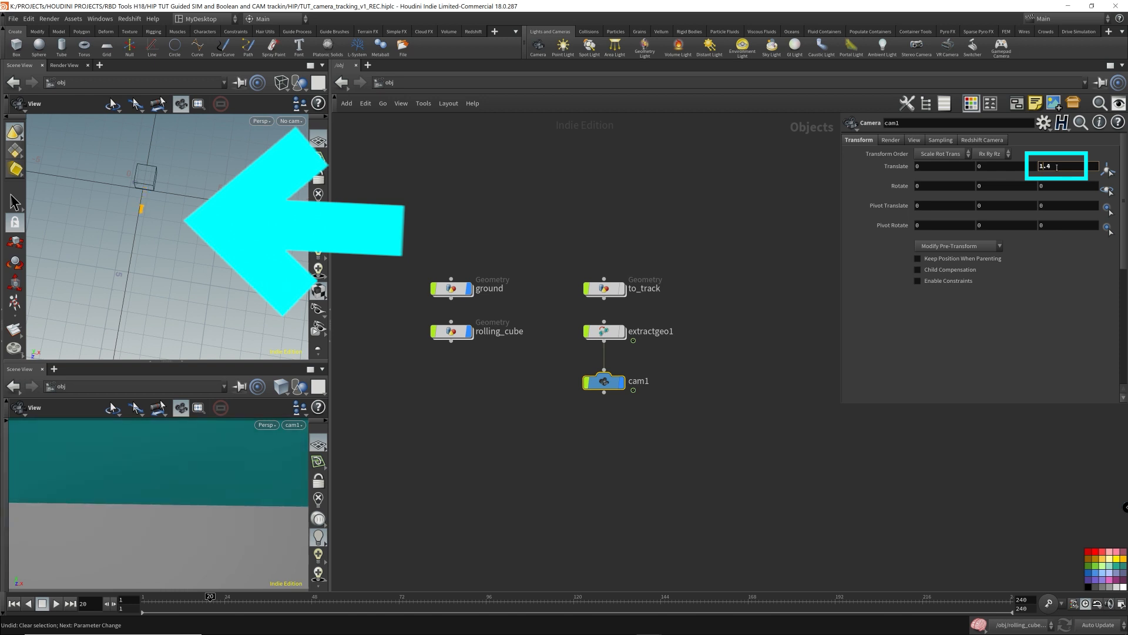
scroll(1056, 168, "up", 5)
scroll(1057, 169, "up", 4)
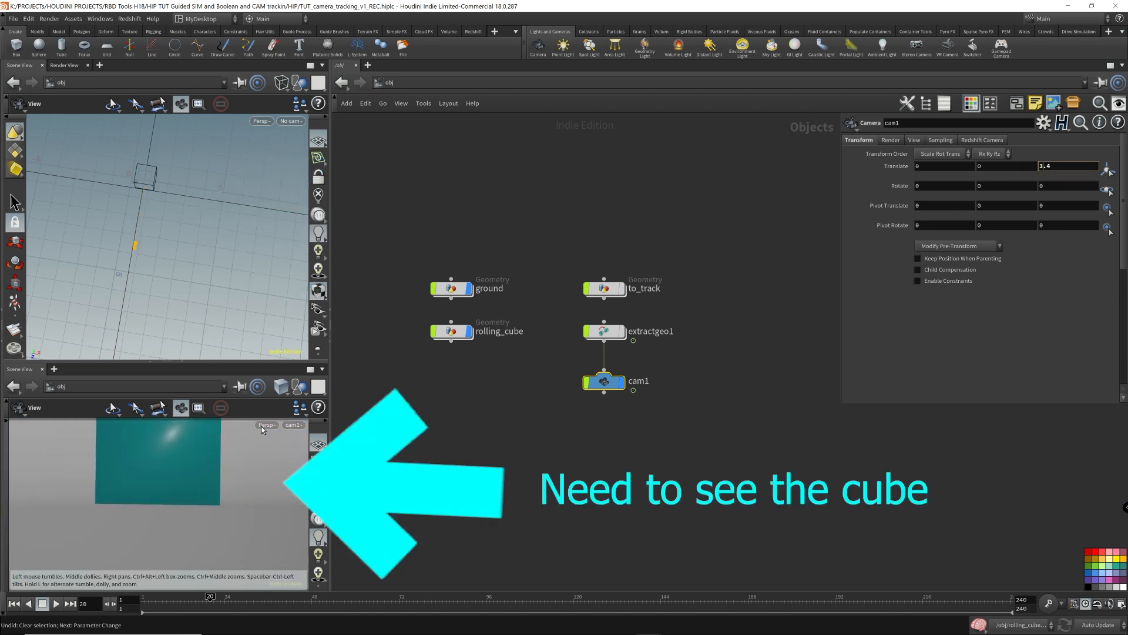
scroll(1066, 166, "up", 10)
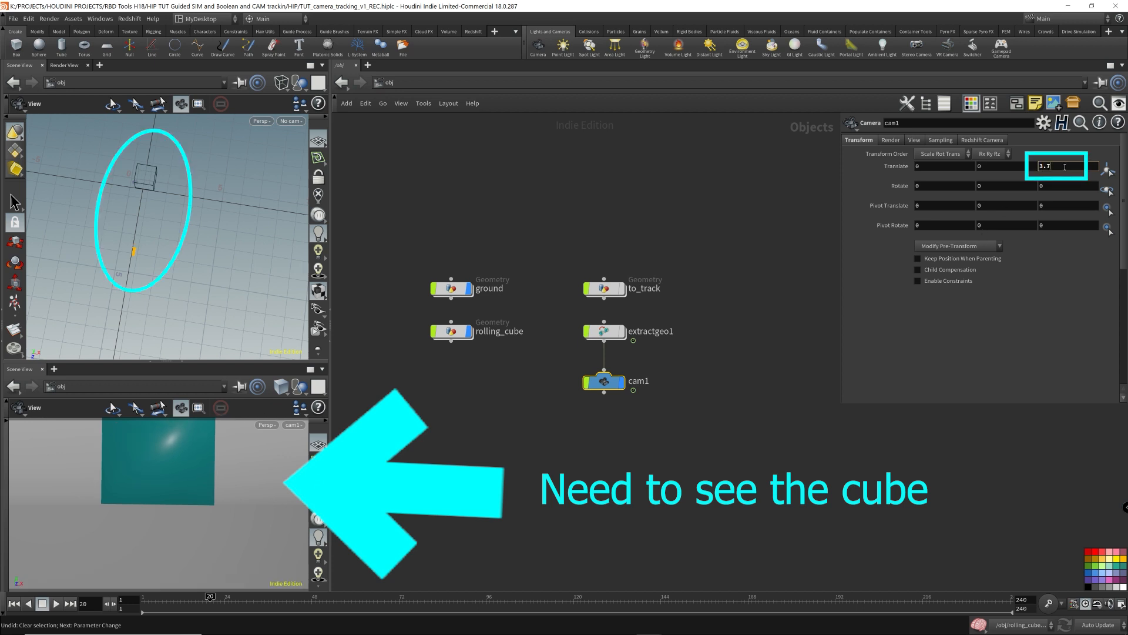
scroll(1065, 167, "up", 2)
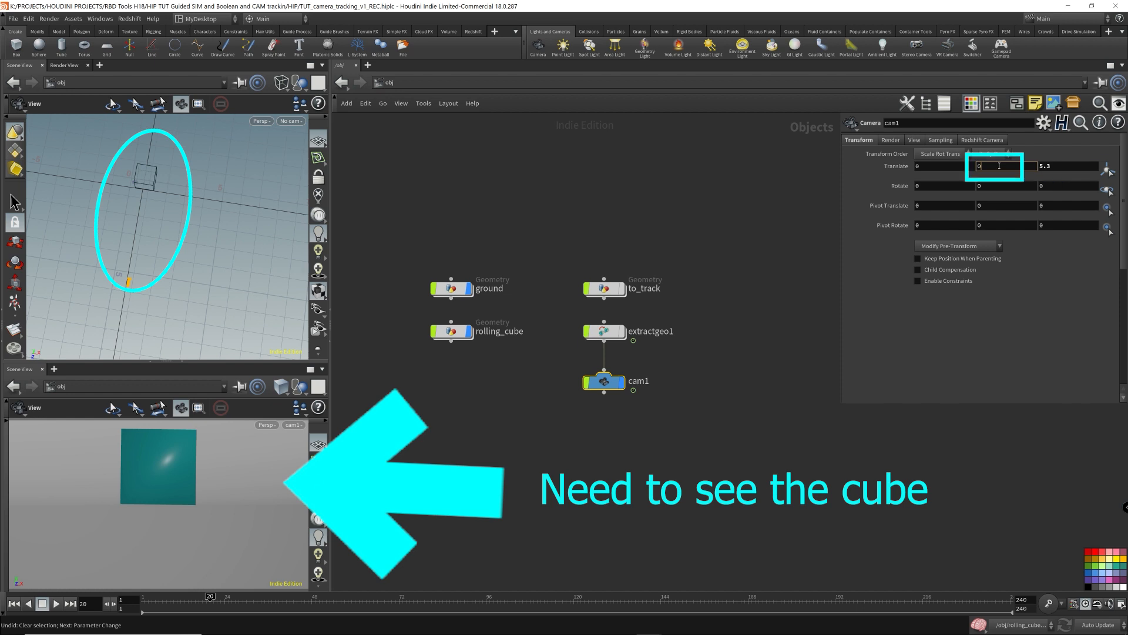
scroll(999, 167, "up", 3)
scroll(1000, 166, "up", 1)
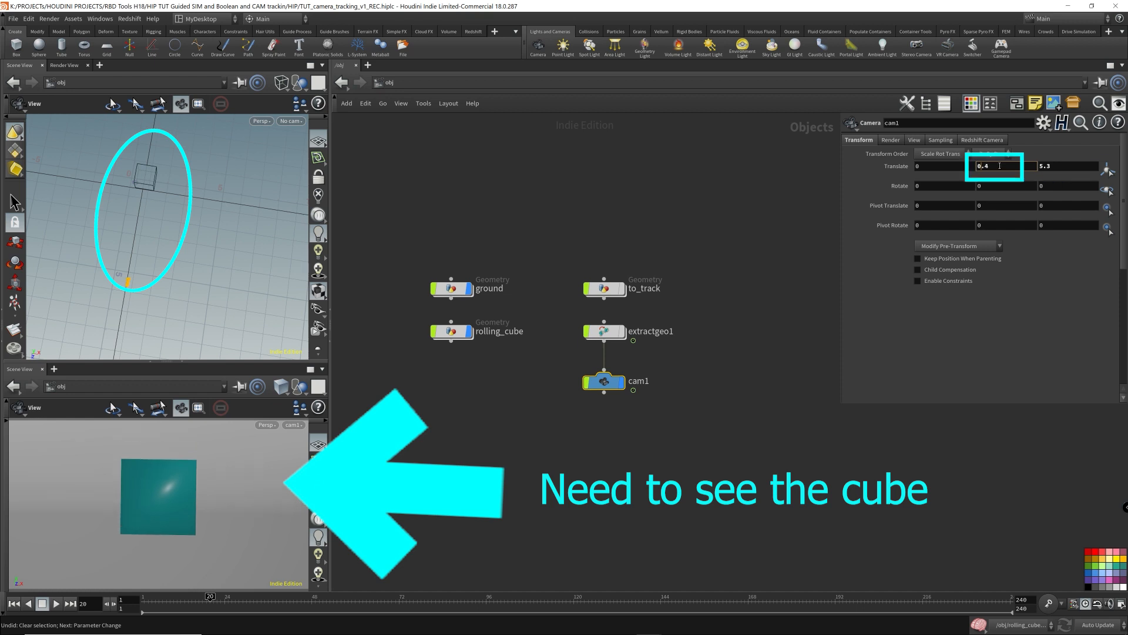
scroll(1000, 166, "up", 1)
scroll(1076, 169, "up", 15)
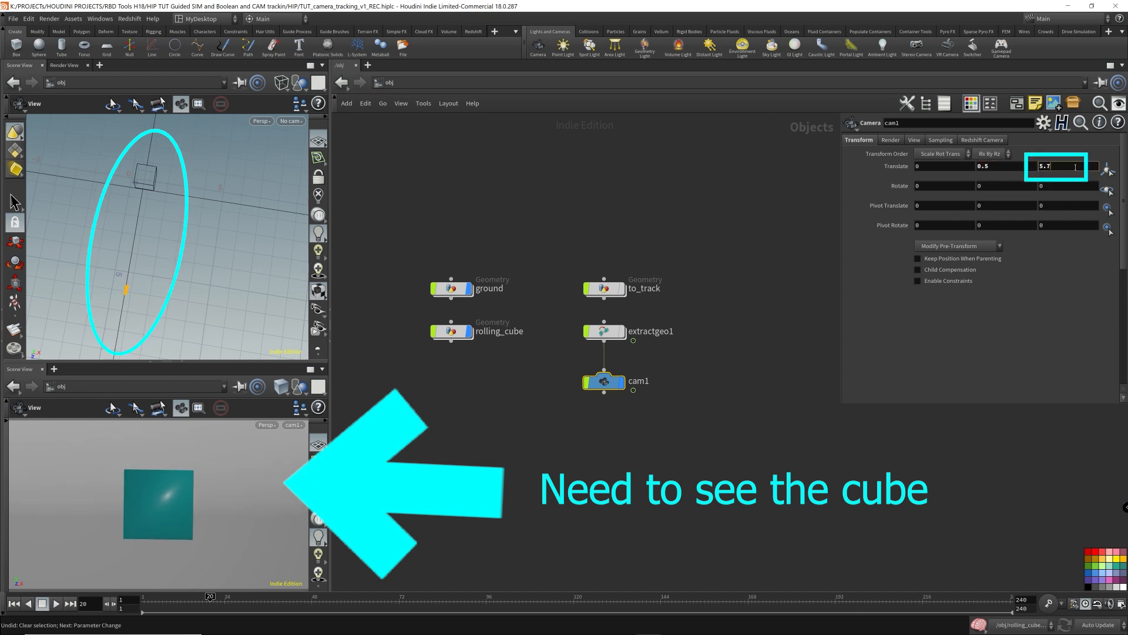
scroll(1075, 170, "down", 1)
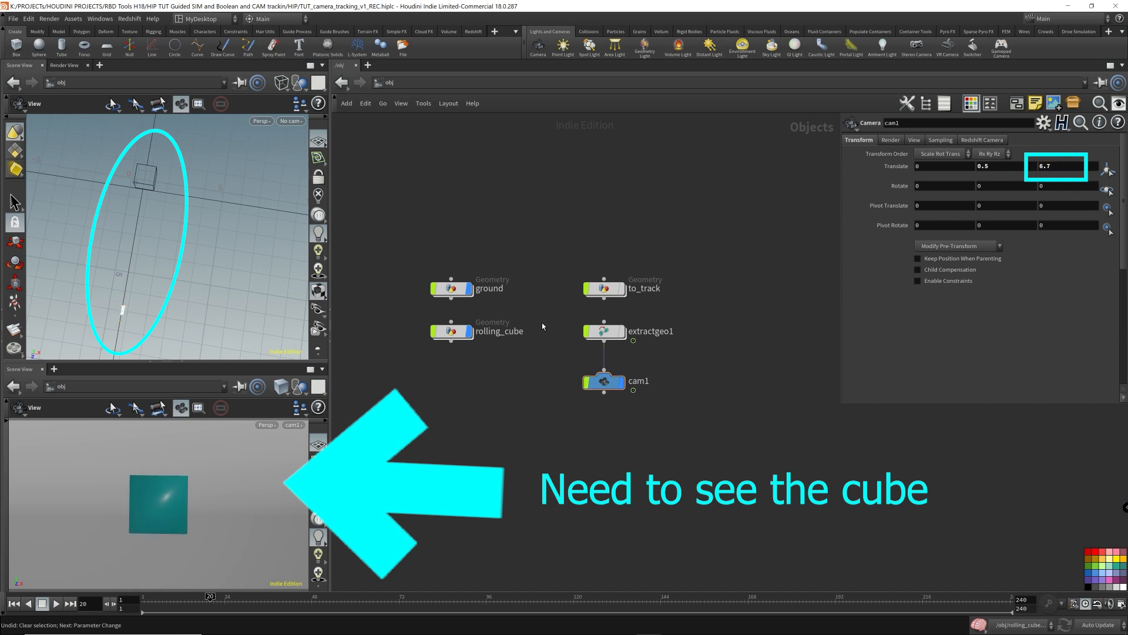
left_click(55, 604)
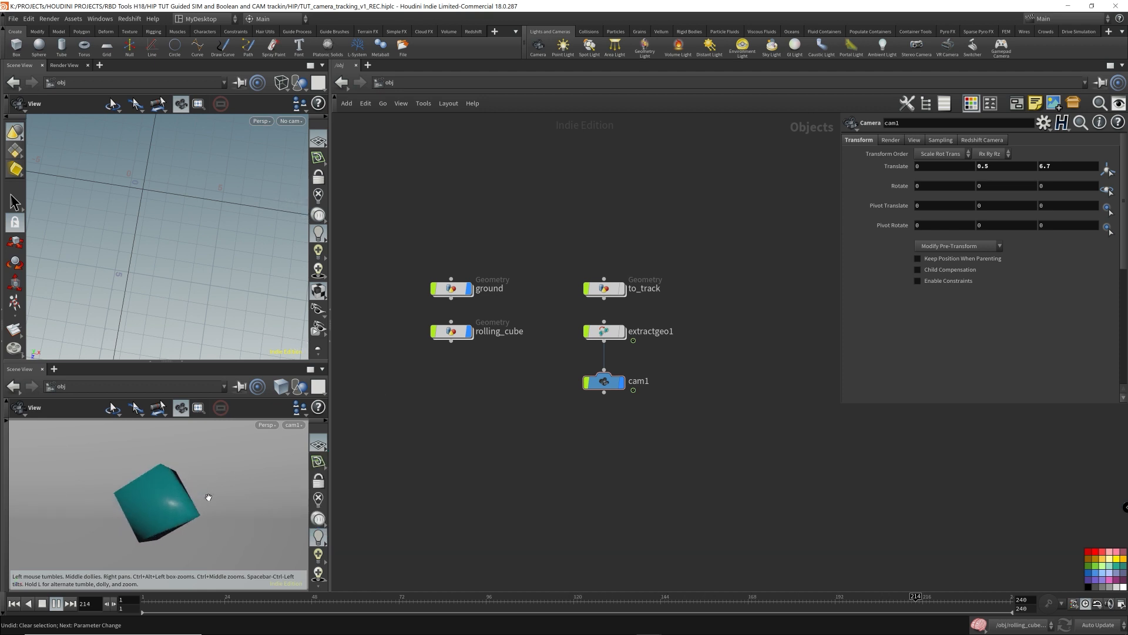
- Stop playback, orbit the upper viewport, and switch its shading mode to Flat Shaded
left_click(43, 602)
middle_click_drag(234, 259, 91, 242)
right_click_drag(245, 263, 131, 239)
mouse_move(131, 238)
left_mouse_down()
mouse_move(151, 242)
mouse_move(131, 253)
left_mouse_up()
left_click(281, 82)
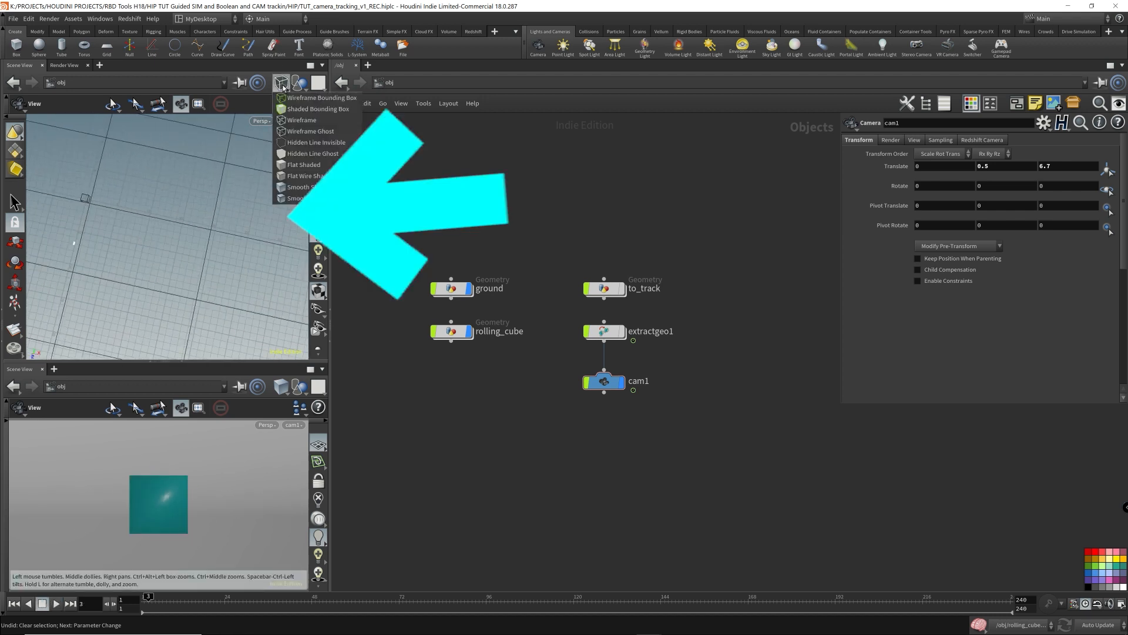
left_click(302, 177)
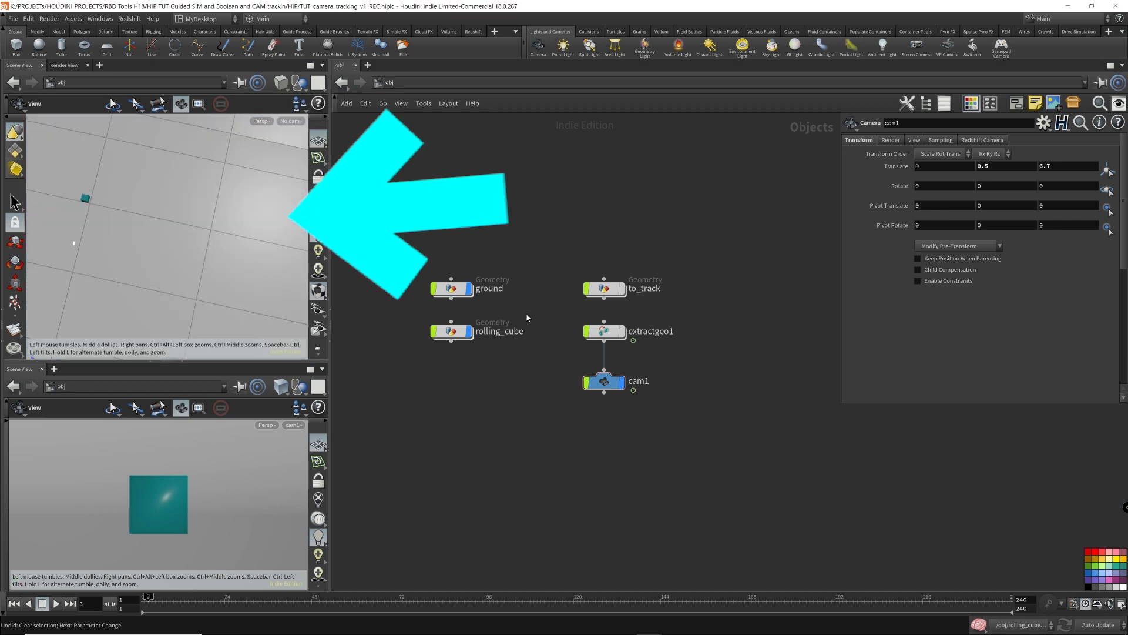
- Hide the ground object's display and maximize the viewport to see the cube and camera
left_click(469, 289)
mouse_move(122, 226)
left_mouse_down()
mouse_move(157, 228)
mouse_move(144, 228)
left_mouse_up()
left_click(311, 66)
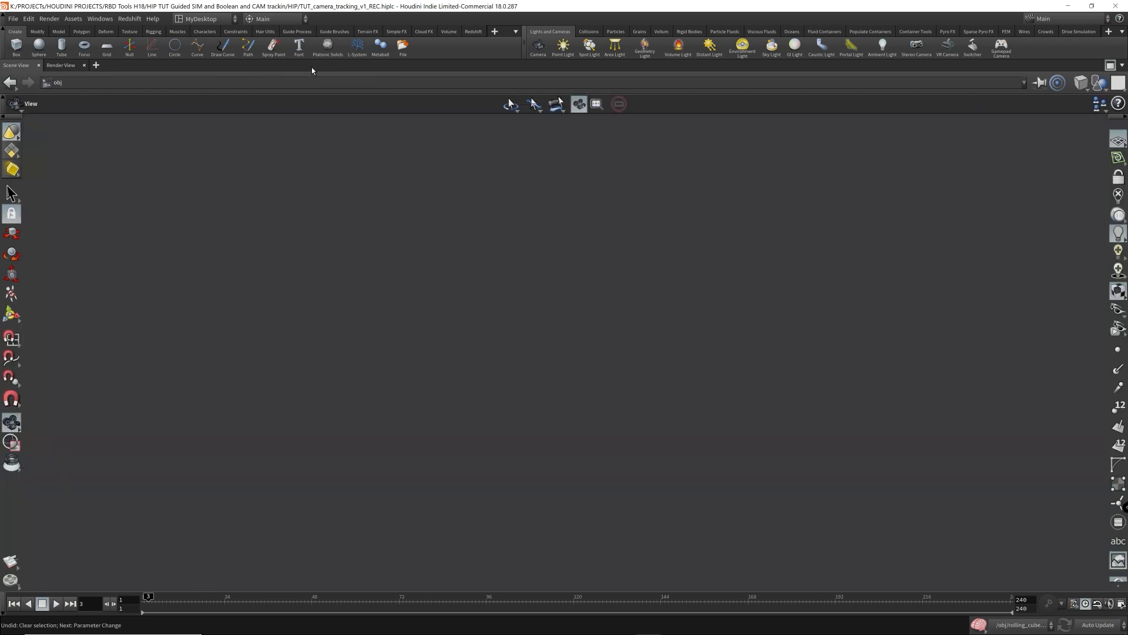
left_click_drag(495, 293, 539, 293)
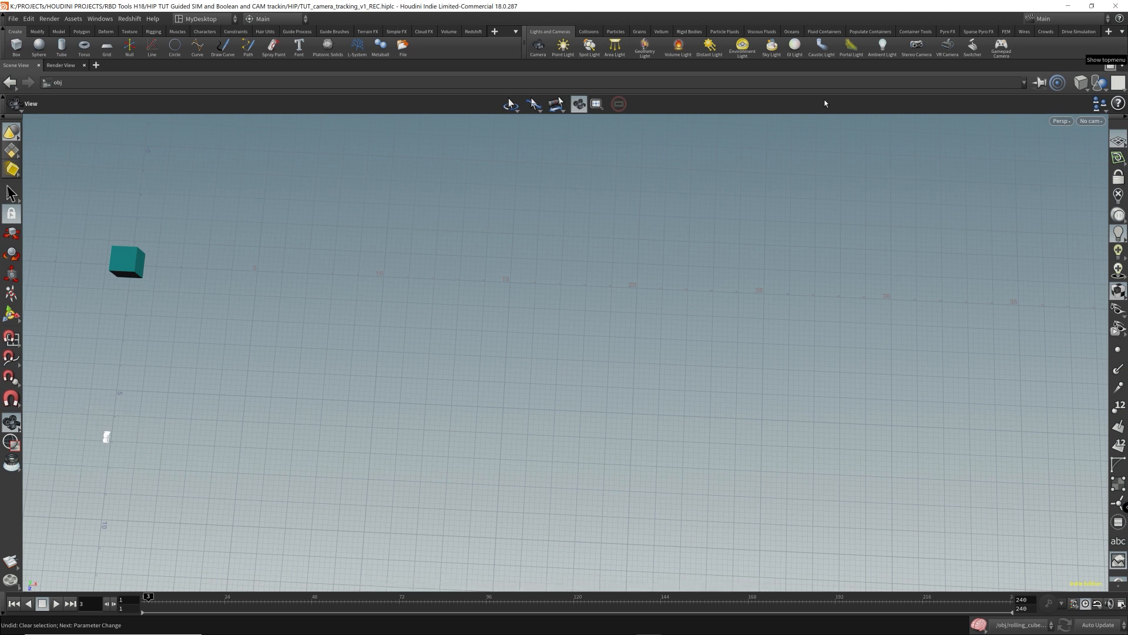
- Examine the camera's position relative to the cube while orbiting the viewport and returning the timeline to the first frame
left_click(1110, 65)
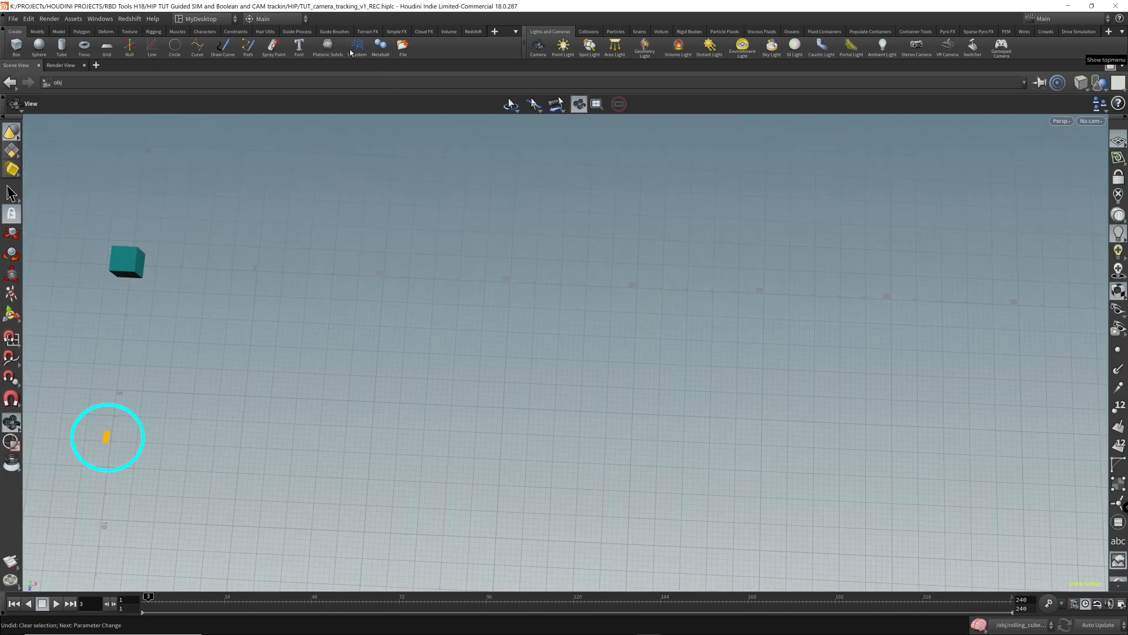
left_click(311, 65)
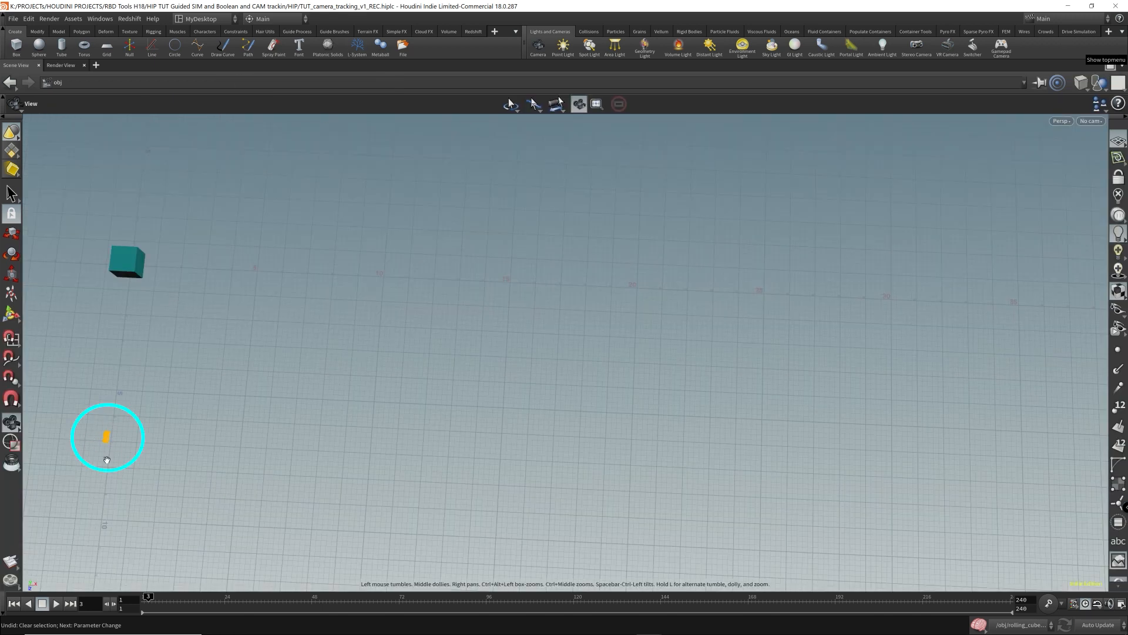
right_click_drag(355, 304, 312, 305)
left_click_drag(312, 305, 318, 304)
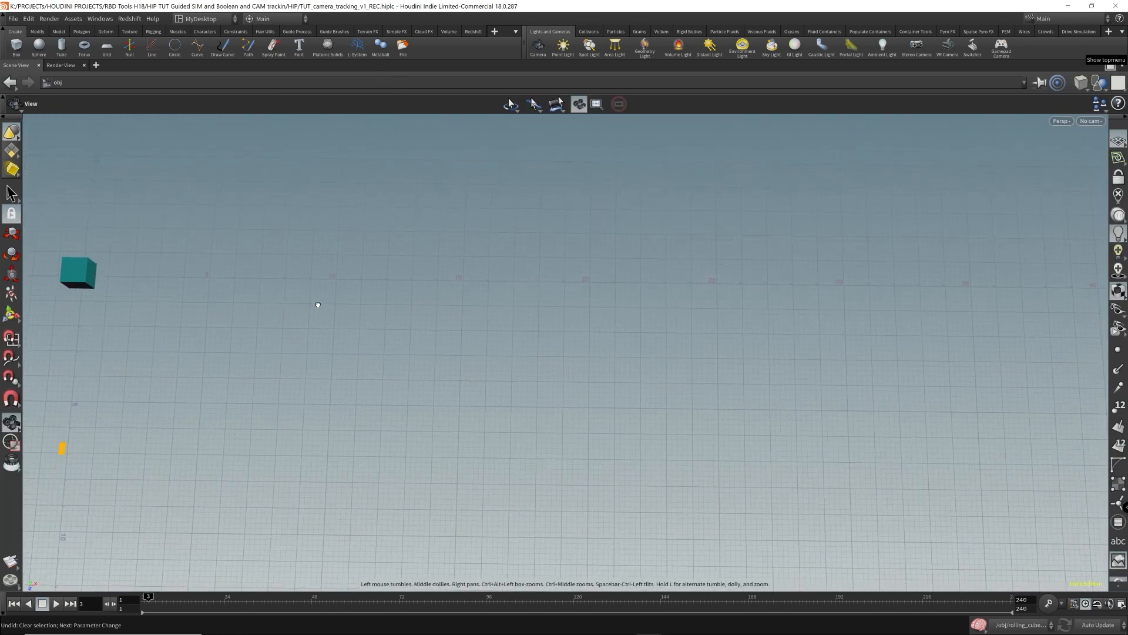
key("Up")
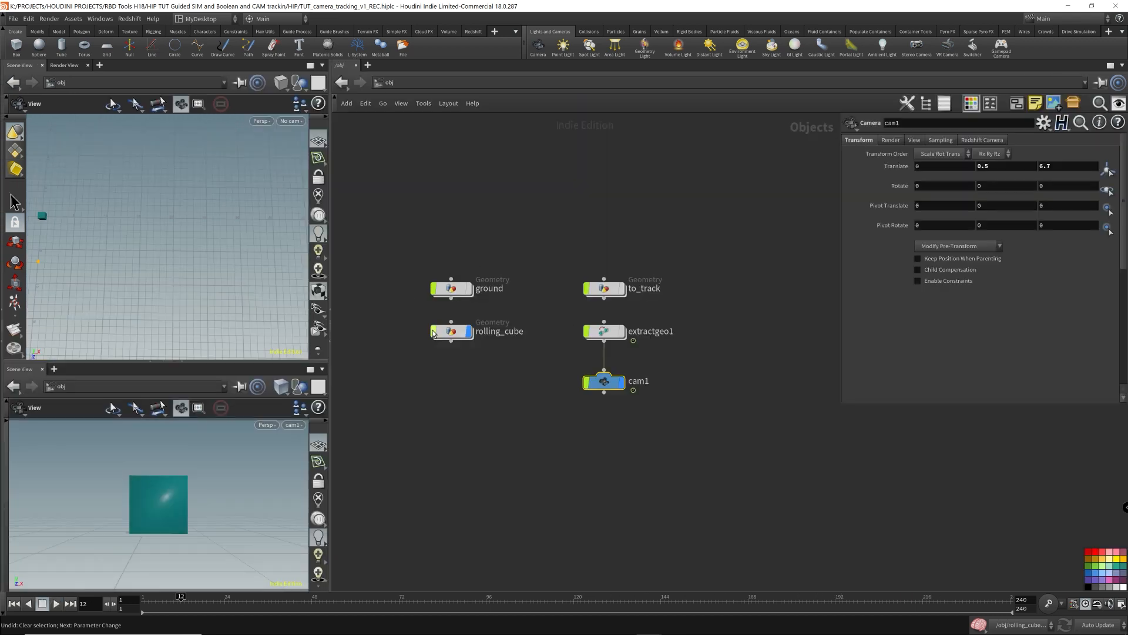
key("ctrl+Up")
right_click_drag(123, 214, 174, 215)
left_click_drag(174, 215, 97, 206)
middle_click_drag(97, 206, 234, 221)
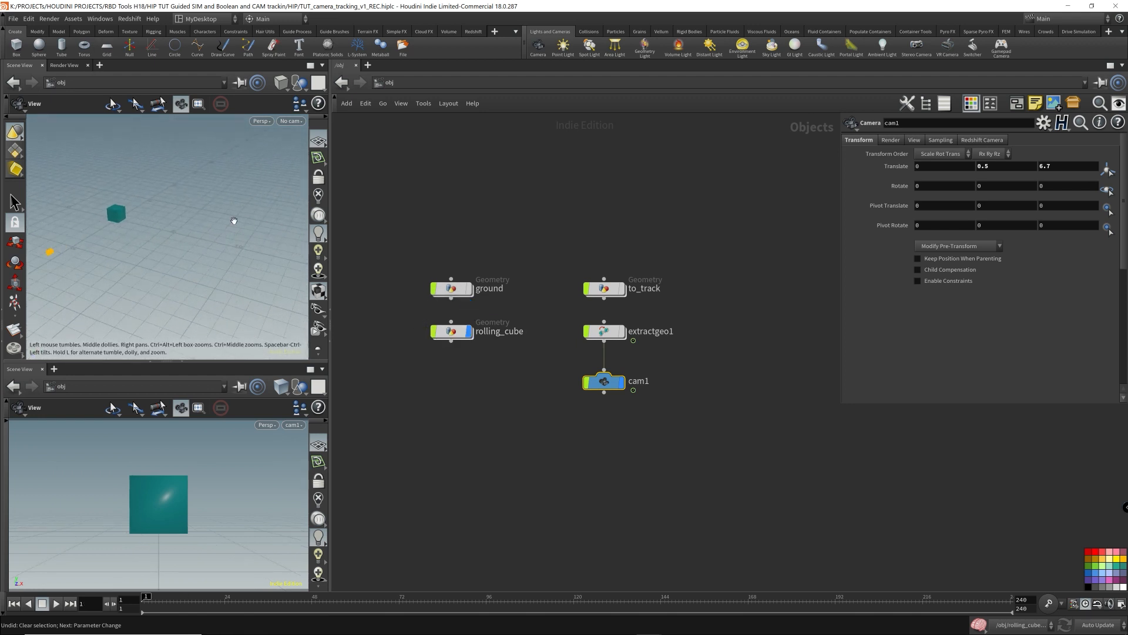
right_click_drag(133, 237, 153, 239)
- Review the extractgeo1 node's source and destination geometry paths and cam1's transform parameters
left_click_drag(561, 344, 714, 319)
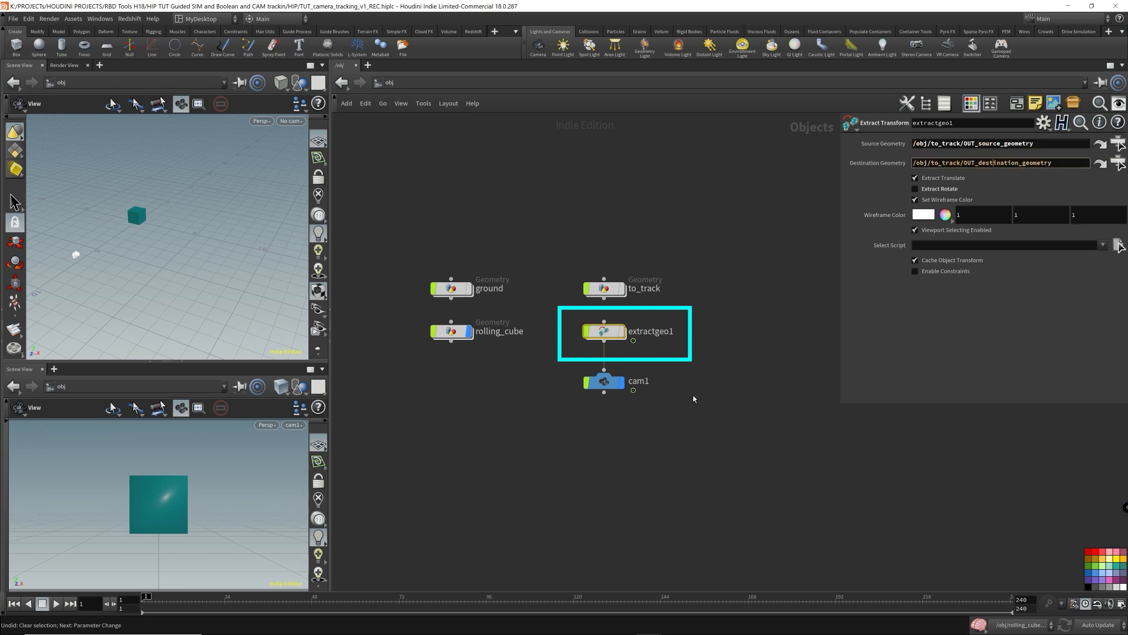
left_click_drag(694, 399, 549, 368)
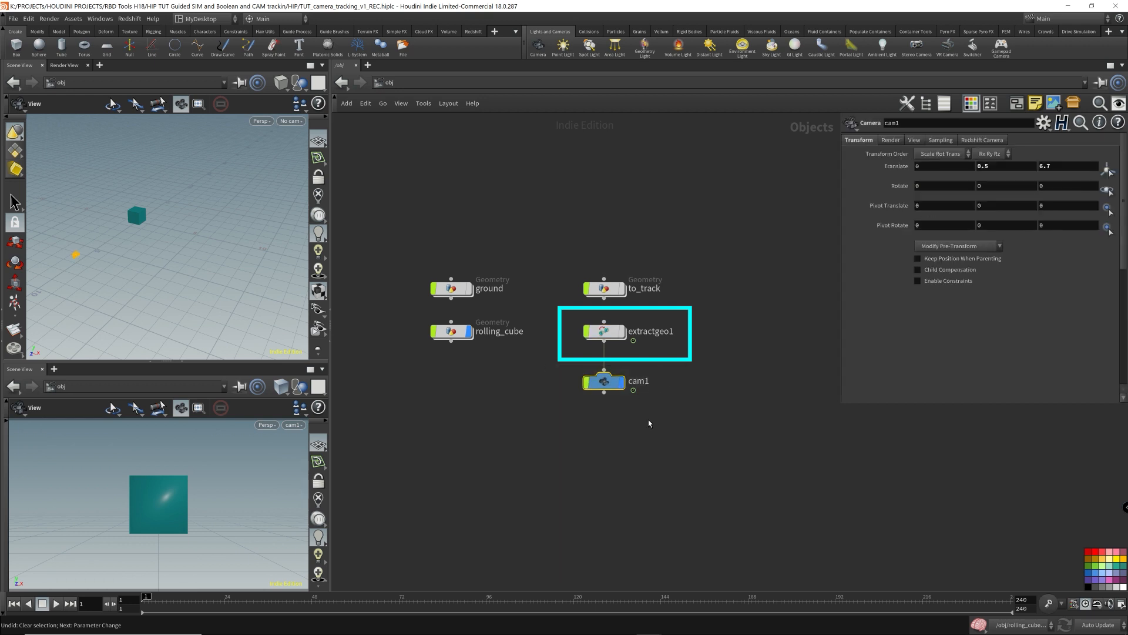
left_click(609, 338)
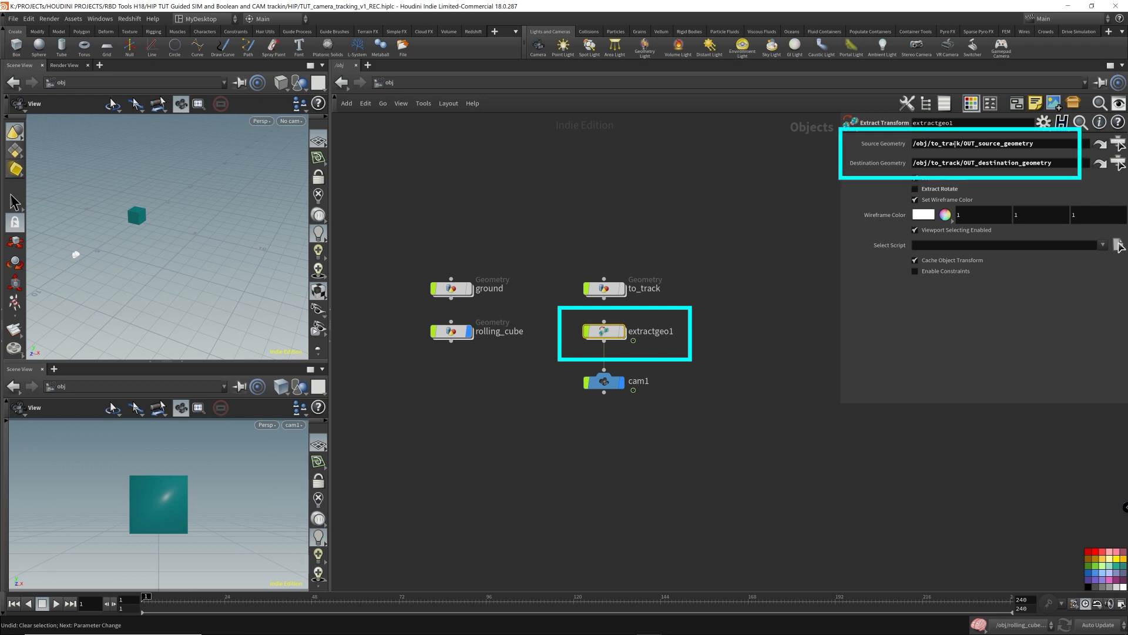
left_click_drag(555, 428, 693, 364)
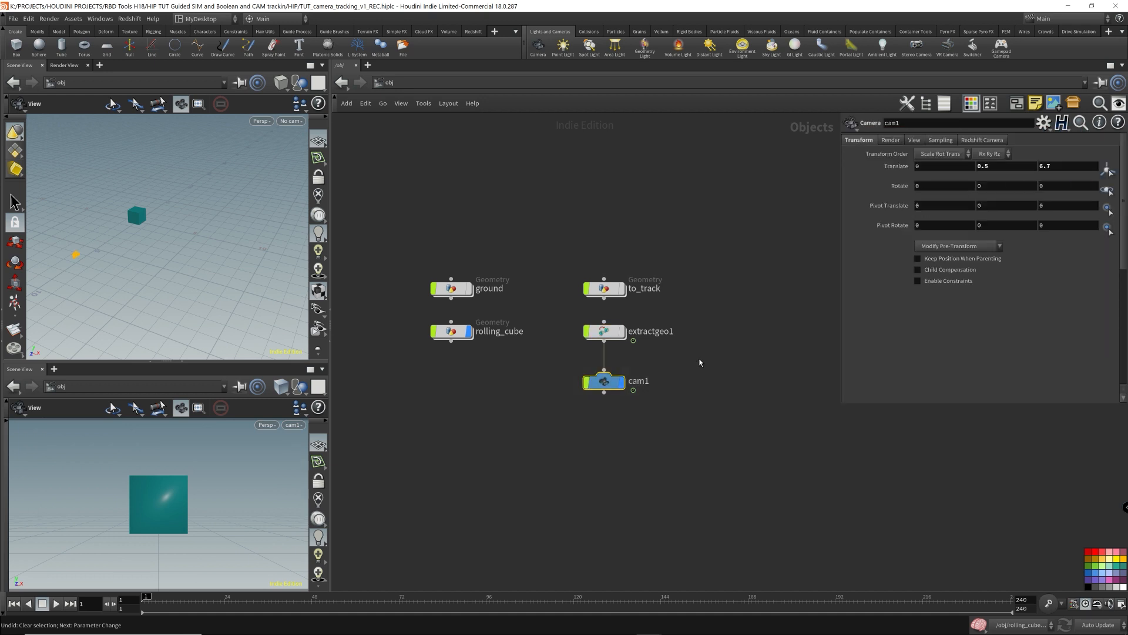